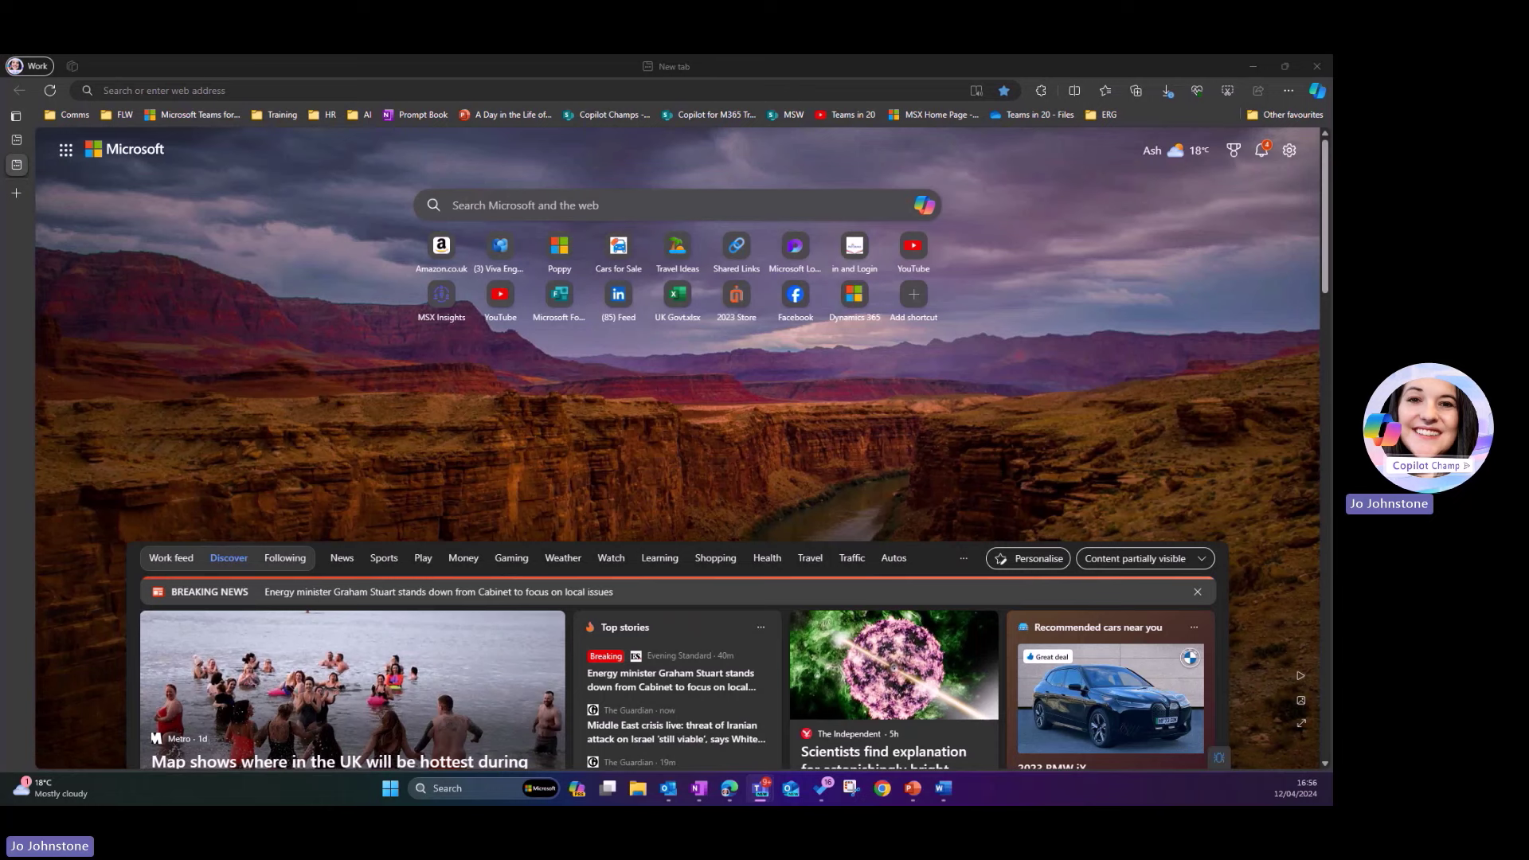
# - Open Copilot chat at bing.com/chat from the Edge new tab search box
pyautogui.click(923, 206)
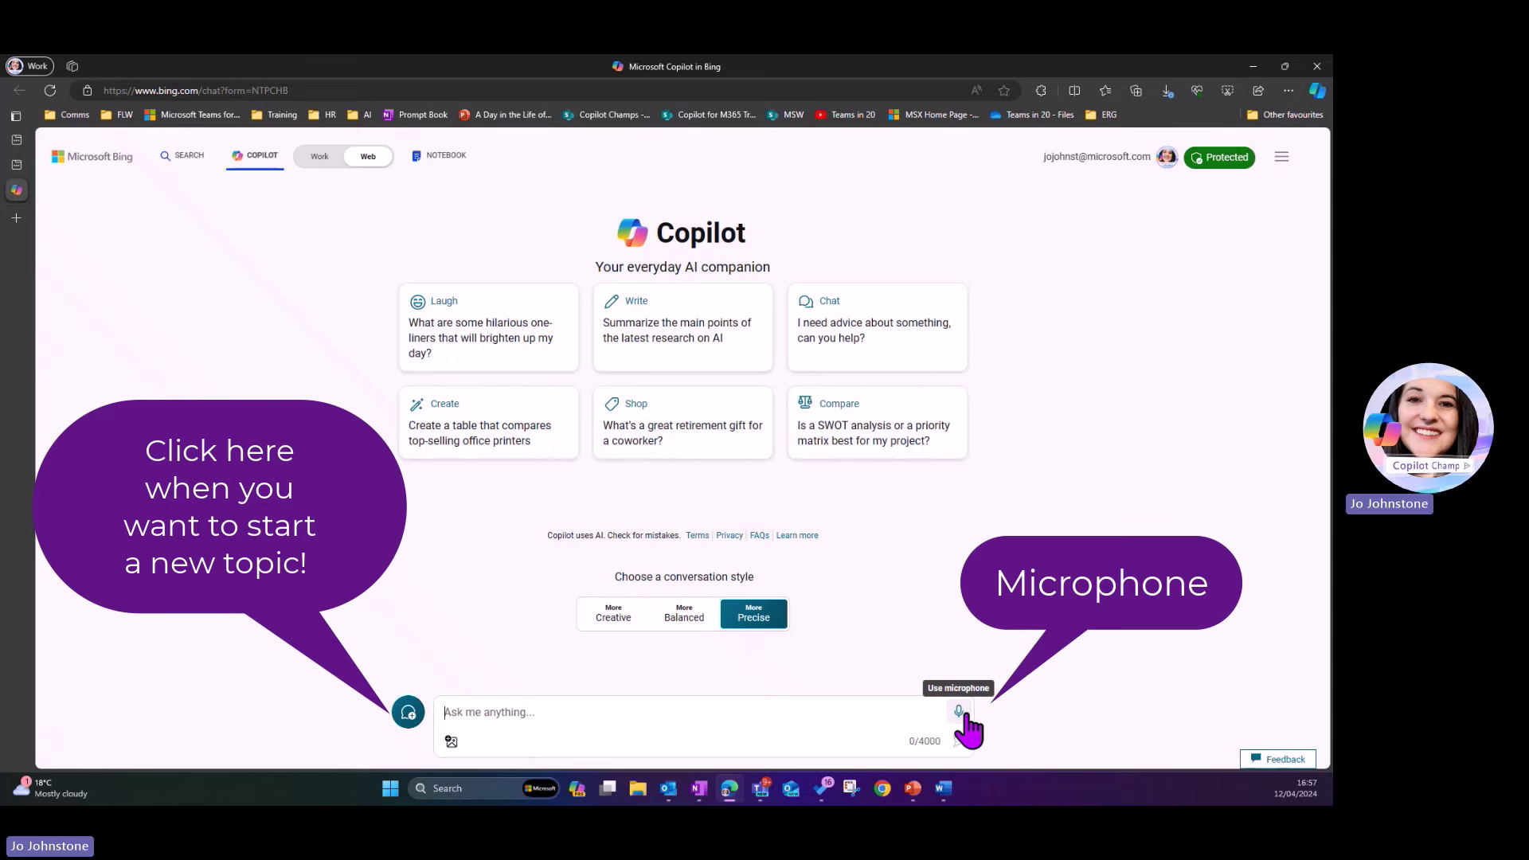
# - Dictate a prompt asking for 10 HR and learning meeting questions on the 2023 Strategic Report
pyautogui.click(959, 711)
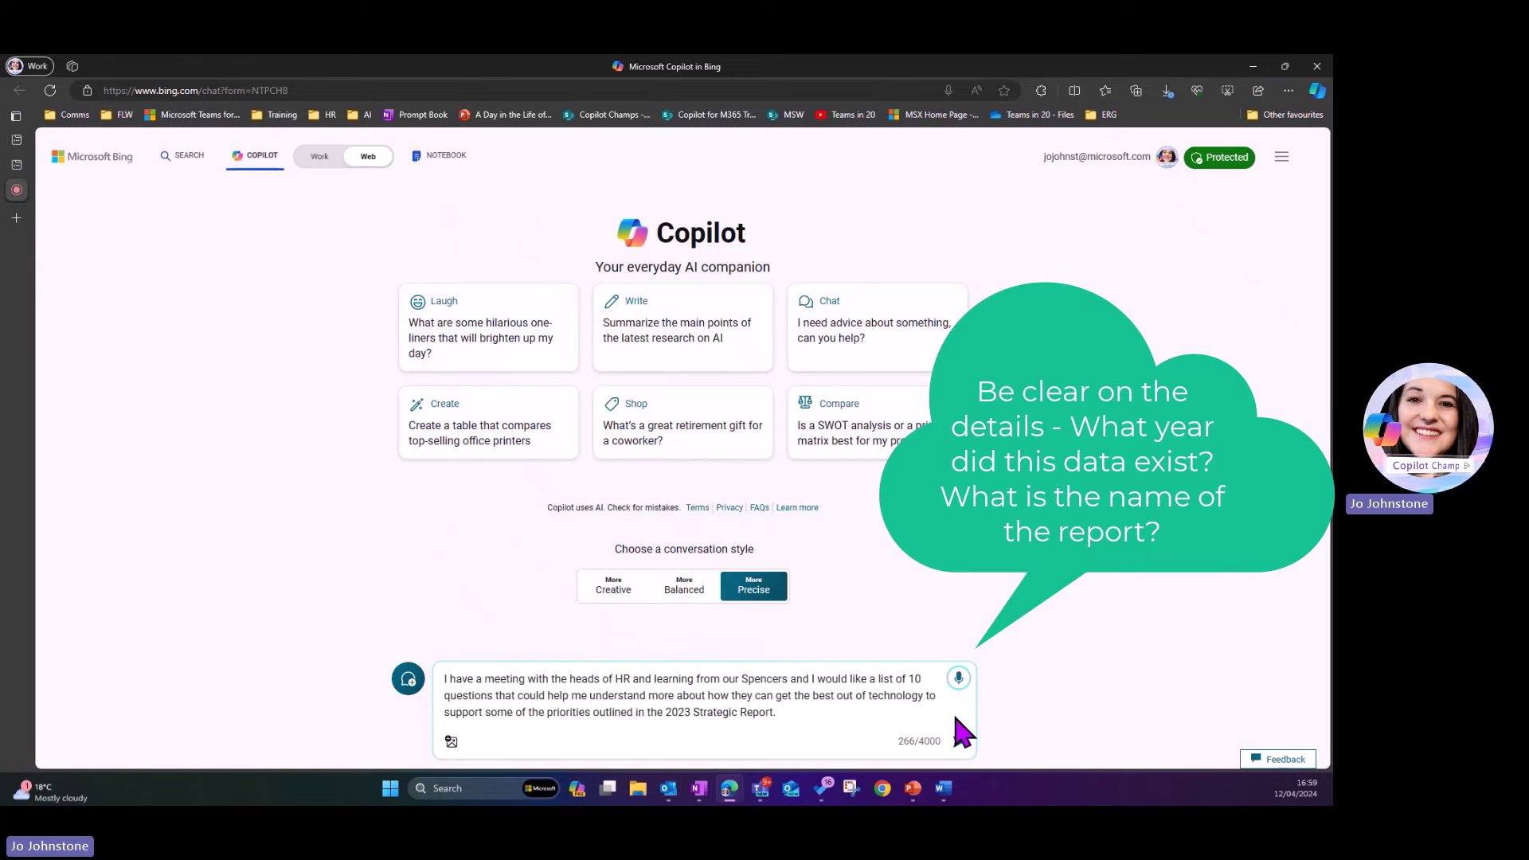
# - Submit the dictated prompt to get ten numbered questions on using data technology
pyautogui.click(958, 737)
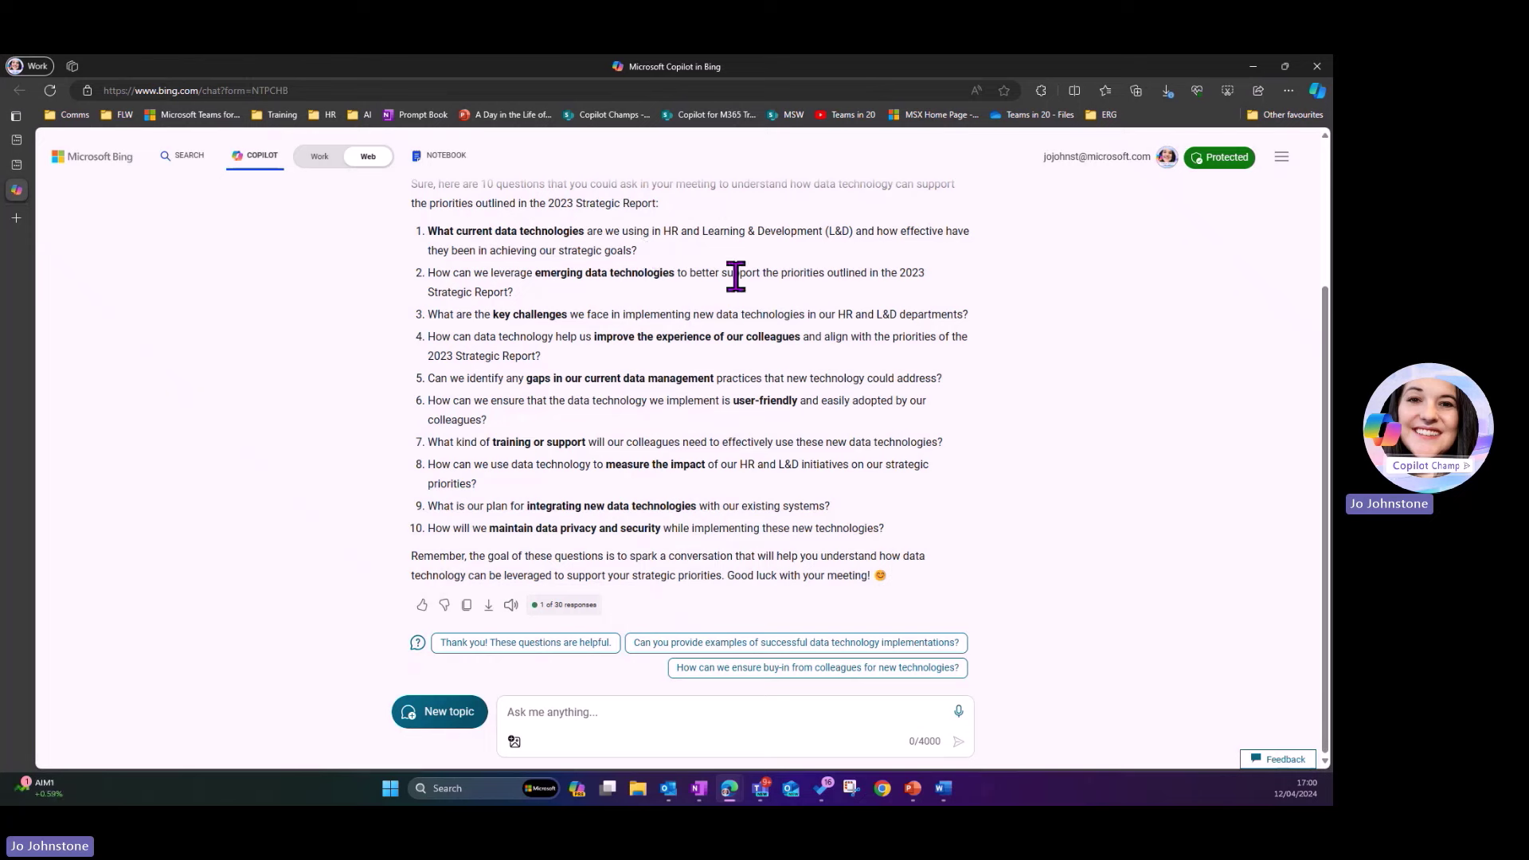
# - Dictate a follow-up on M&S's 2023 priorities and its support for colleagues and new talent
pyautogui.scroll(2, 736, 277)
pyautogui.scroll(-2, 736, 277)
pyautogui.click(957, 711)
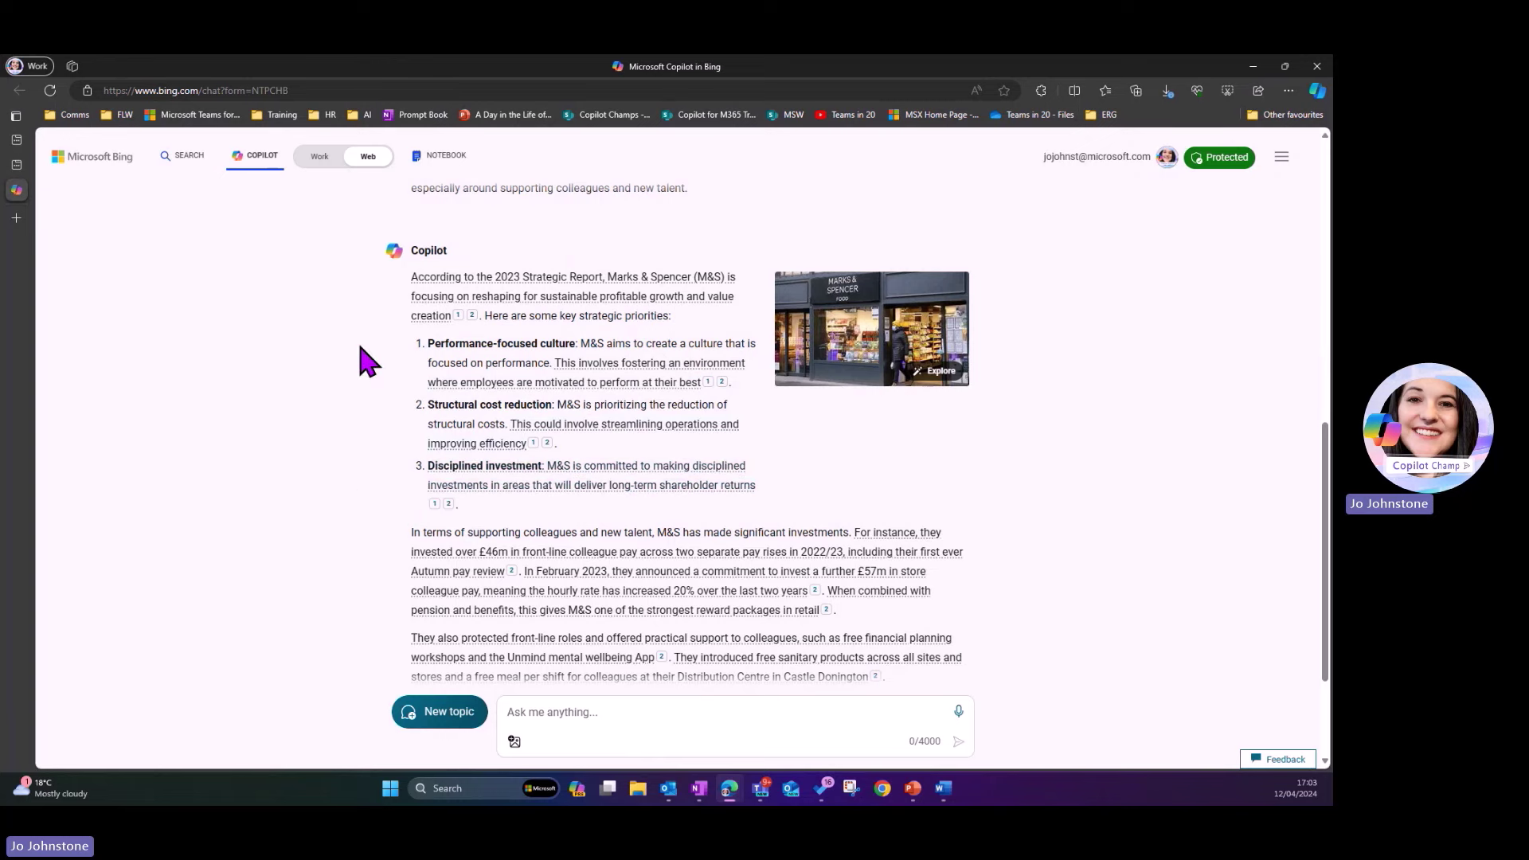
# - Dictate a request for a table comparing M&S, Tesco and Sainsbury's 2024 digital training and recruitment
pyautogui.scroll(-2, 366, 414)
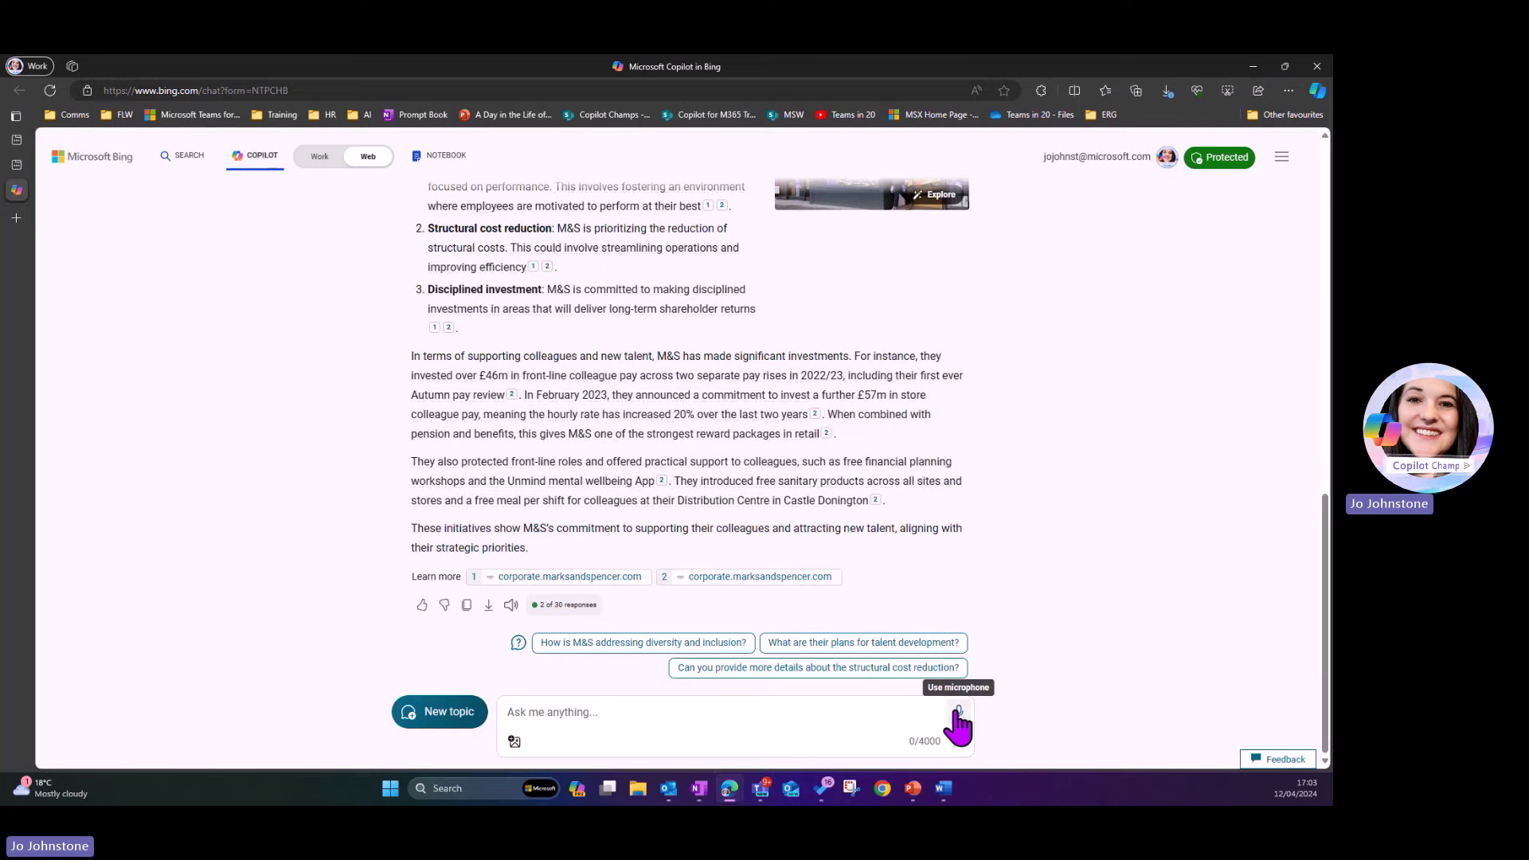
pyautogui.click(956, 711)
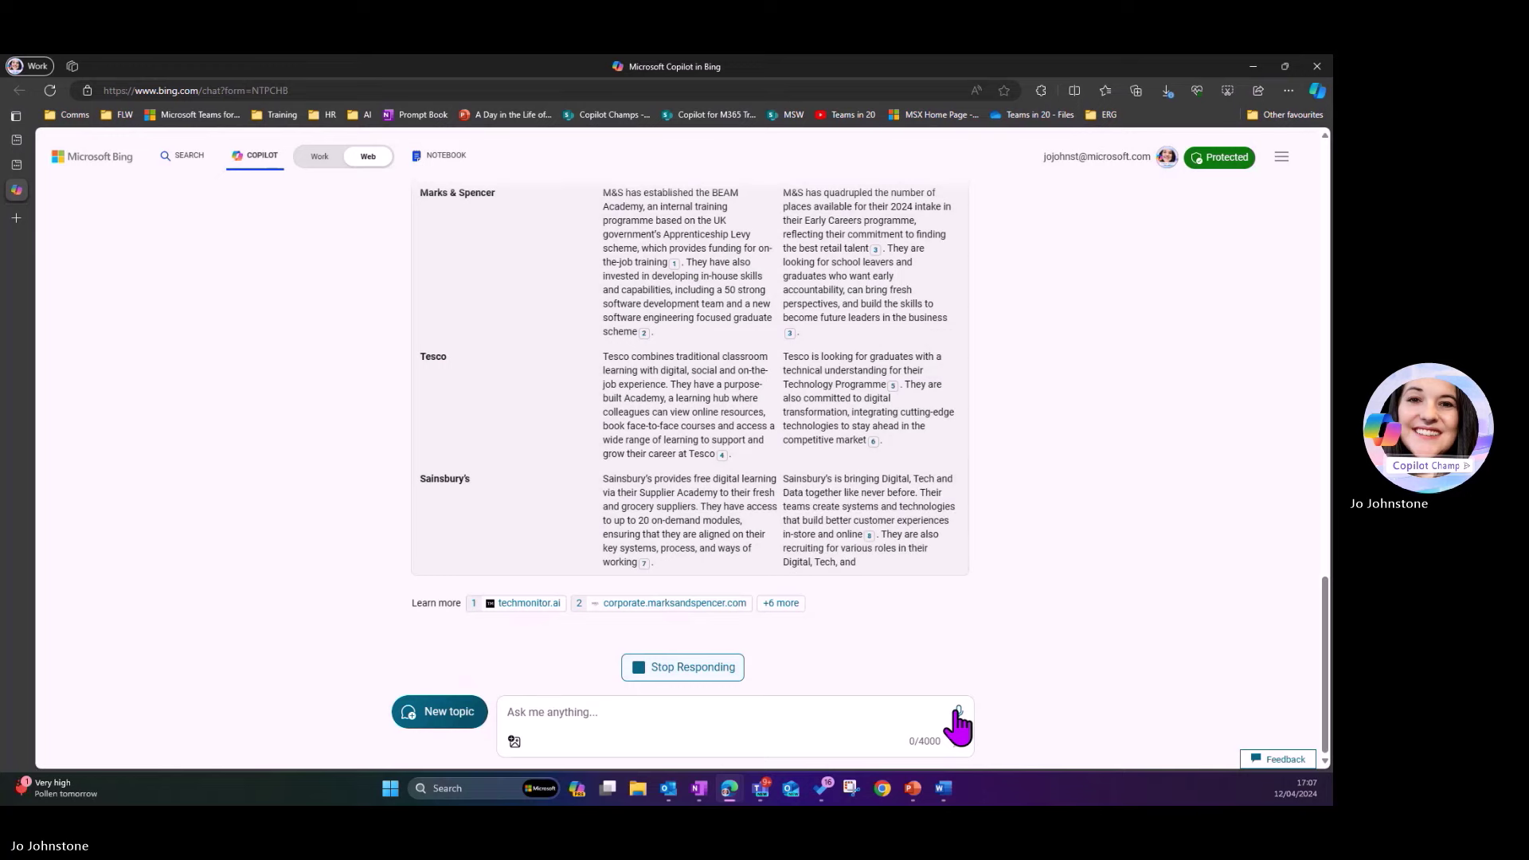
pyautogui.scroll(3, 487, 370)
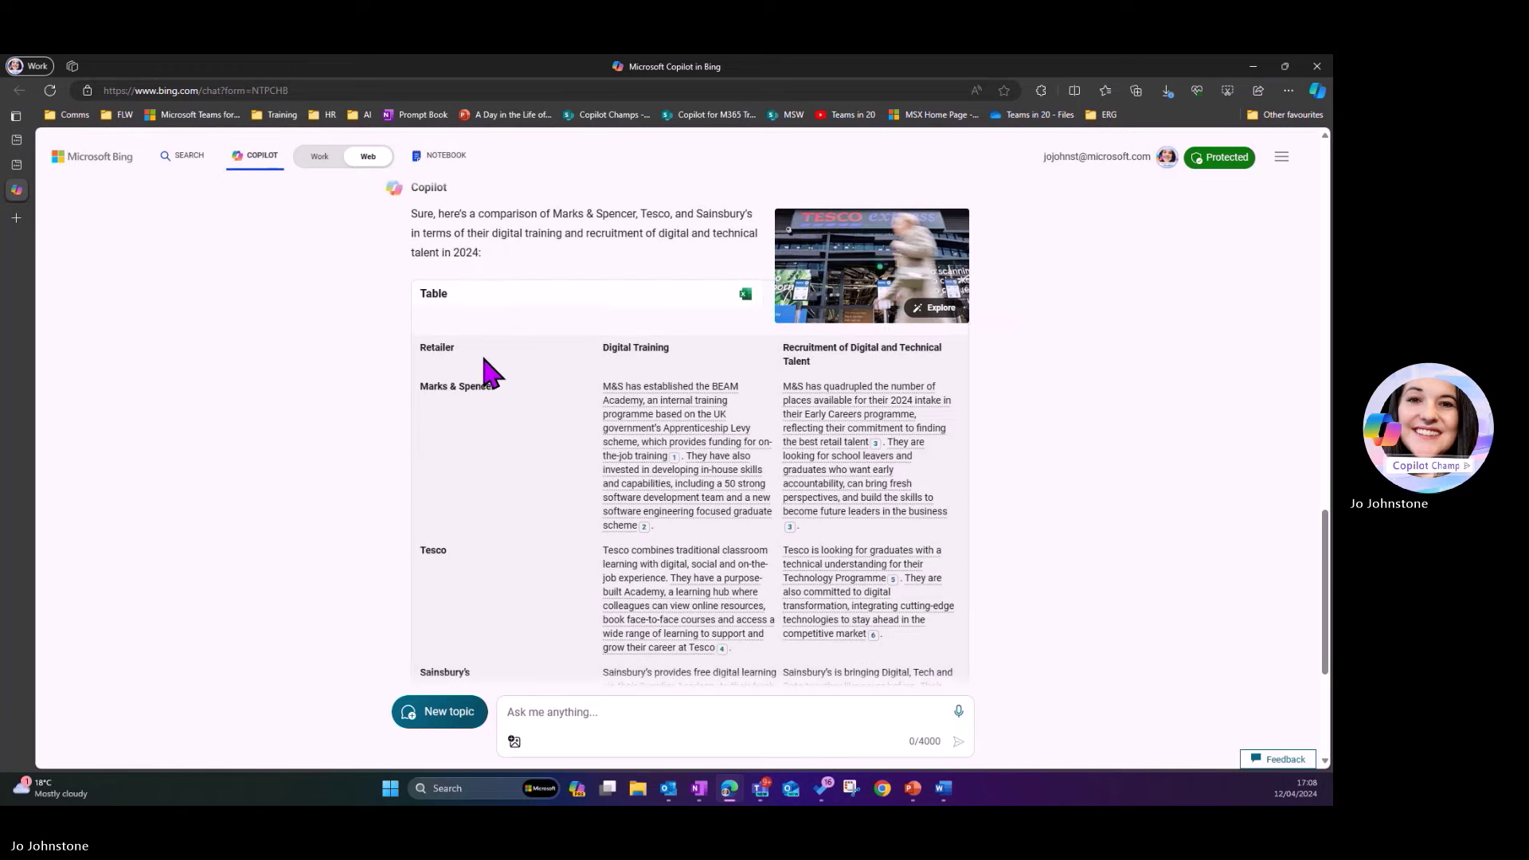
pyautogui.scroll(-2, 487, 370)
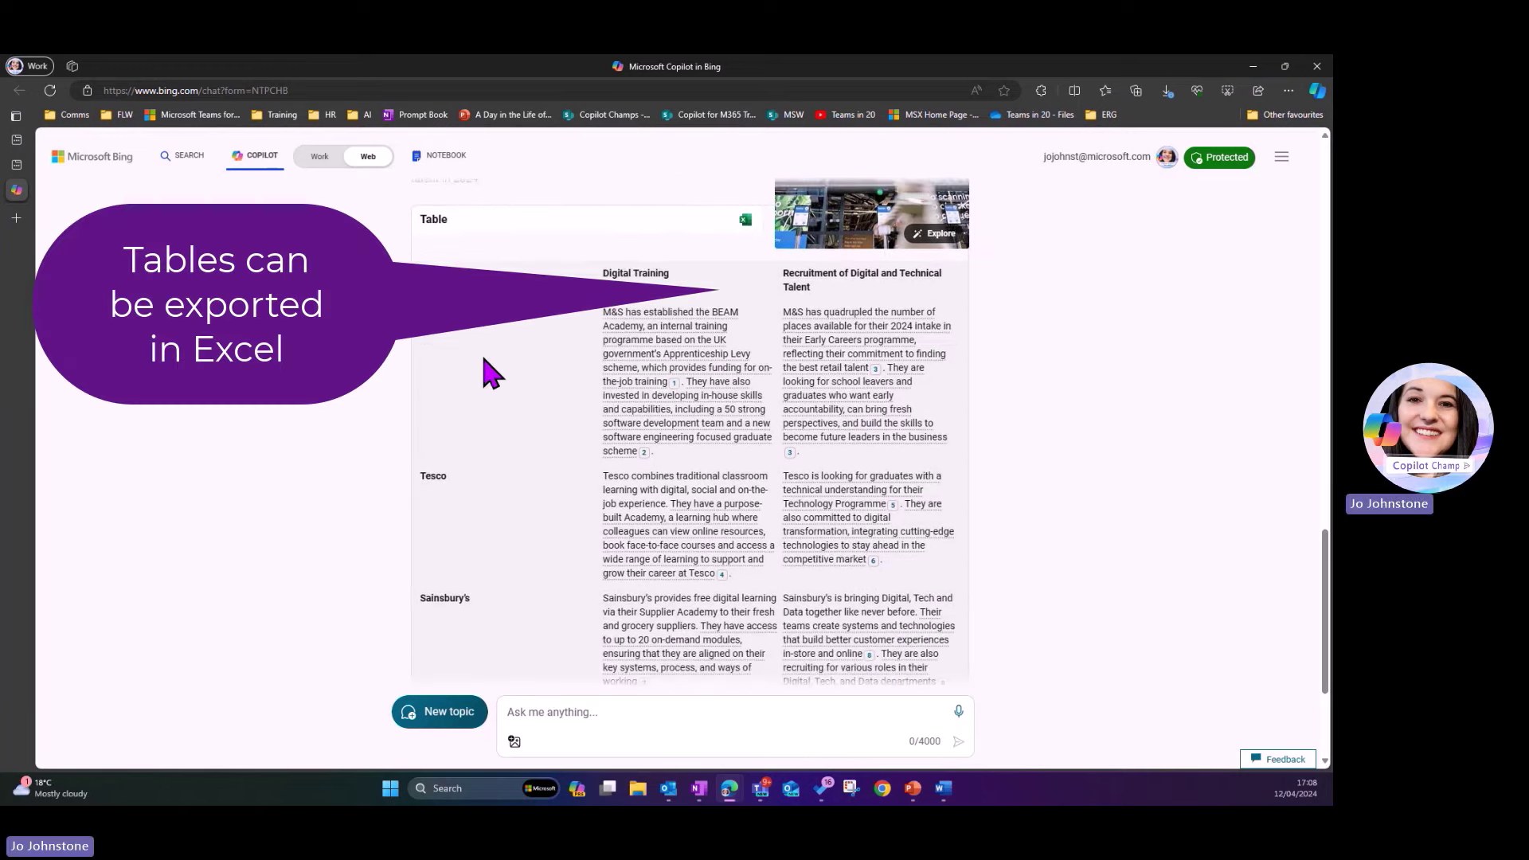
pyautogui.scroll(-1, 487, 370)
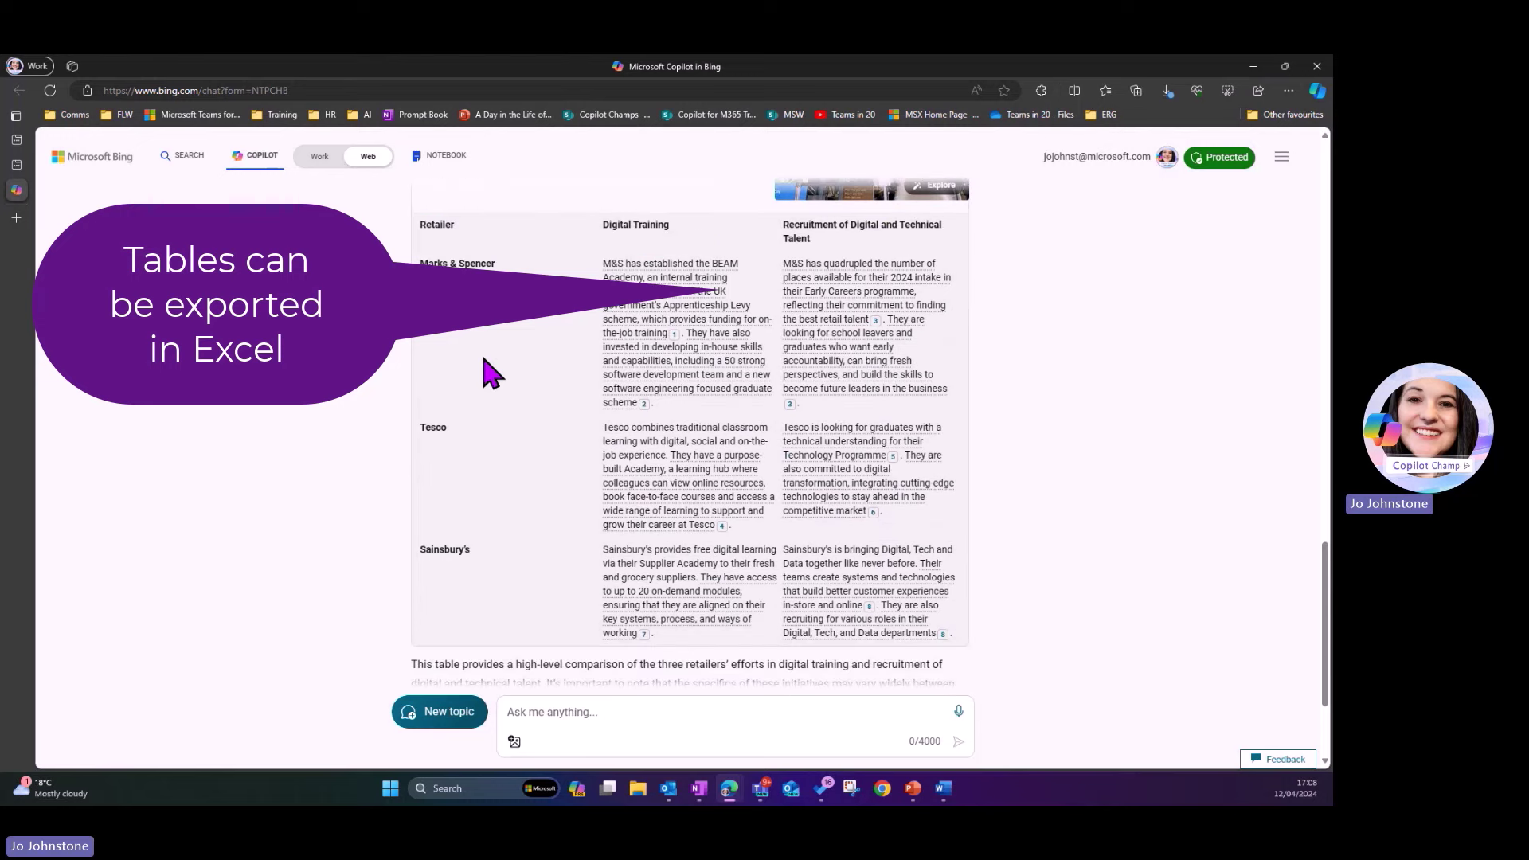
pyautogui.moveTo(858, 482)
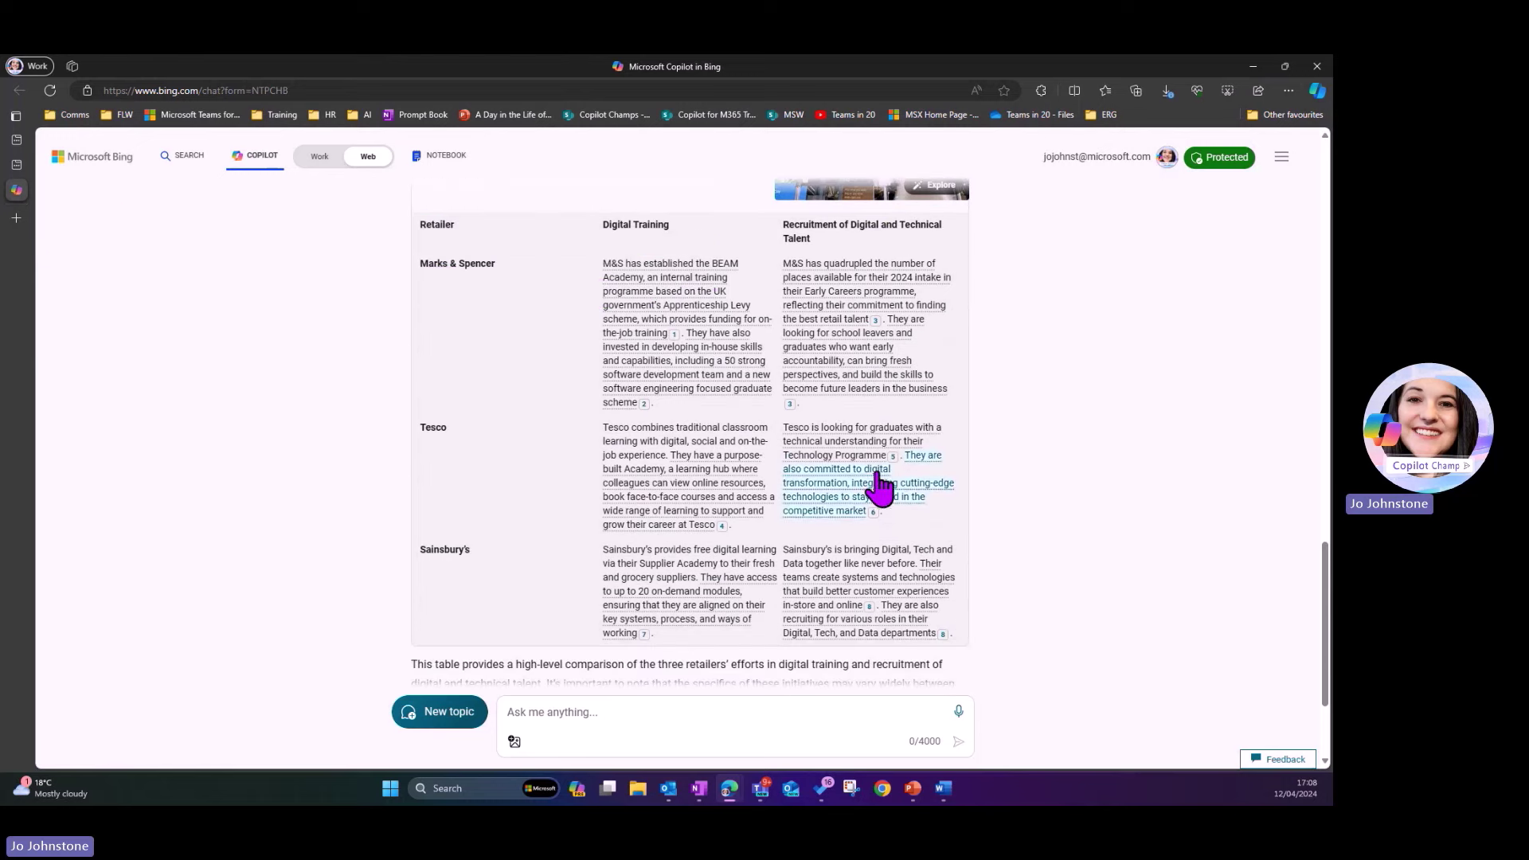
pyautogui.scroll(-1, 661, 434)
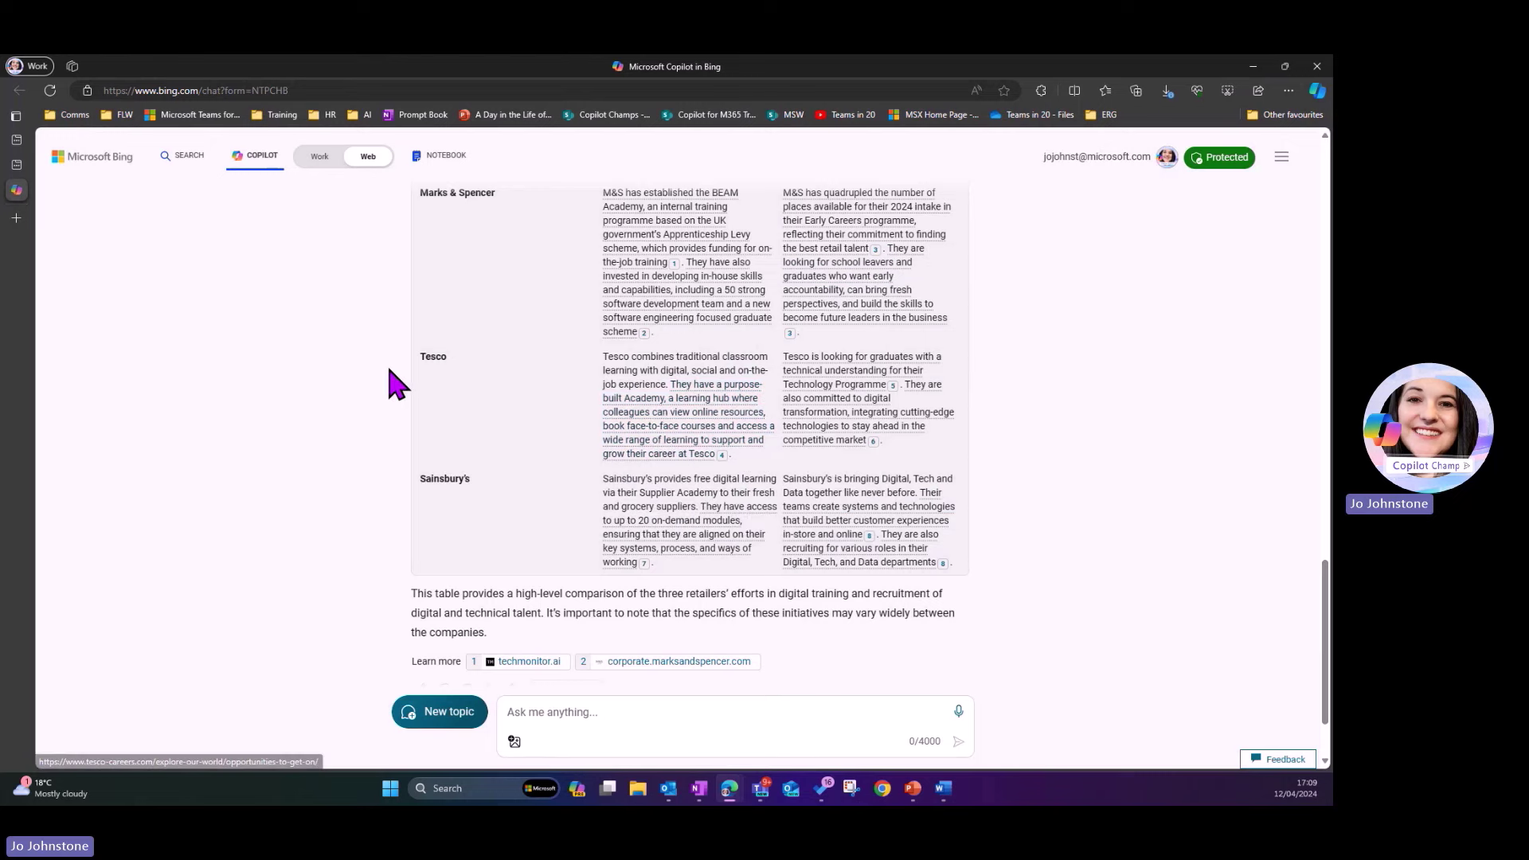
pyautogui.scroll(-2, 390, 384)
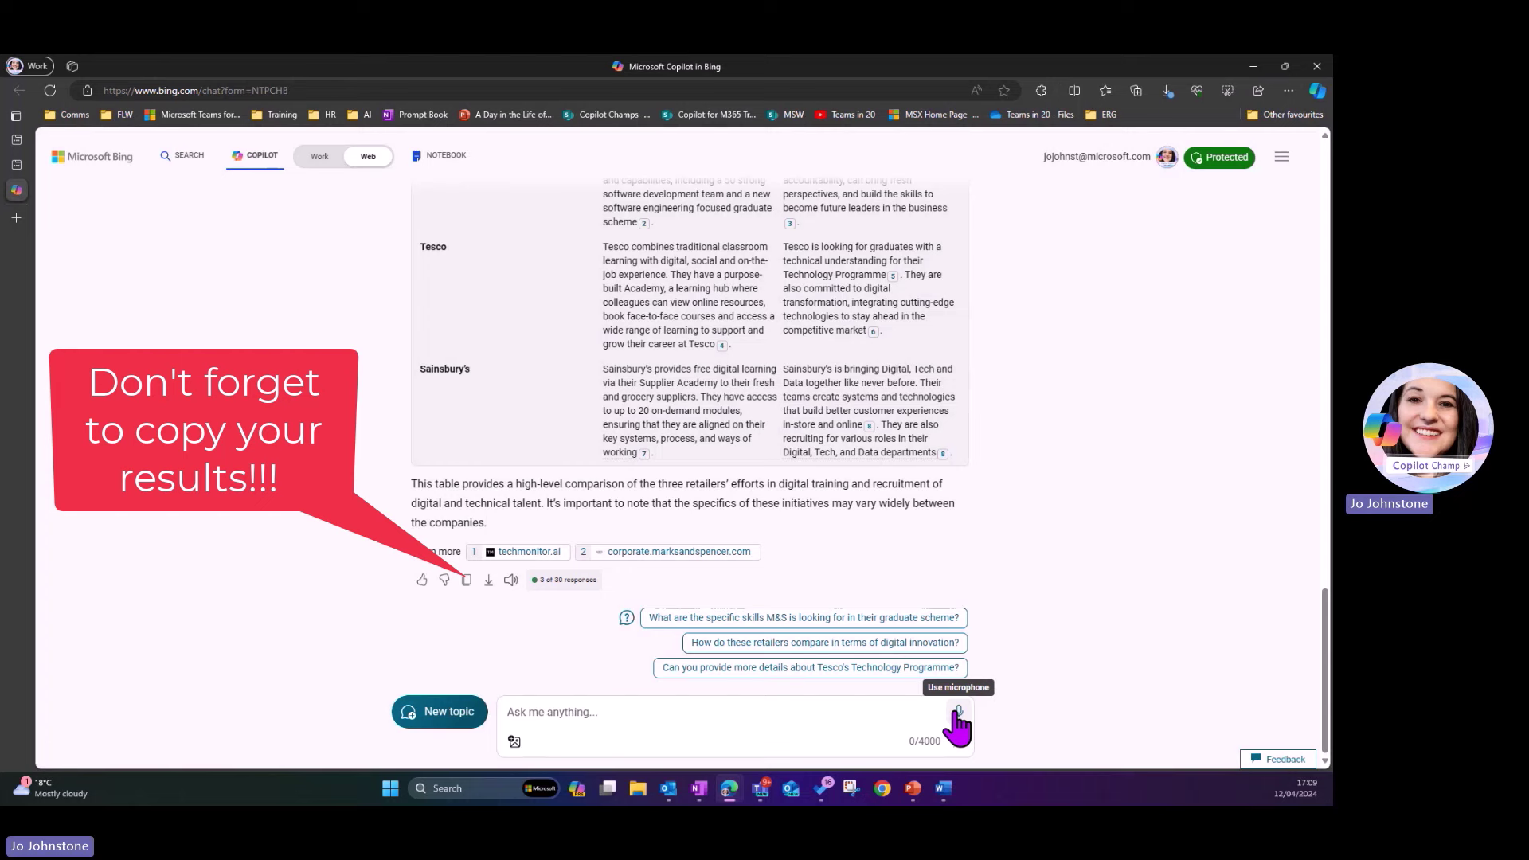
# - Start another voice question, ending on an empty chat page with starter prompts
pyautogui.click(956, 712)
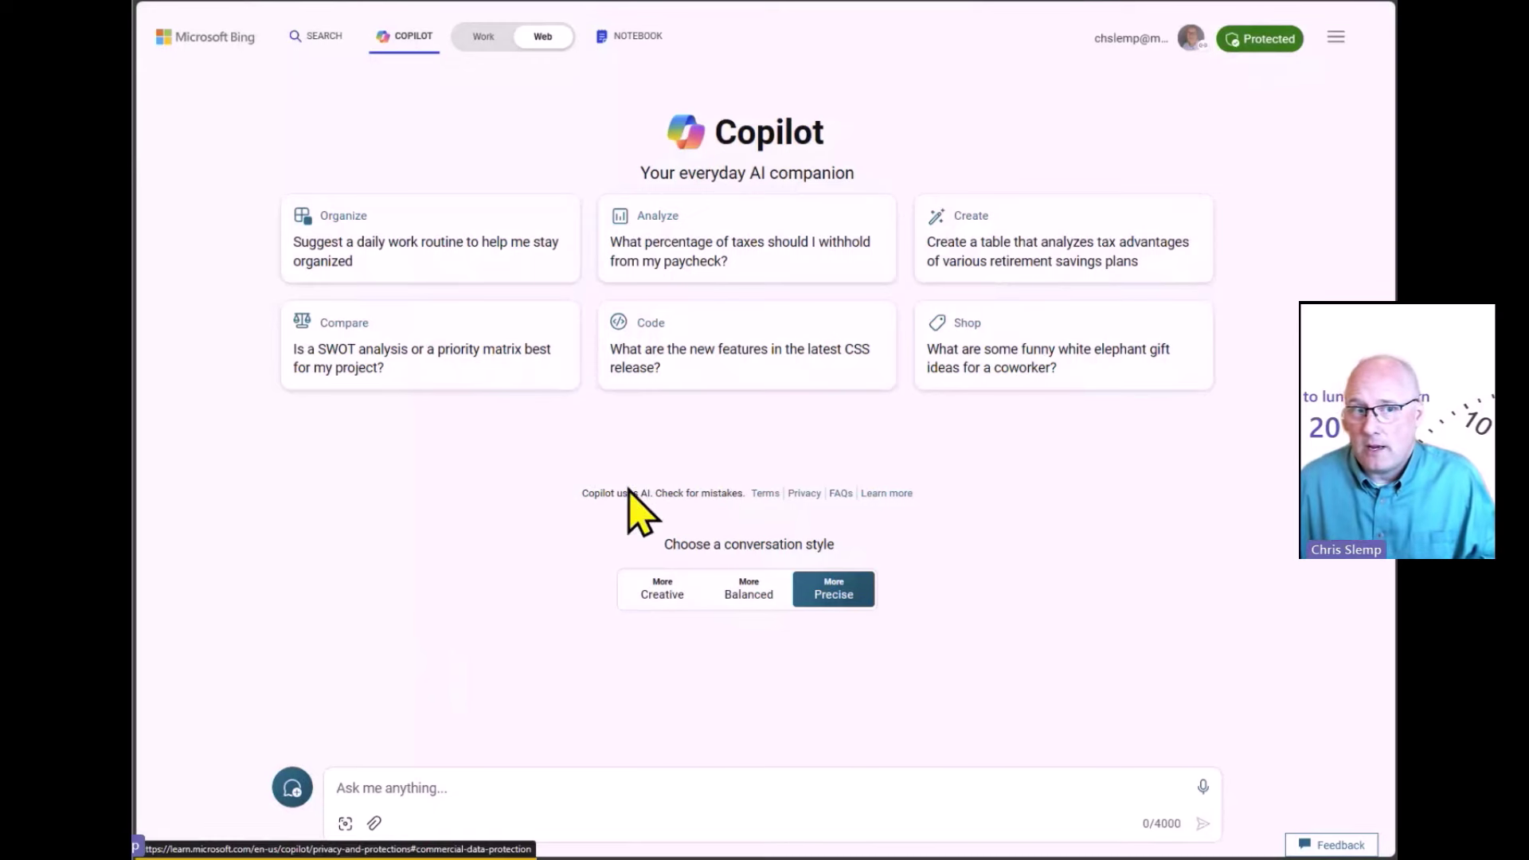
pyautogui.click(374, 784)
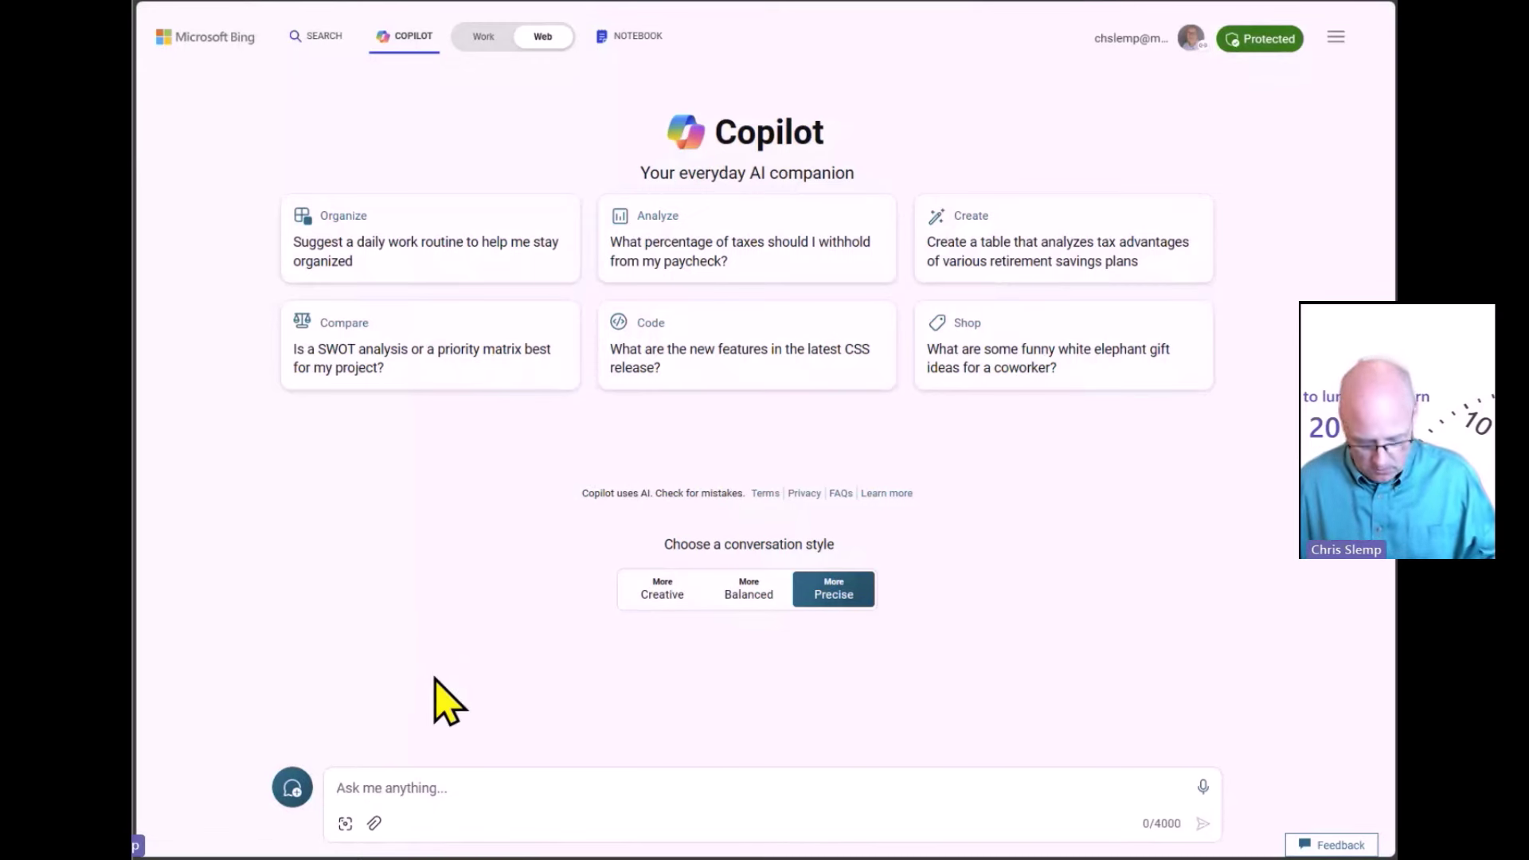
pyautogui.hotkey('ctrl', 'v')
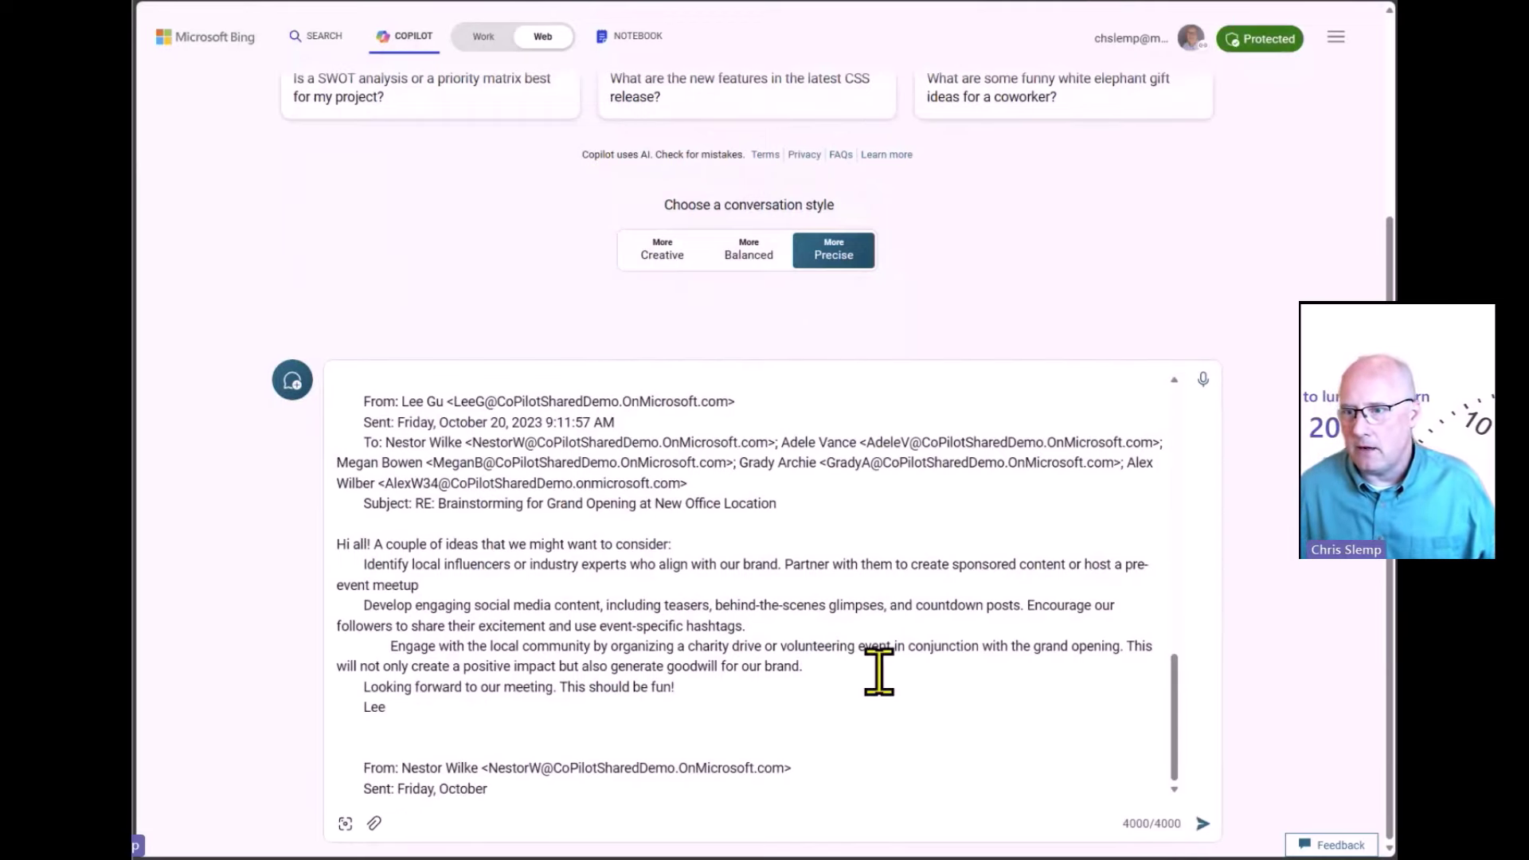
pyautogui.scroll(10, 868, 672)
pyautogui.scroll(-5, 824, 672)
pyautogui.scroll(-3, 825, 672)
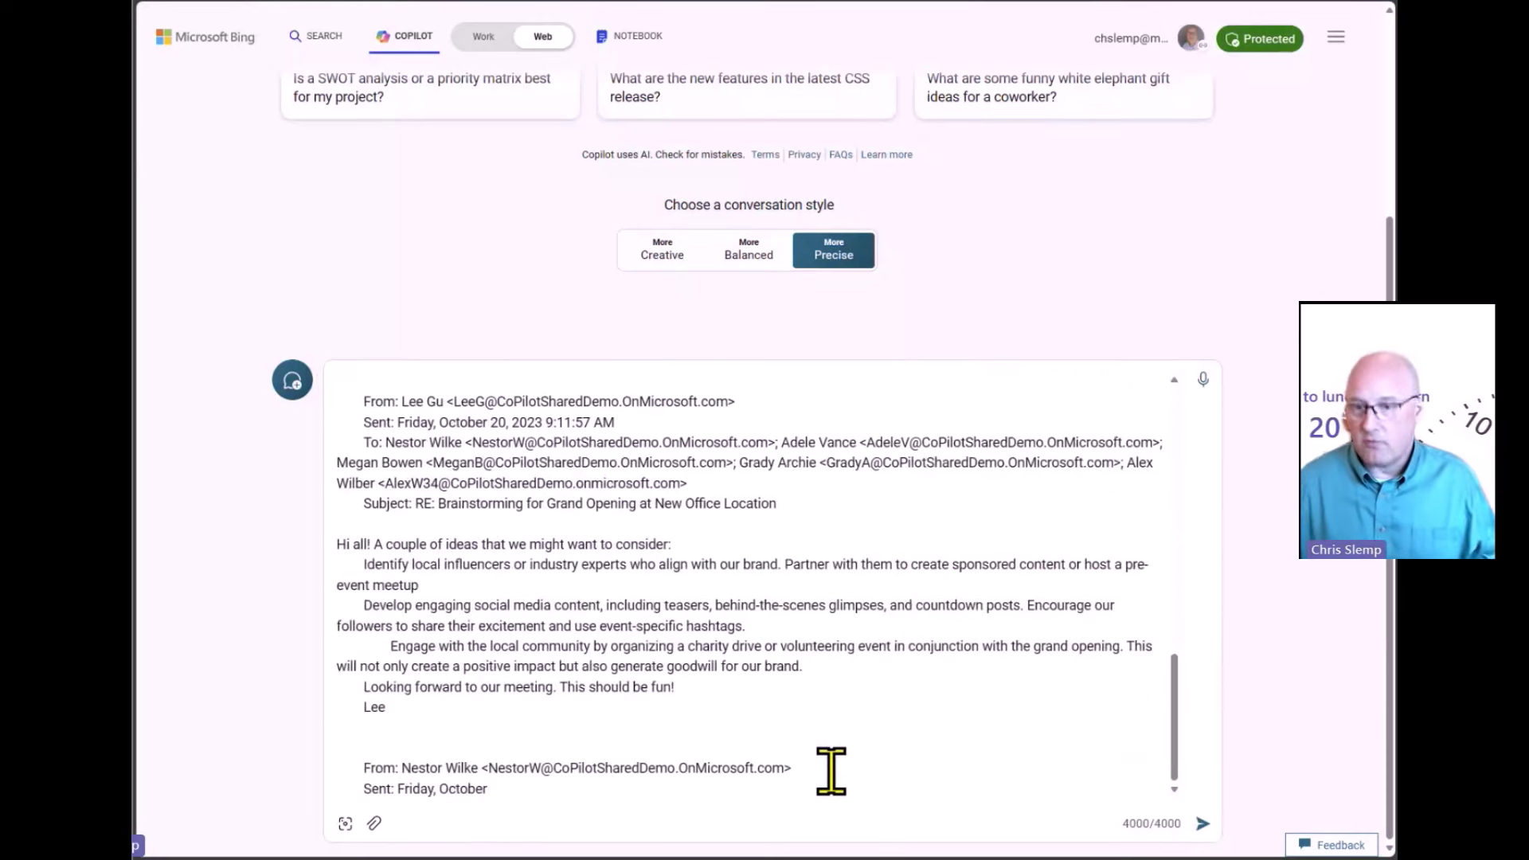
pyautogui.hotkey('ctrl', 'a')
pyautogui.press('Delete')
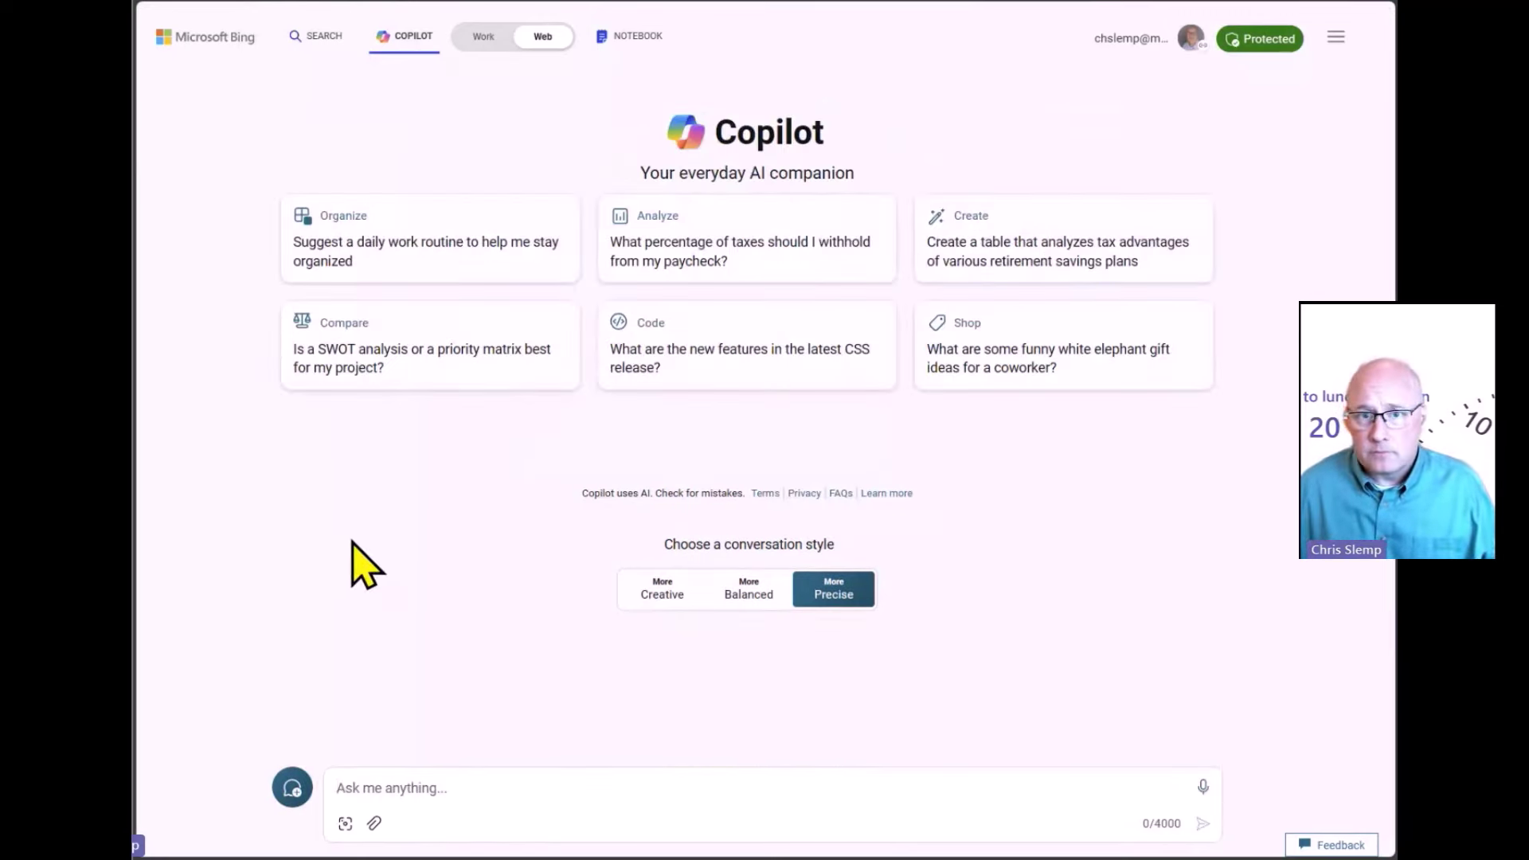
# - In Notebook, submit the pasted email-thread prompt without the image for a contribution and enthusiasm table
pyautogui.click(631, 40)
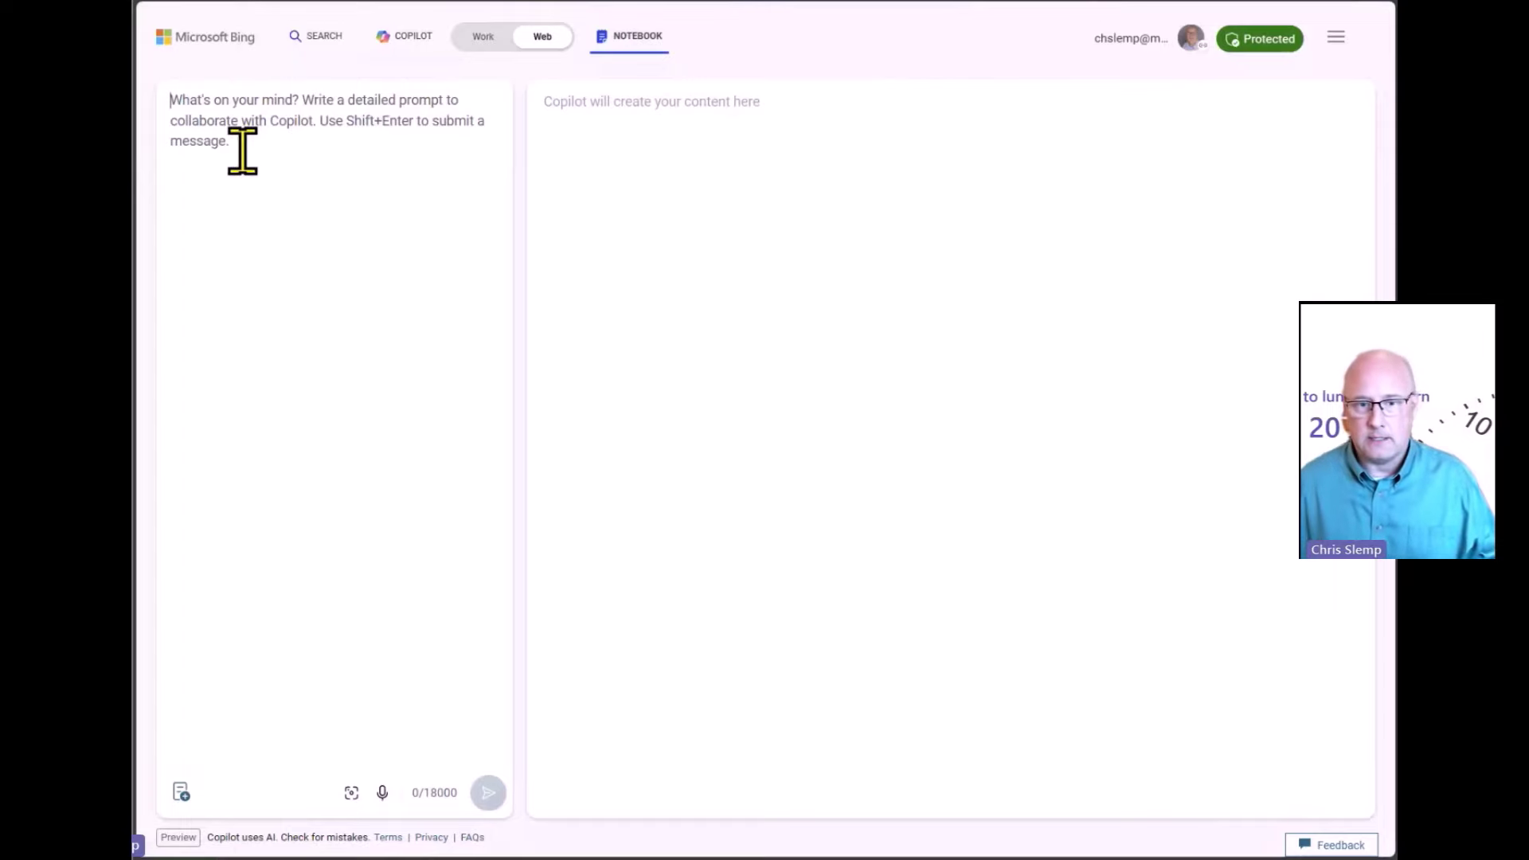
pyautogui.hotkey('ctrl', 'v')
pyautogui.click(226, 746)
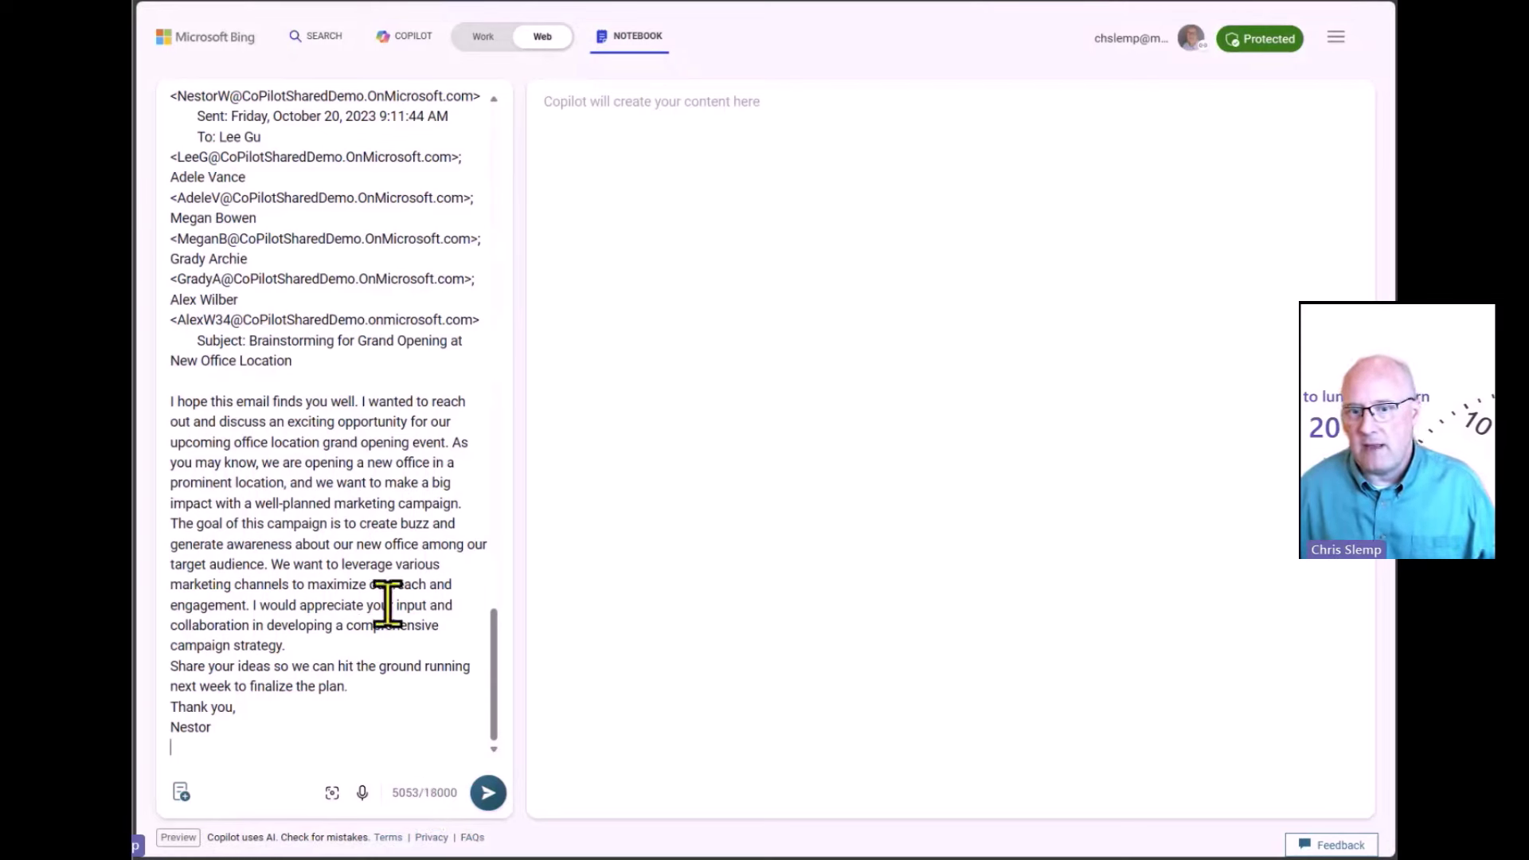
pyautogui.scroll(5, 427, 570)
pyautogui.scroll(5, 414, 571)
pyautogui.scroll(5, 414, 571)
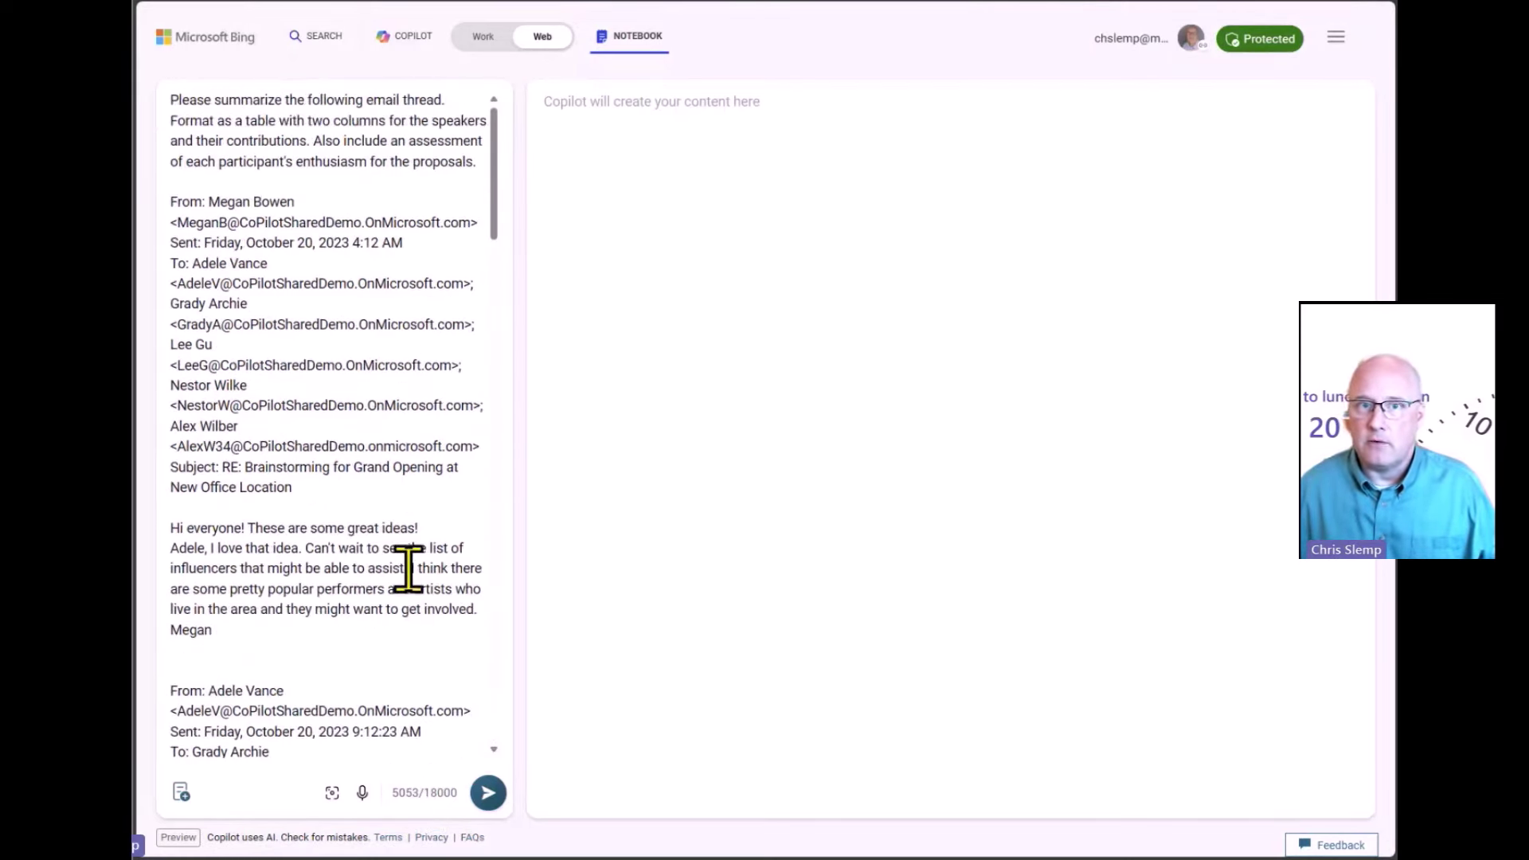
pyautogui.click(487, 792)
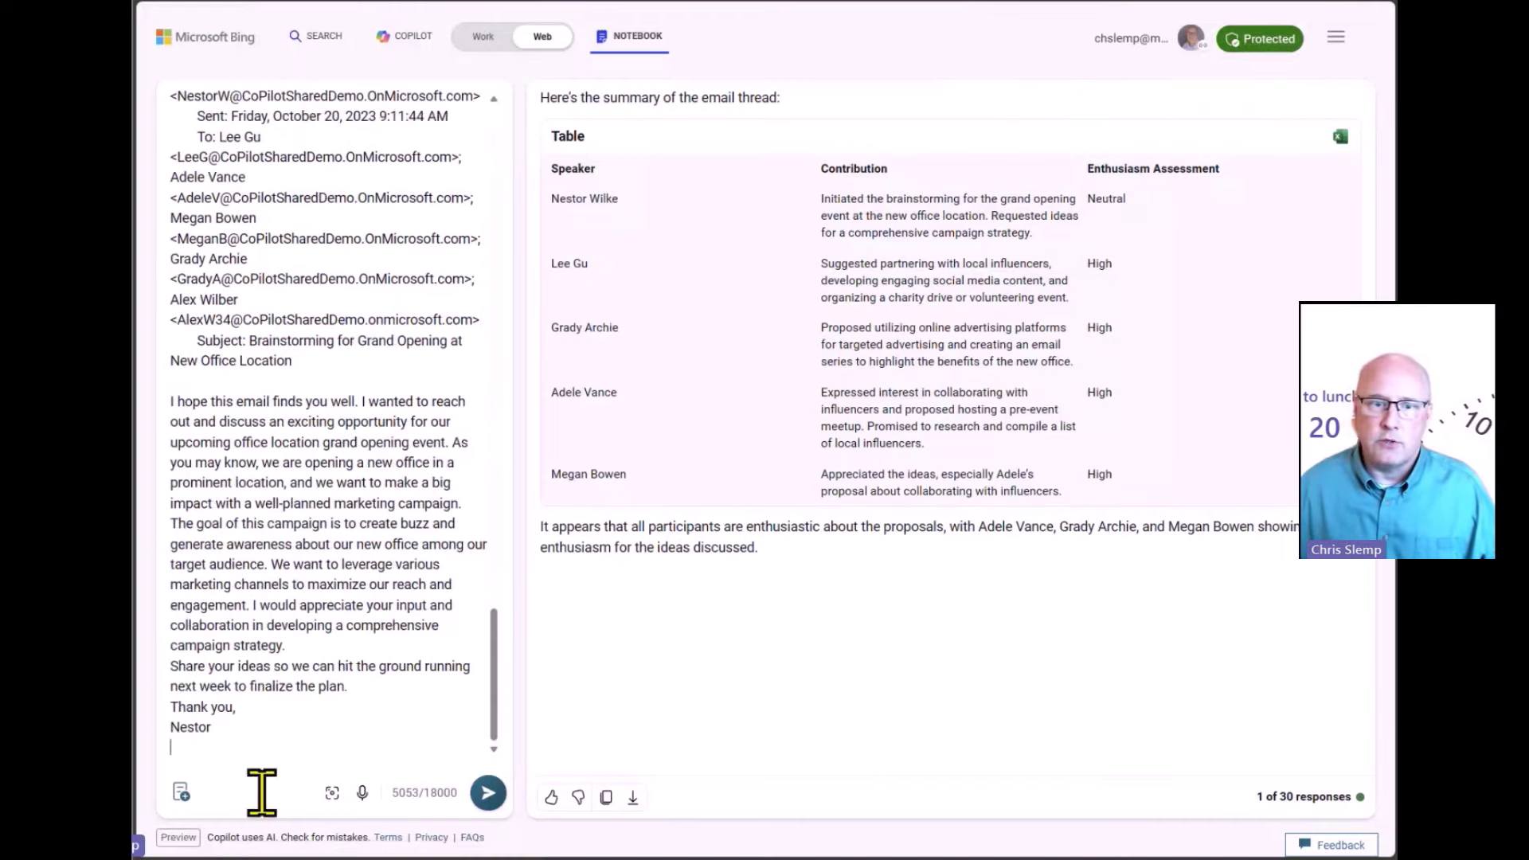
# - Start a new topic in the Notebook, clearing the email-thread prompt and summary
pyautogui.click(181, 792)
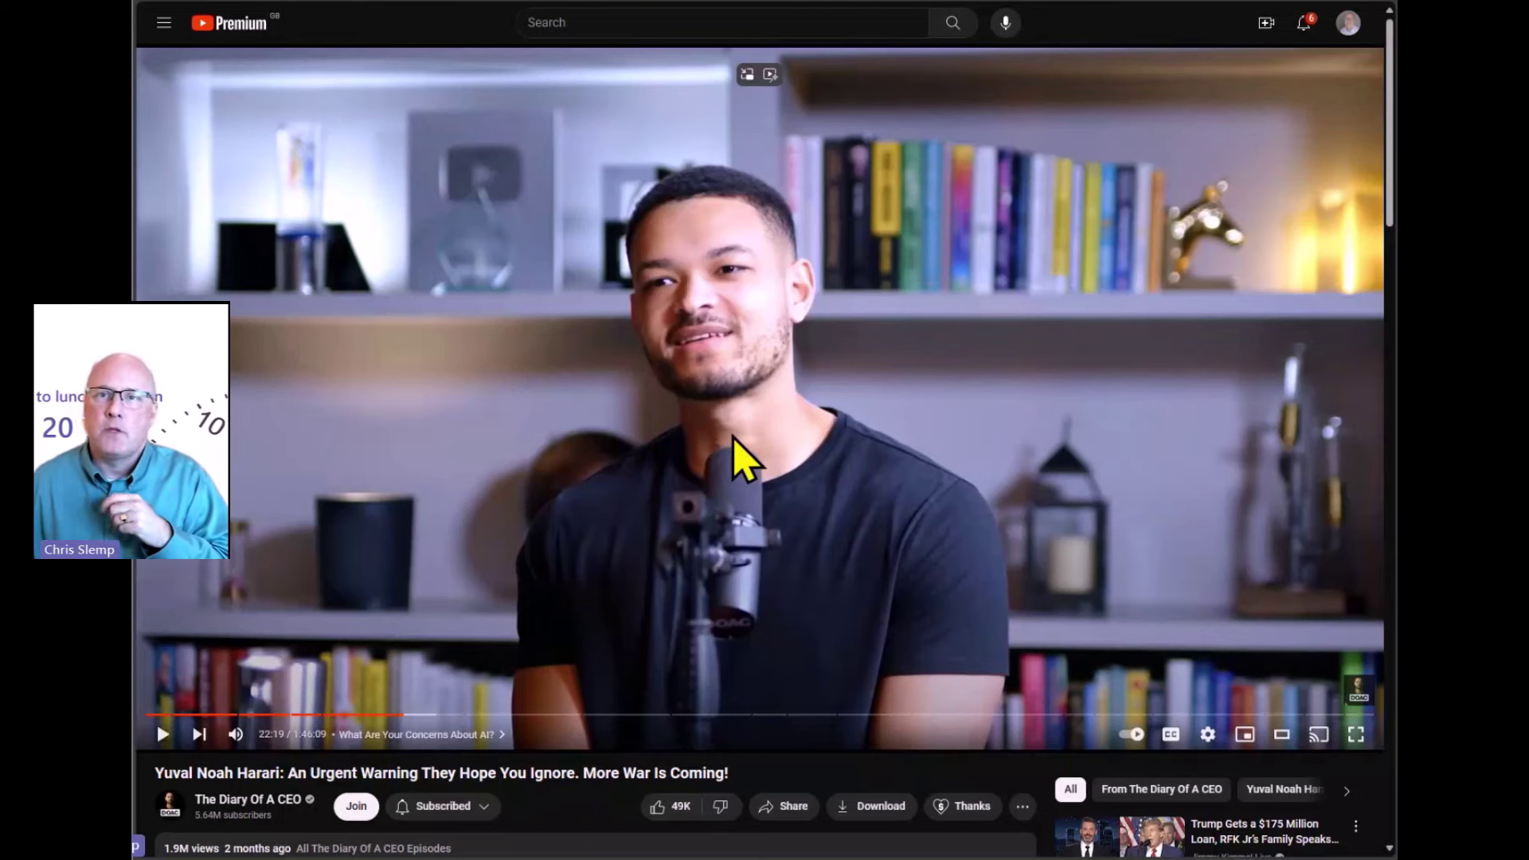
# - In the Copilot sidebar beside YouTube, paste the interview-summary prompt and drop the page thumbnail
pyautogui.click(1384, 12)
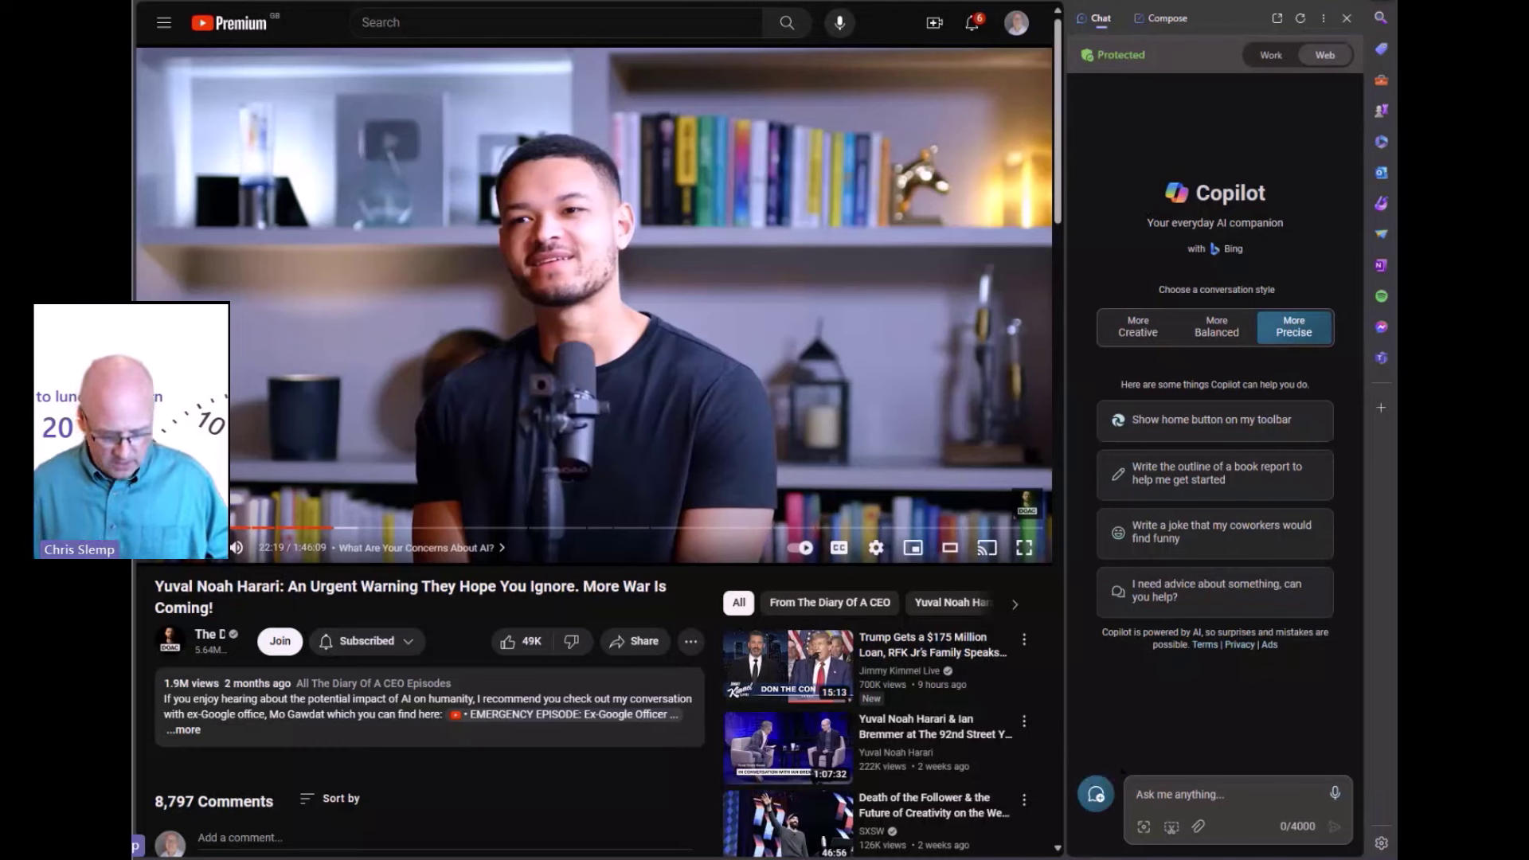
pyautogui.click(1177, 800)
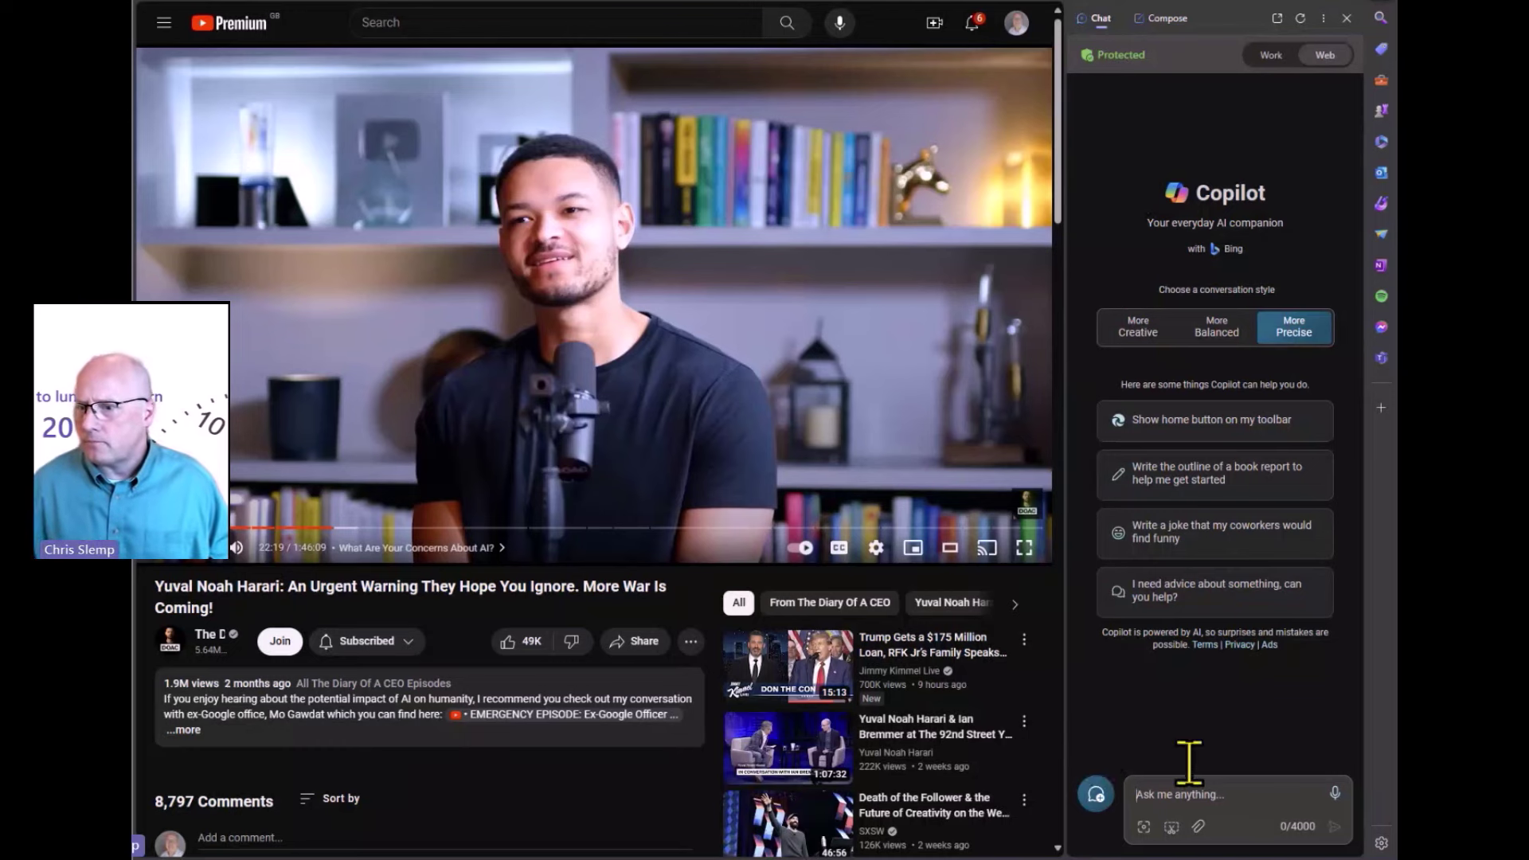
pyautogui.write('Summarize this video. For each major topic, provide the questions asked by the interviewer and a bullet list of the major points that Yuval makes. Provide an overall summary at the end, highlighting the points where Yuval expressed the most concern for the future.')
pyautogui.click(1139, 785)
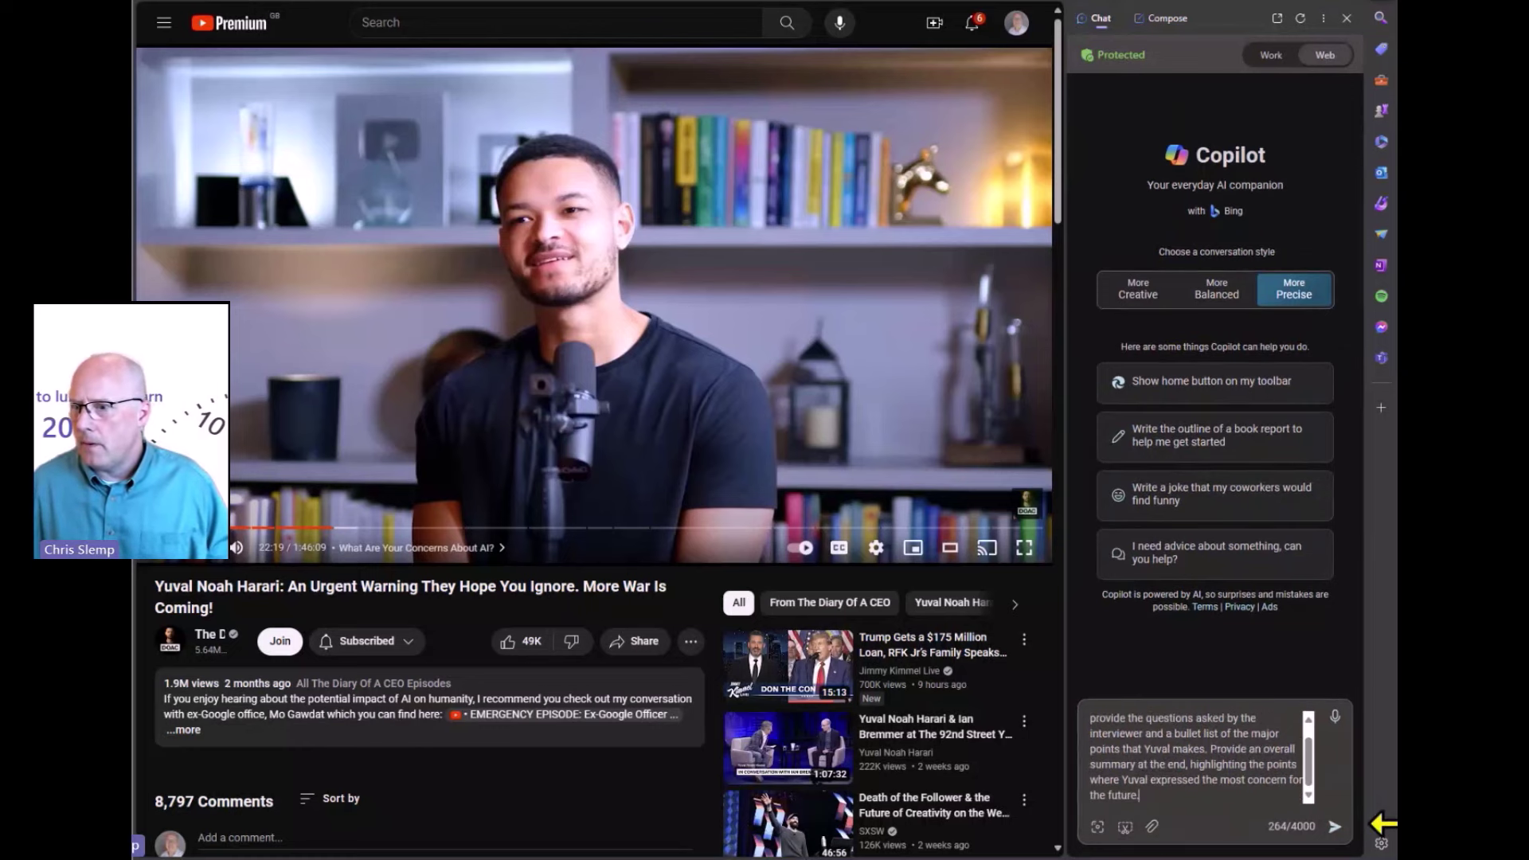
# - Submit the prompt to get six timestamped topics with key points from the Harari podcast
pyautogui.click(1340, 828)
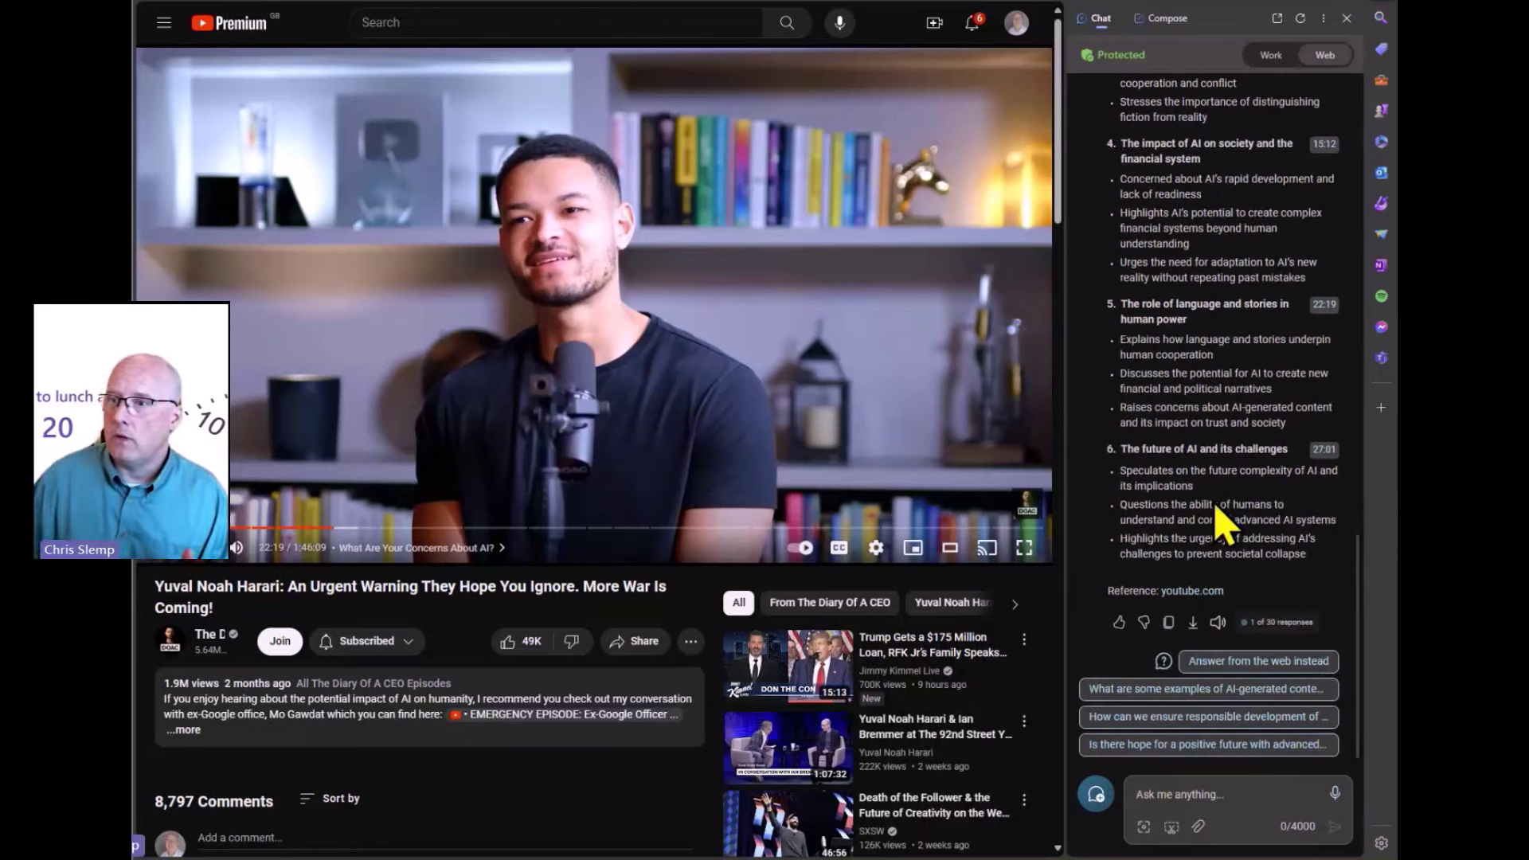
# - Jump the podcast video to the 7:22, 15:12 and 22:19 summary timestamps
pyautogui.scroll(2, 1248, 382)
pyautogui.scroll(2, 1246, 390)
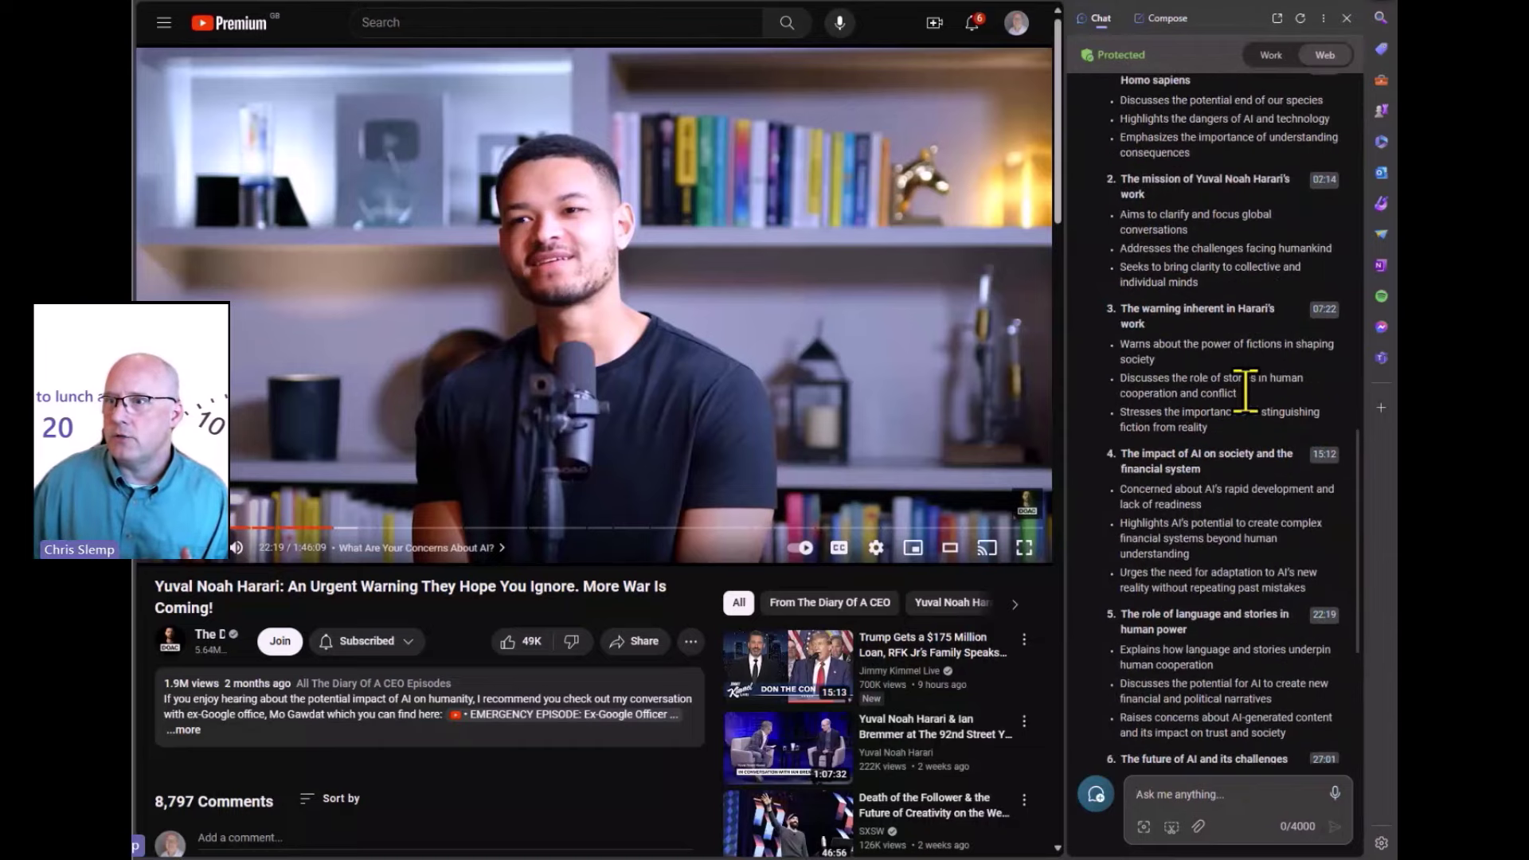
pyautogui.scroll(2, 1256, 300)
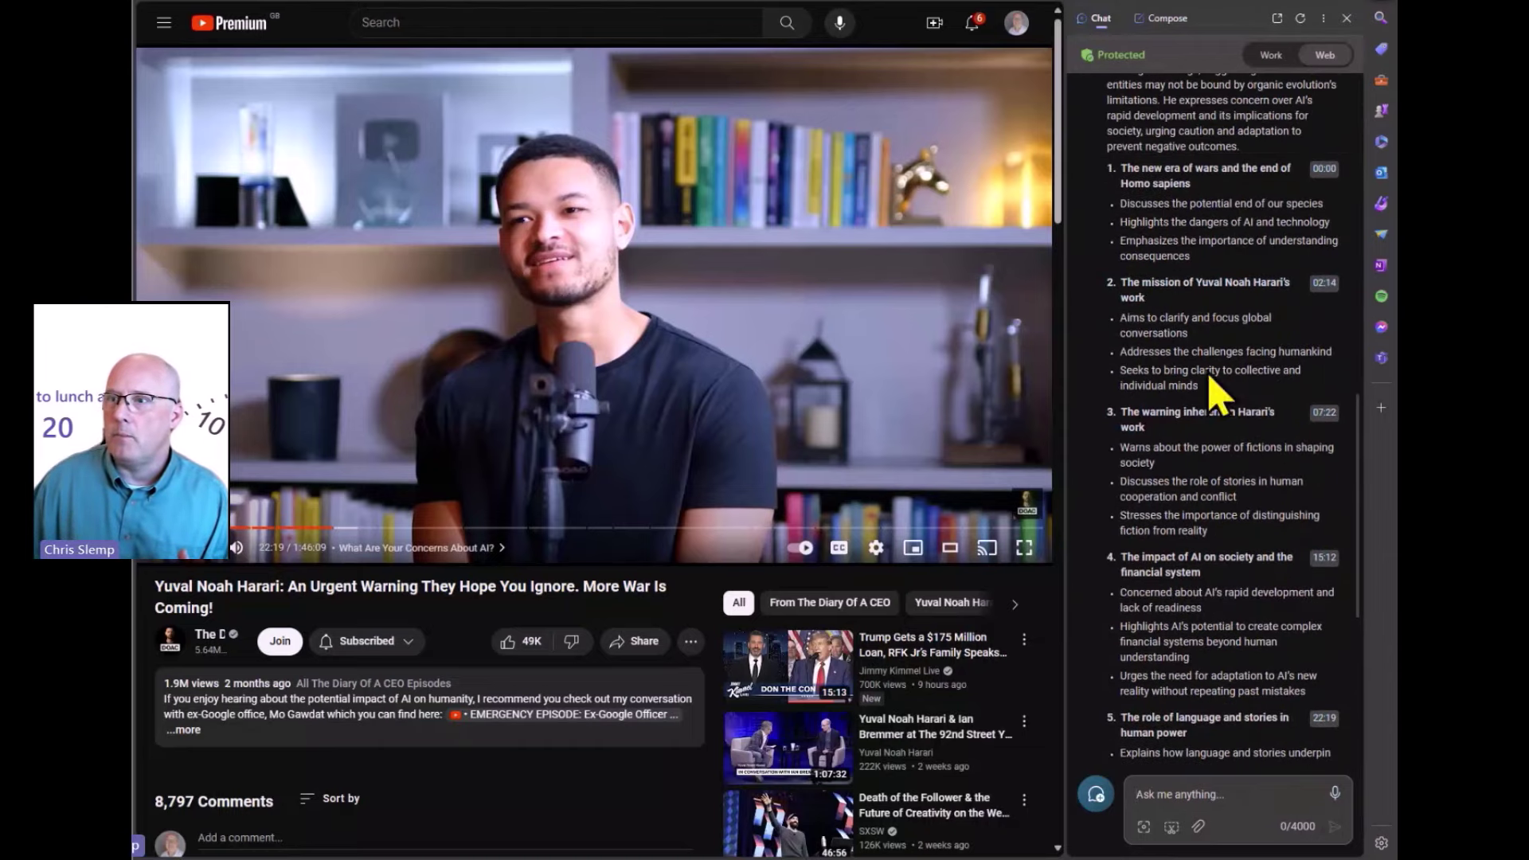
pyautogui.click(1318, 412)
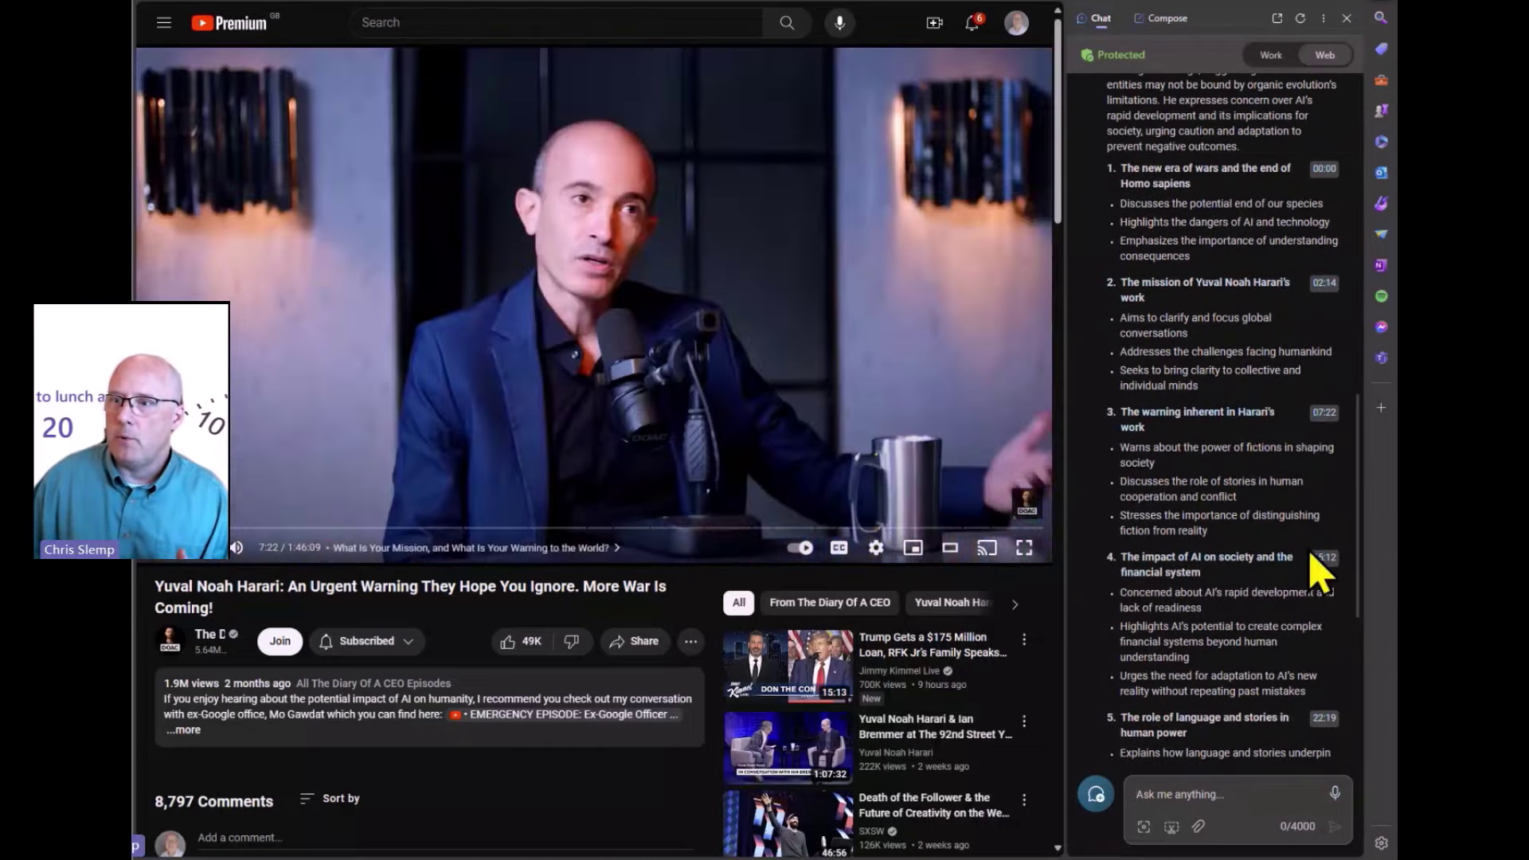
pyautogui.click(1322, 558)
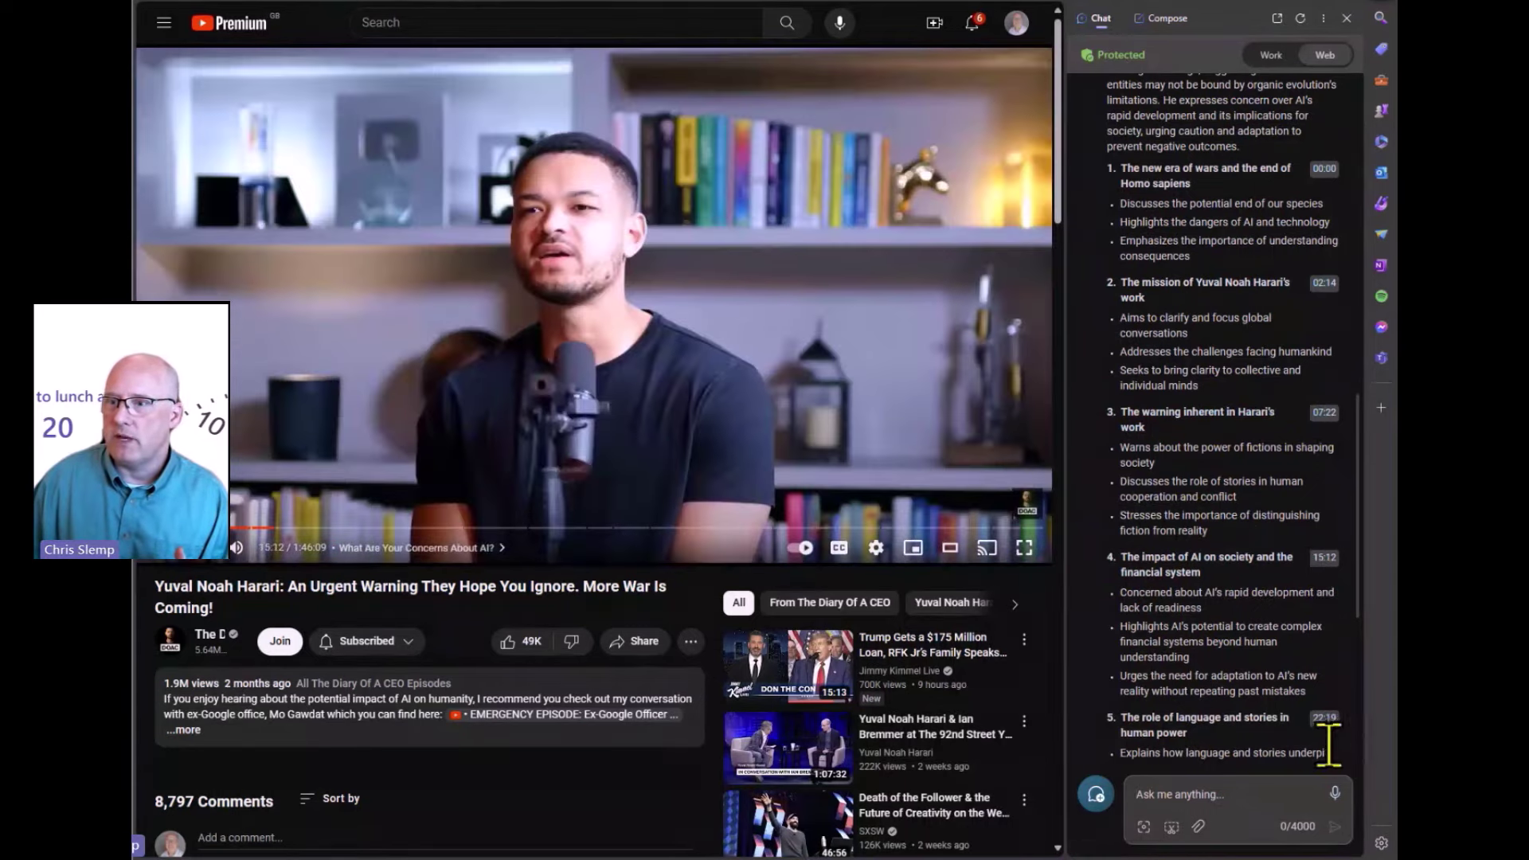
pyautogui.click(1323, 718)
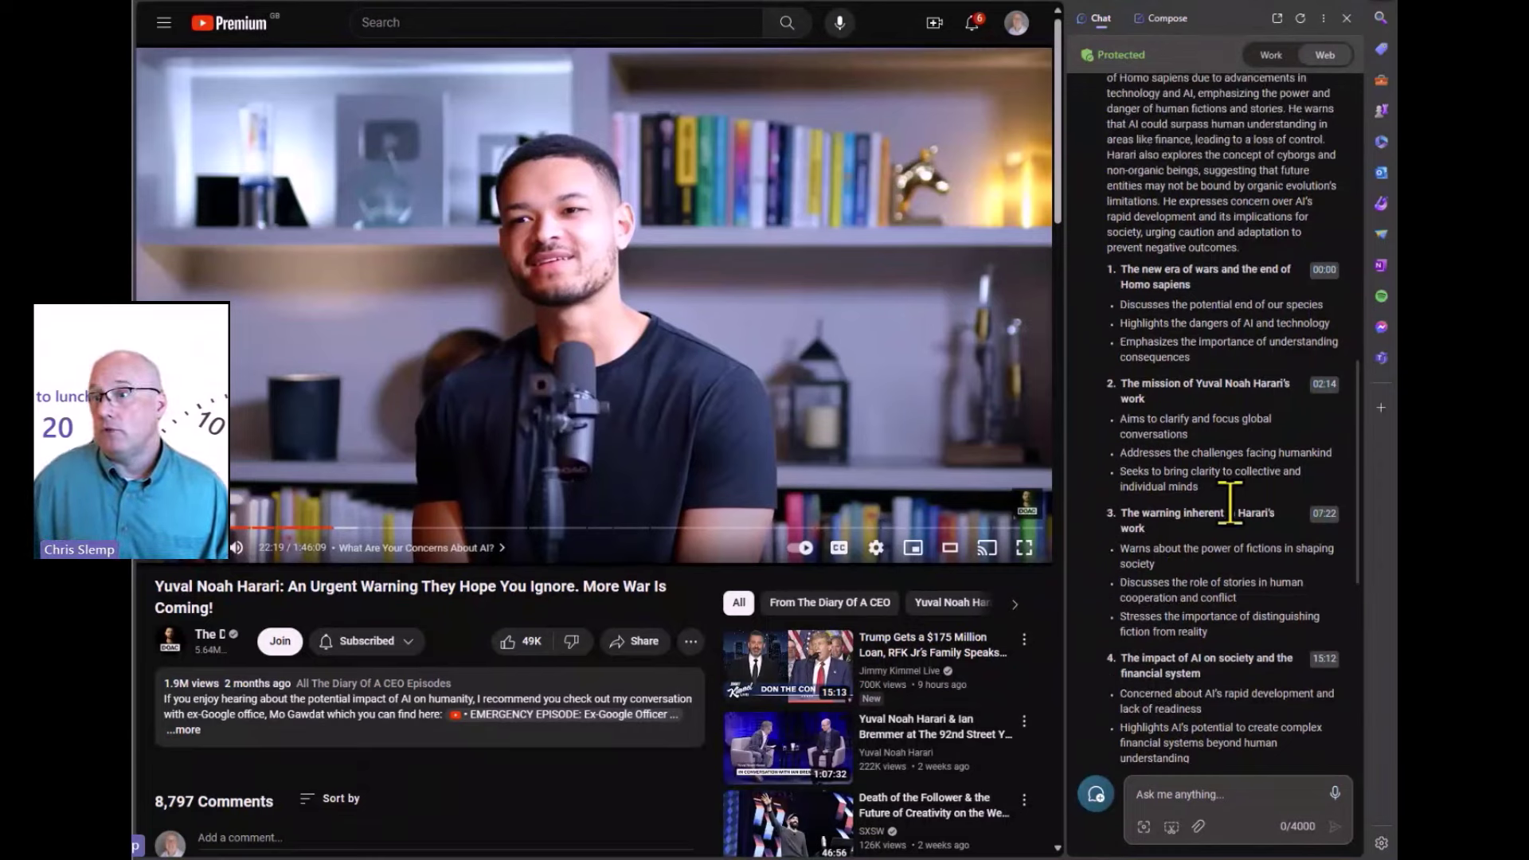
pyautogui.scroll(4, 1230, 502)
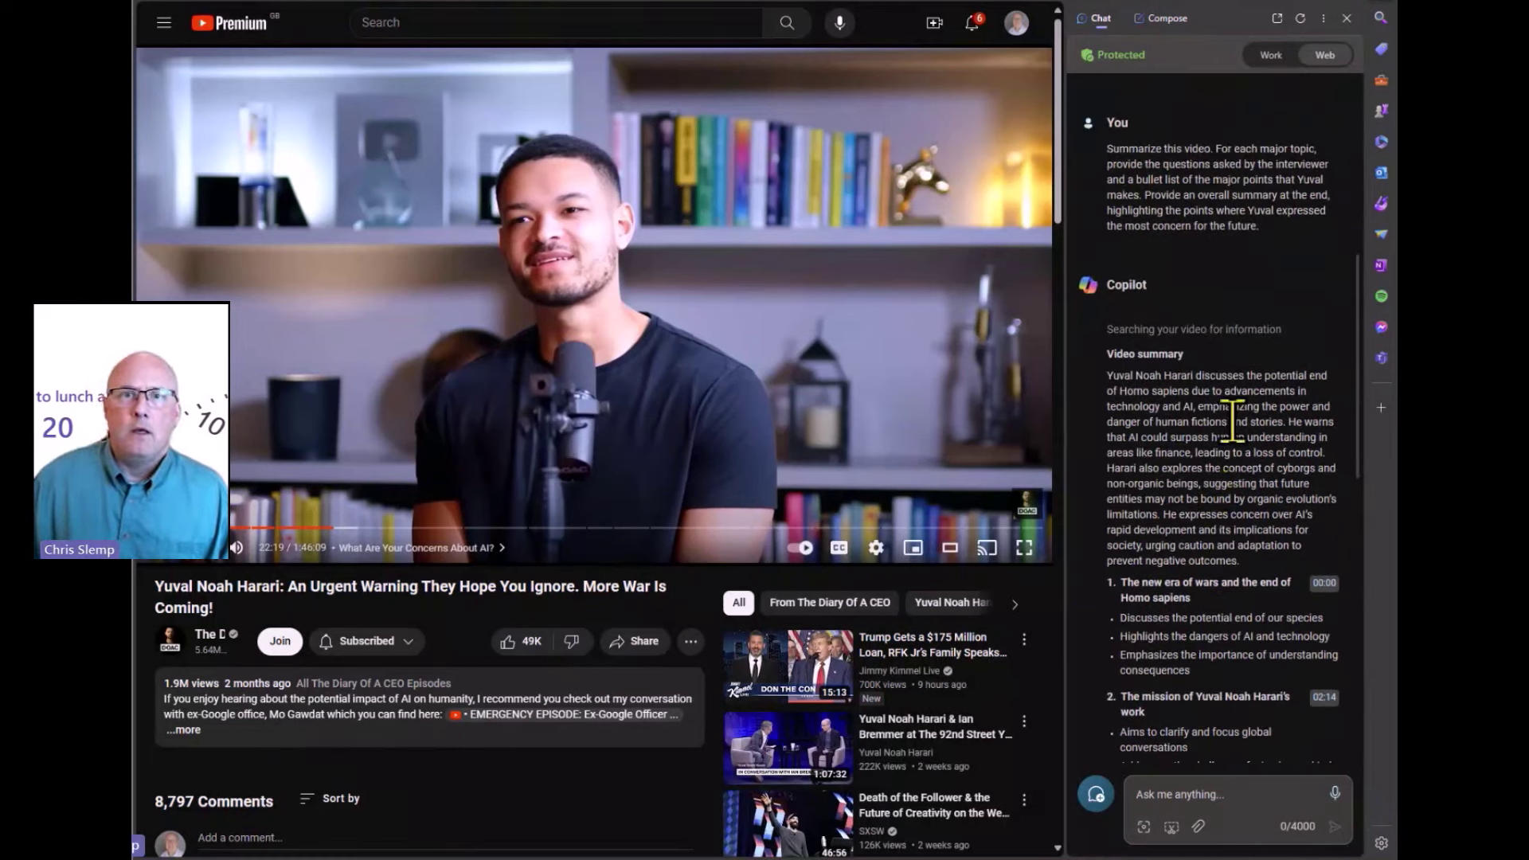
# - Switch to the data protection PDF and start a new Copilot topic
pyautogui.click(746, 1)
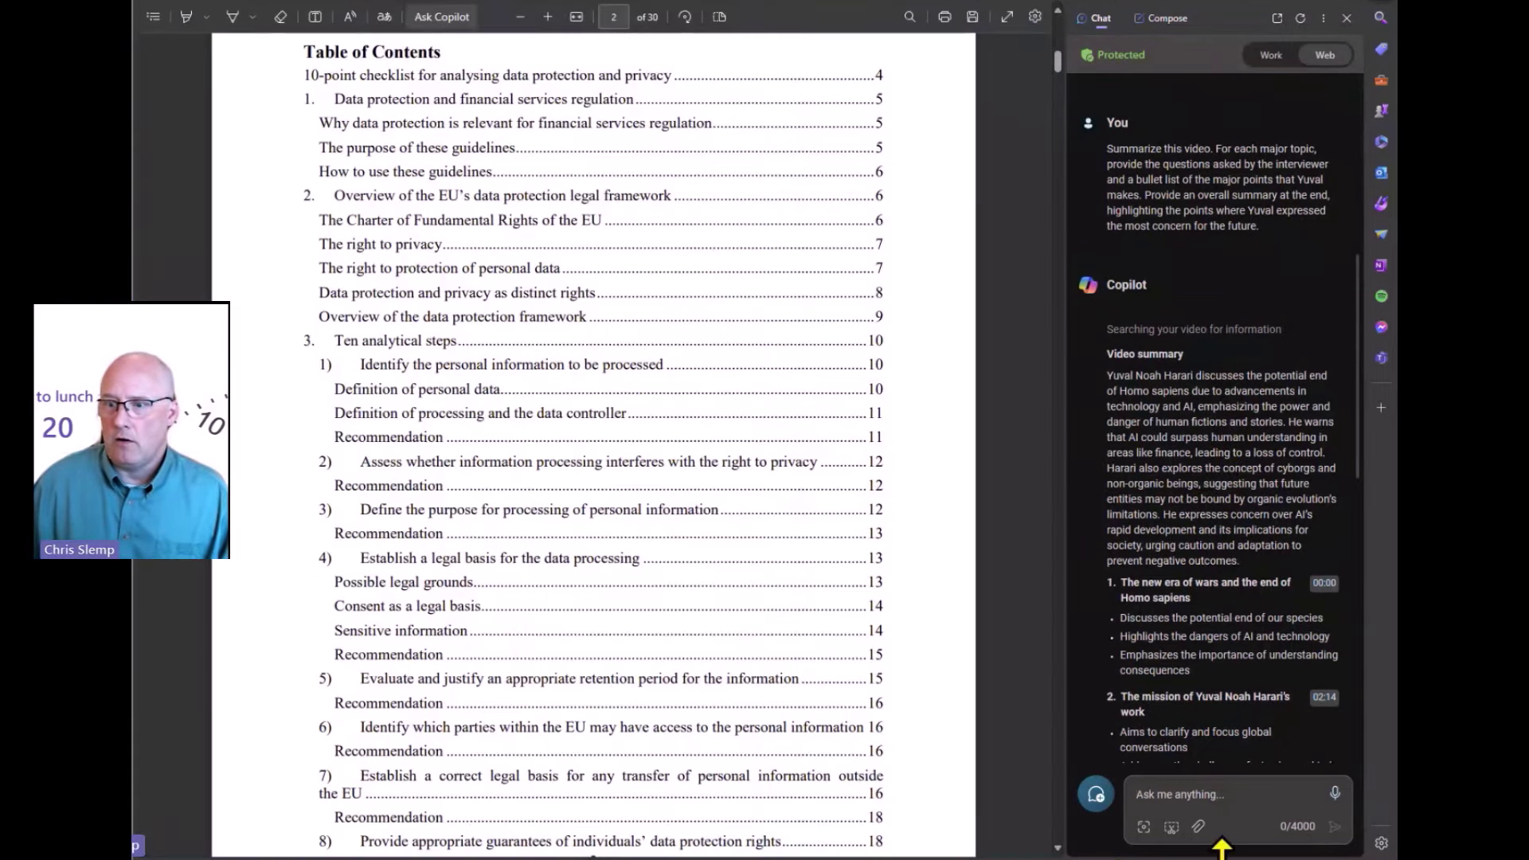
pyautogui.click(1095, 794)
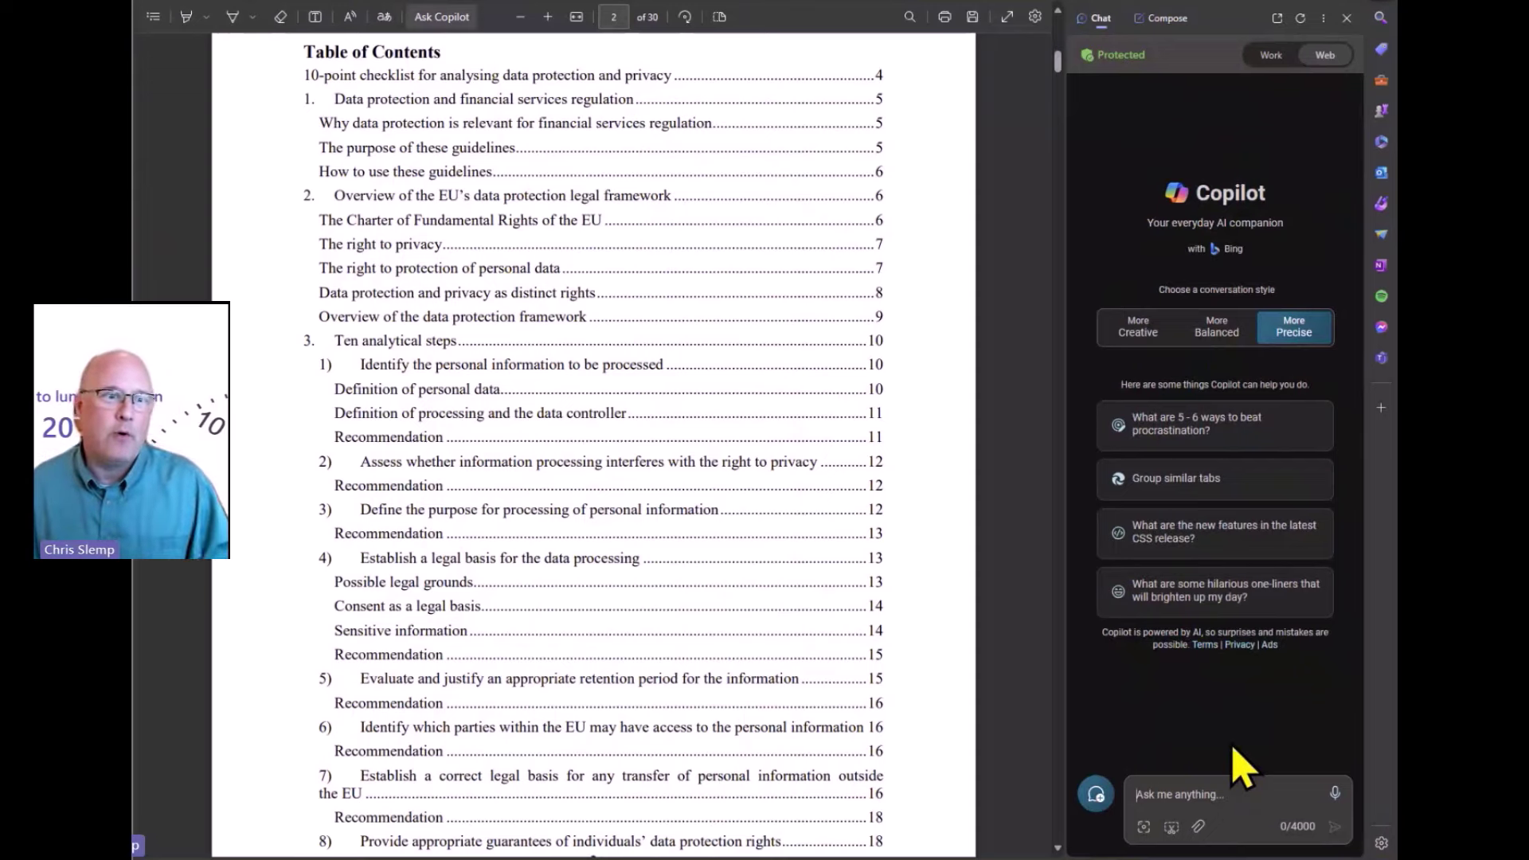
pyautogui.scroll(5, 768, 398)
pyautogui.scroll(5, 761, 403)
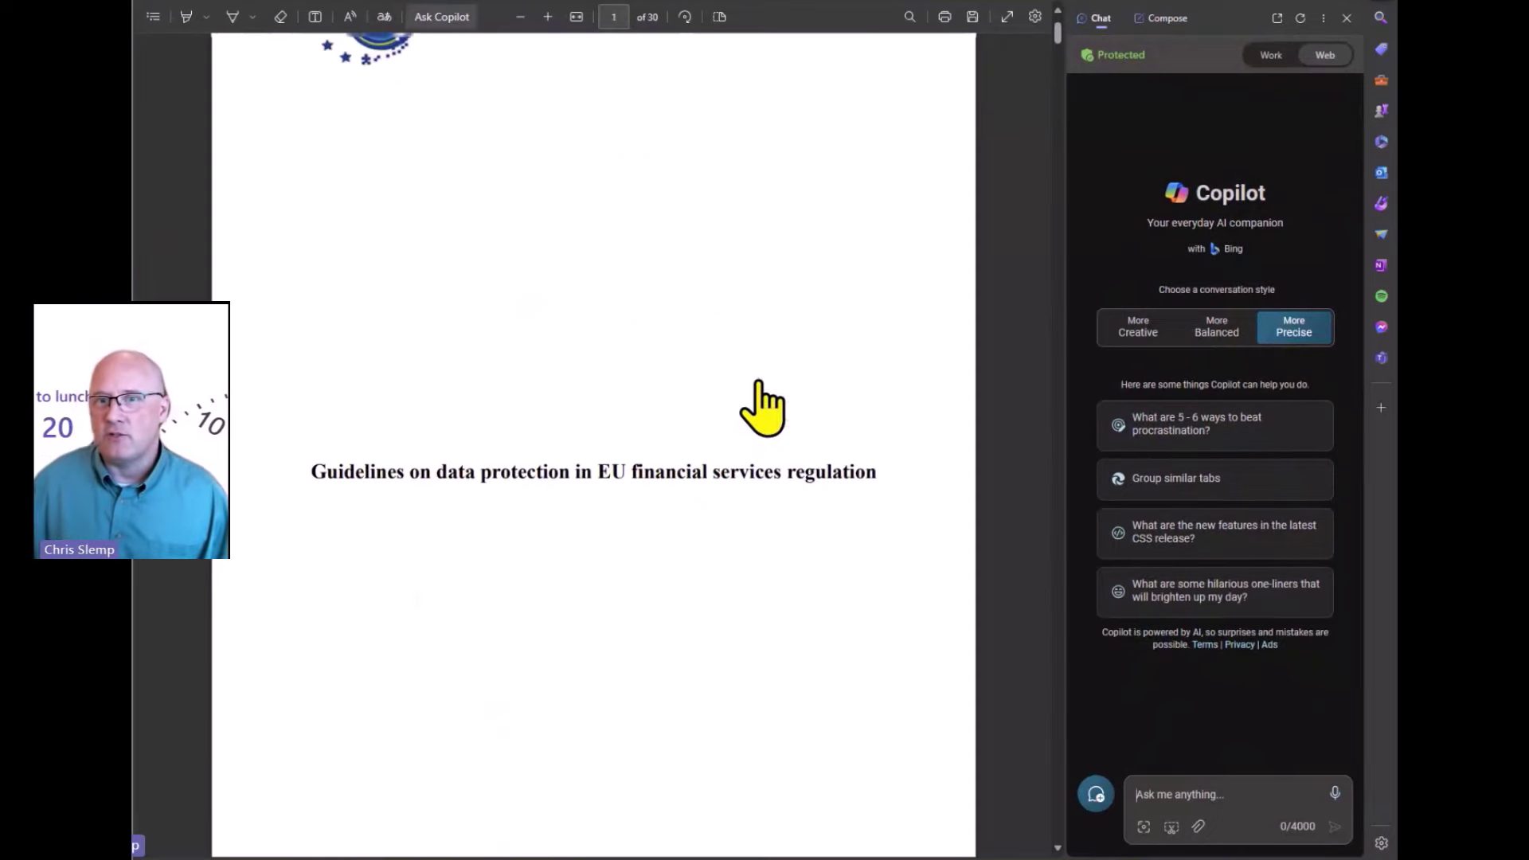
# - Skim the PDF's table of contents and paste the German page-referenced summary-table prompt
pyautogui.scroll(-1, 772, 408)
pyautogui.scroll(-5, 770, 408)
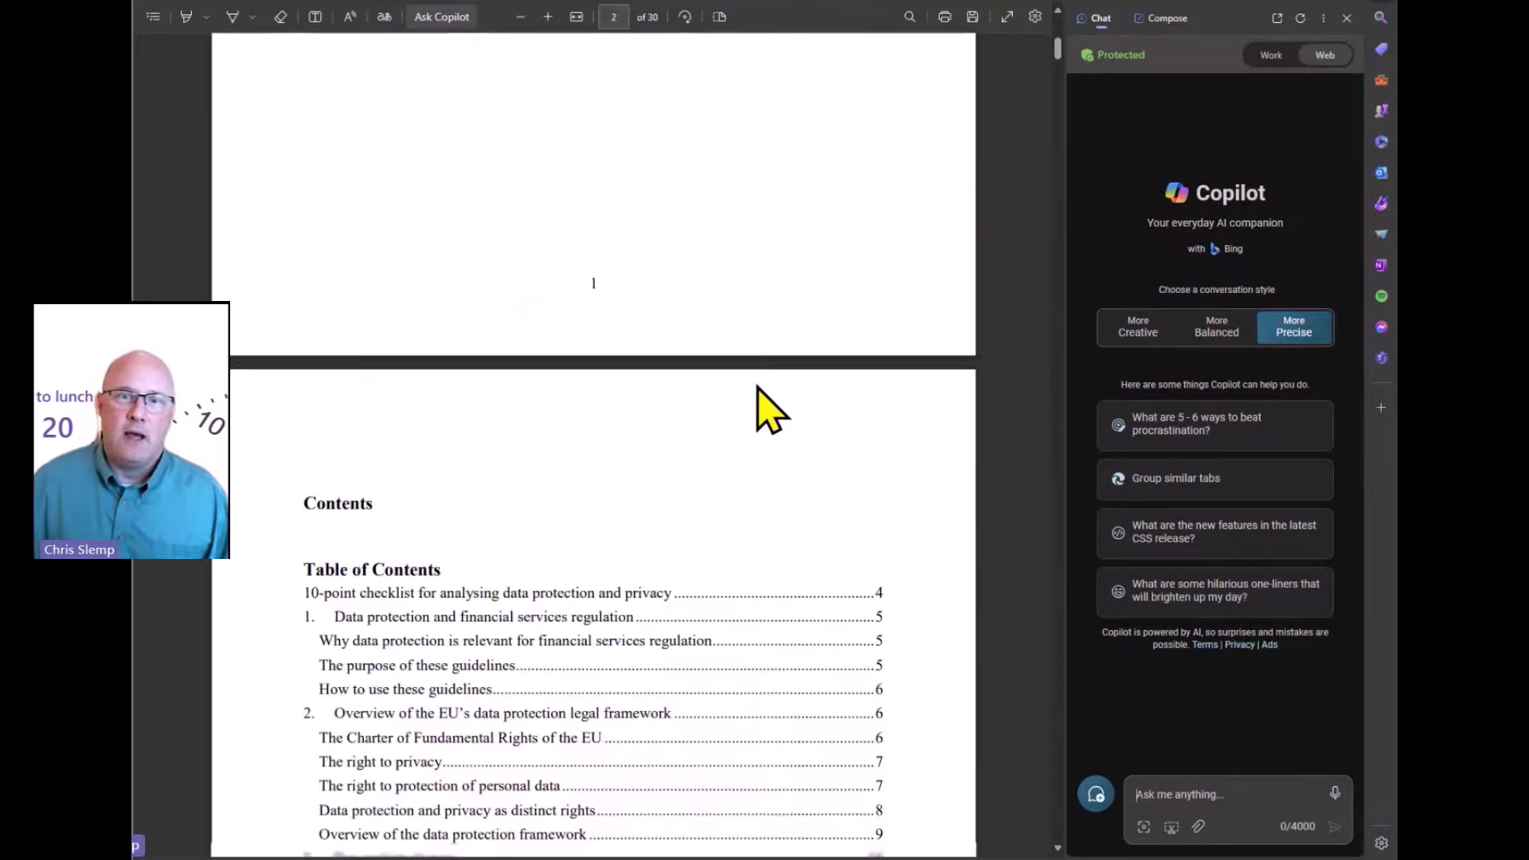
pyautogui.scroll(-1, 769, 409)
pyautogui.scroll(-2, 768, 410)
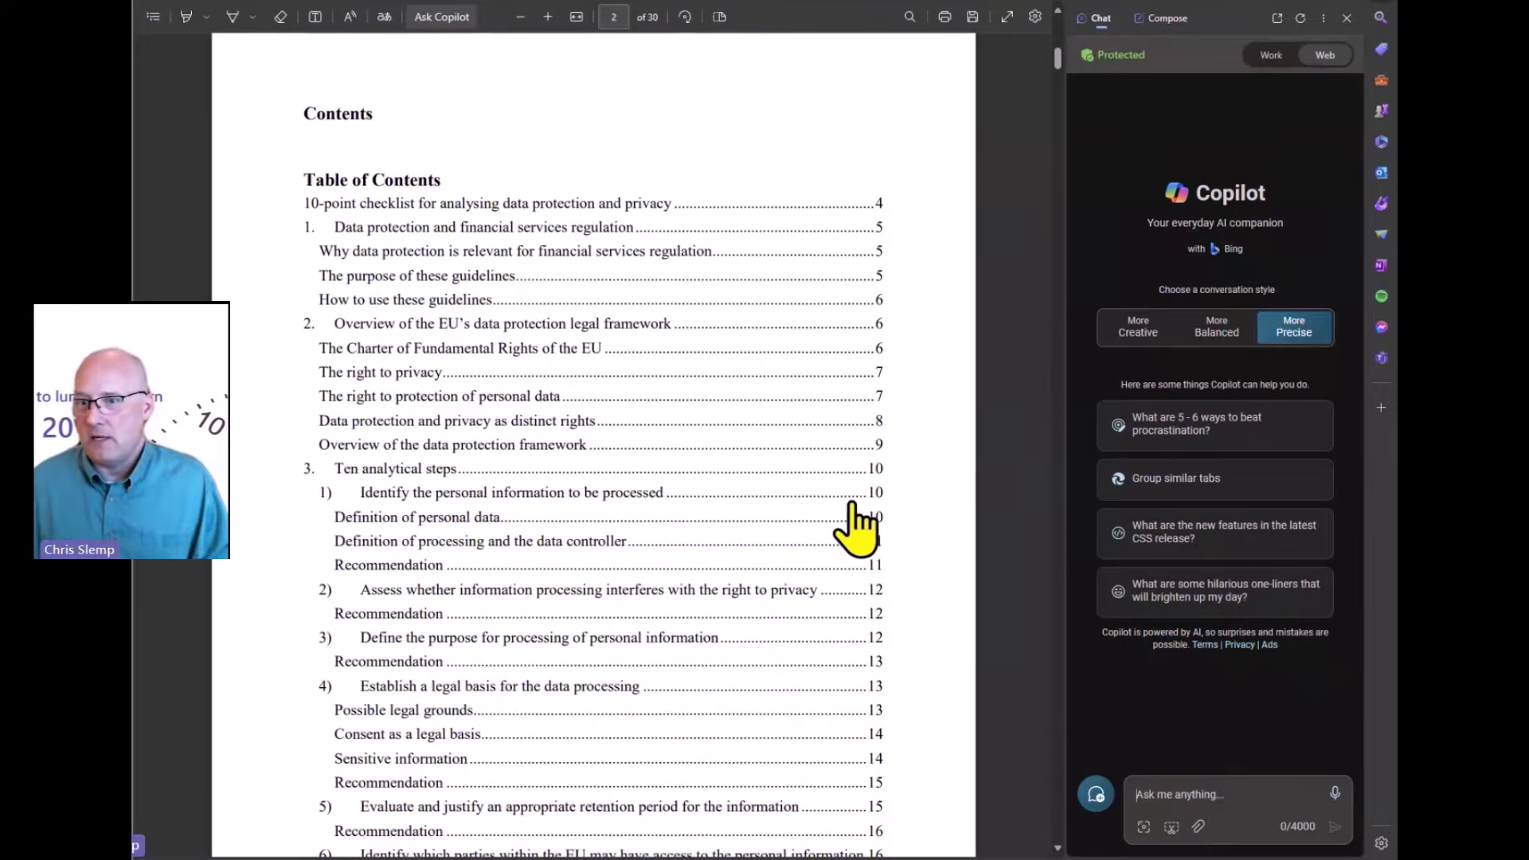
pyautogui.scroll(-5, 884, 527)
pyautogui.scroll(-1, 912, 598)
pyautogui.scroll(-3, 913, 597)
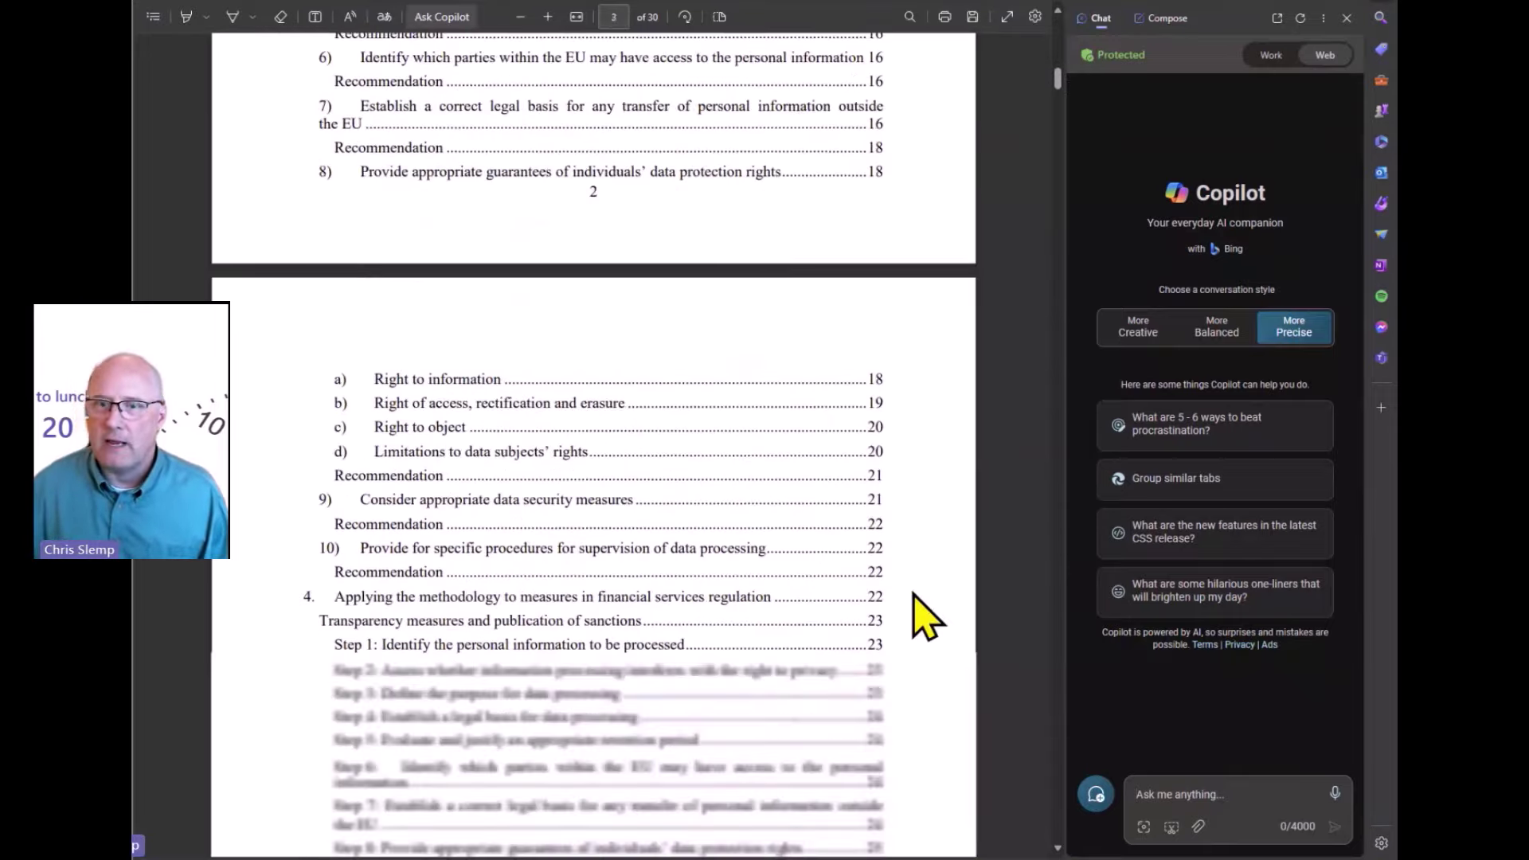
pyautogui.scroll(1, 912, 598)
pyautogui.scroll(10, 914, 595)
pyautogui.scroll(-1, 913, 594)
pyautogui.scroll(-2, 912, 595)
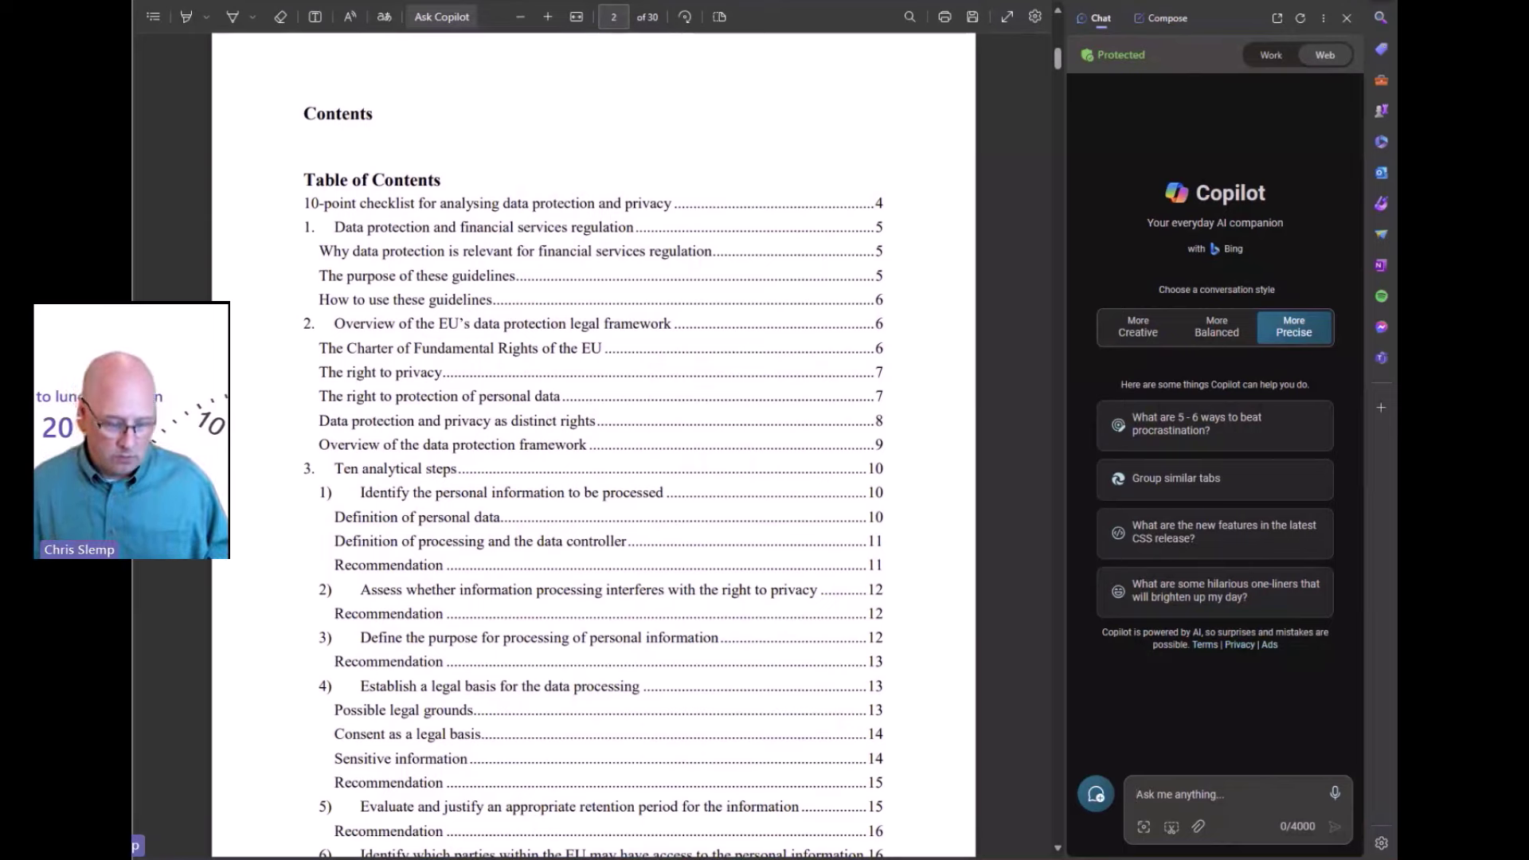
pyautogui.click(1218, 784)
pyautogui.hotkey('ctrl', 'v')
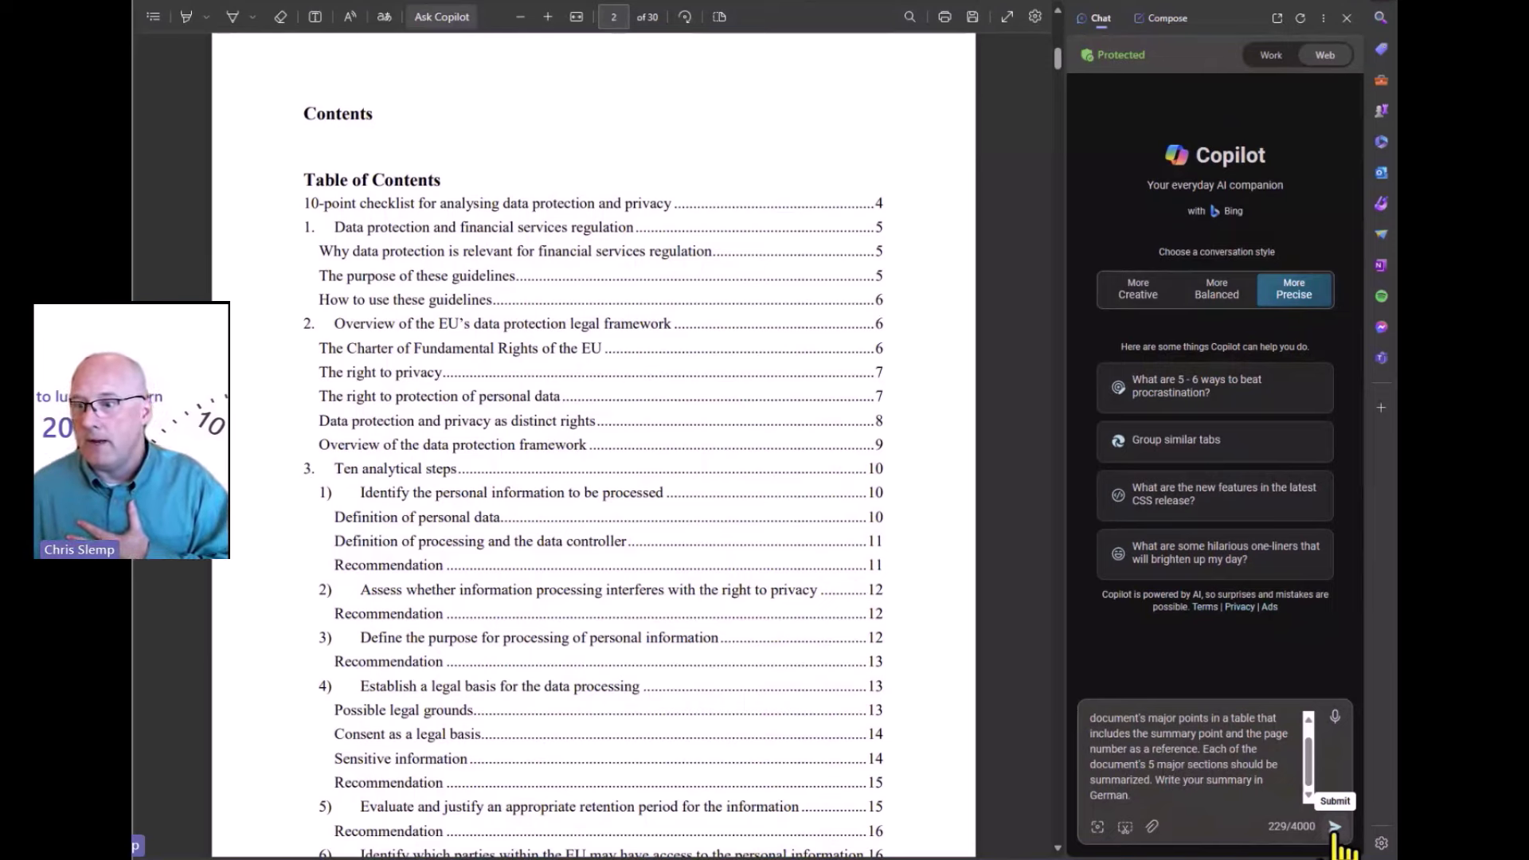
# - Send the German summary-table request for the data protection PDF
pyautogui.click(1335, 828)
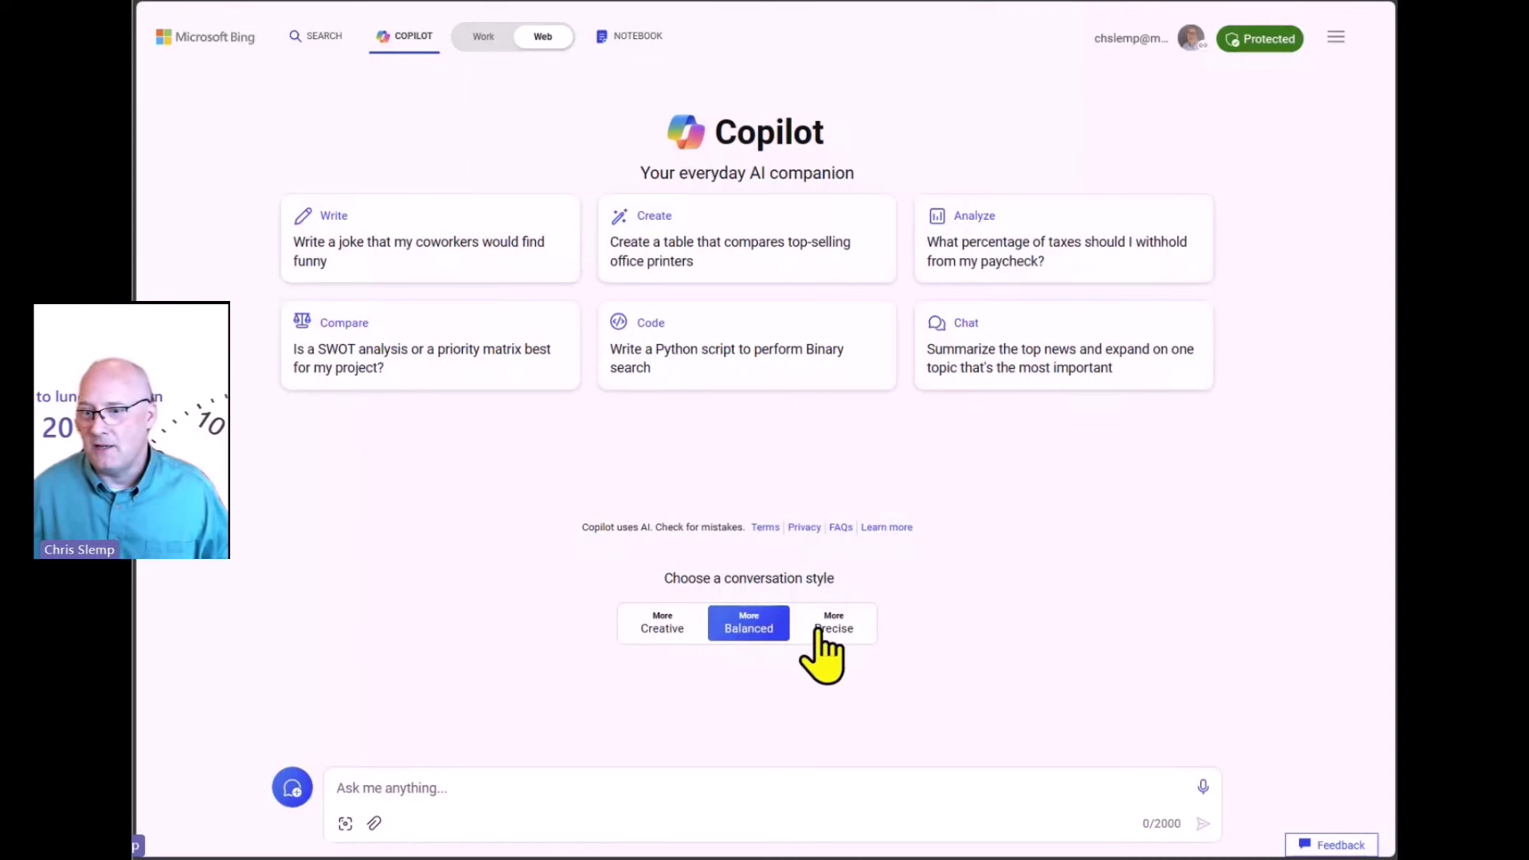
# - Set the style to Precise and paste the prompt converting everyone's availability to PST
pyautogui.click(845, 621)
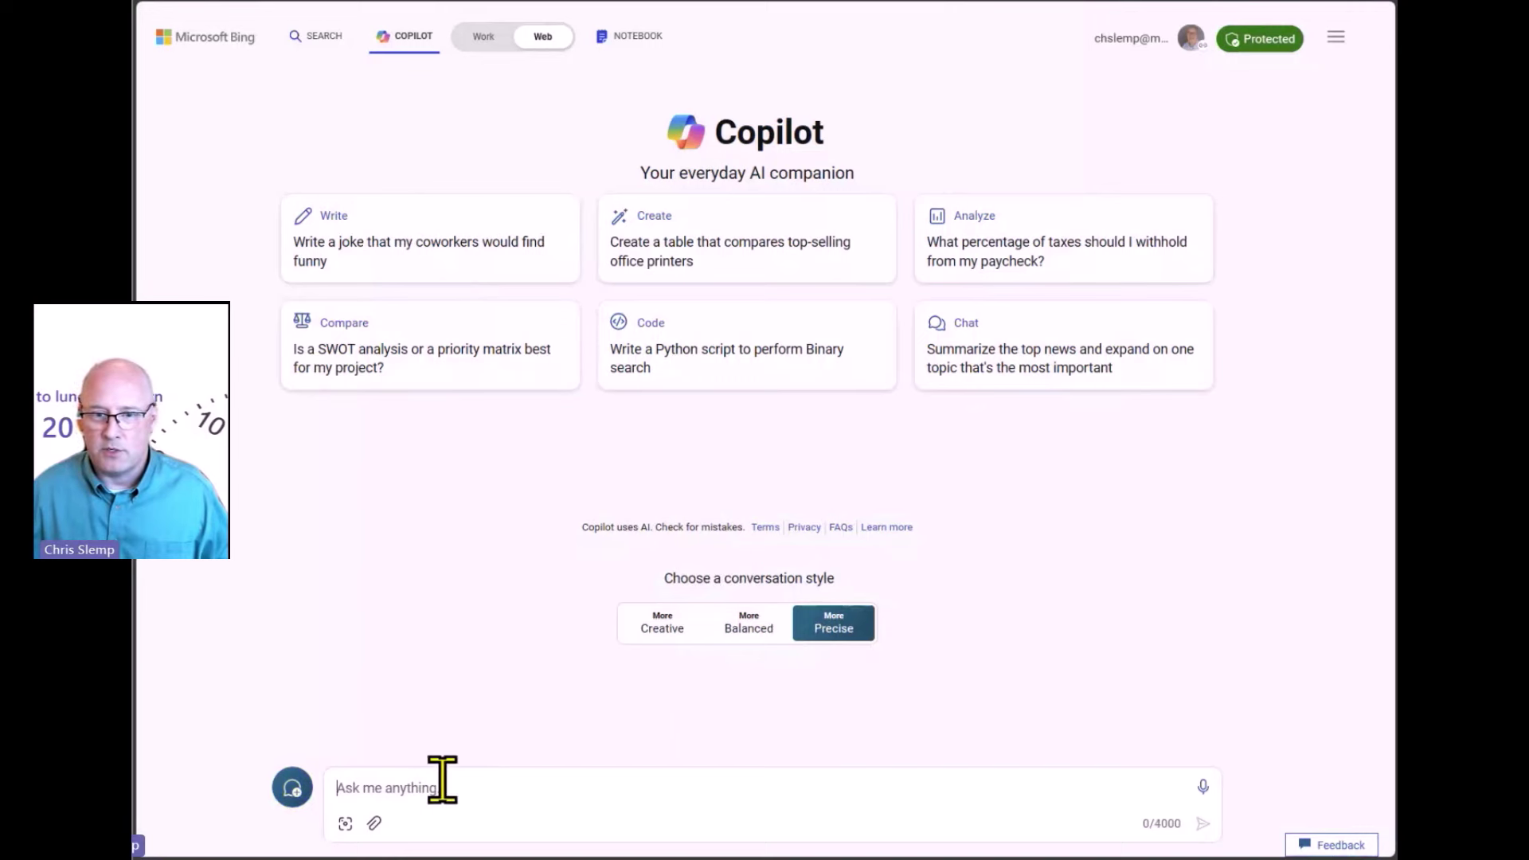
pyautogui.hotkey('ctrl', 'v')
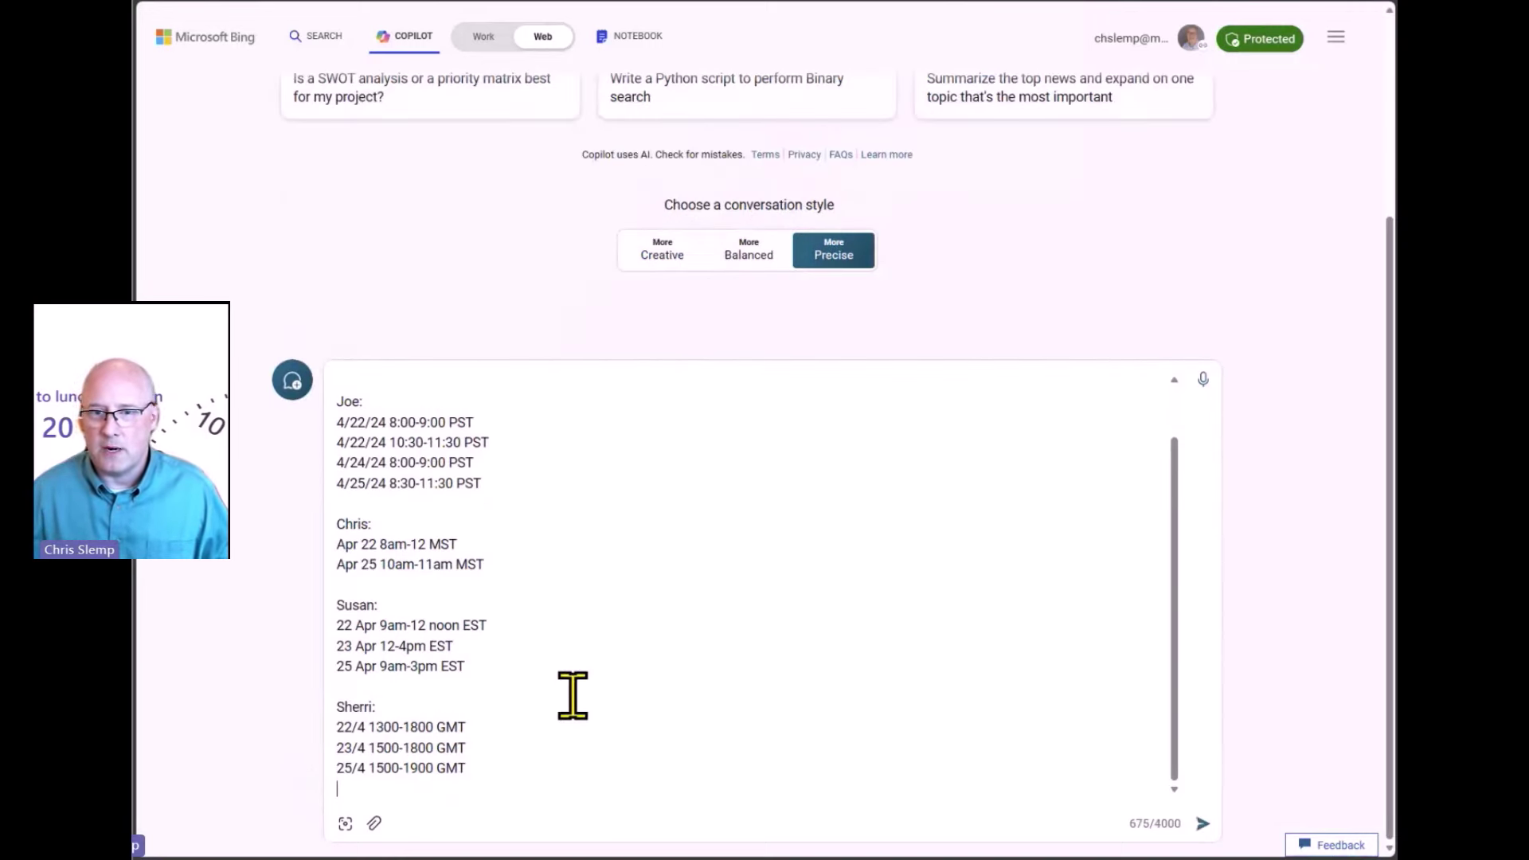
pyautogui.scroll(2, 477, 692)
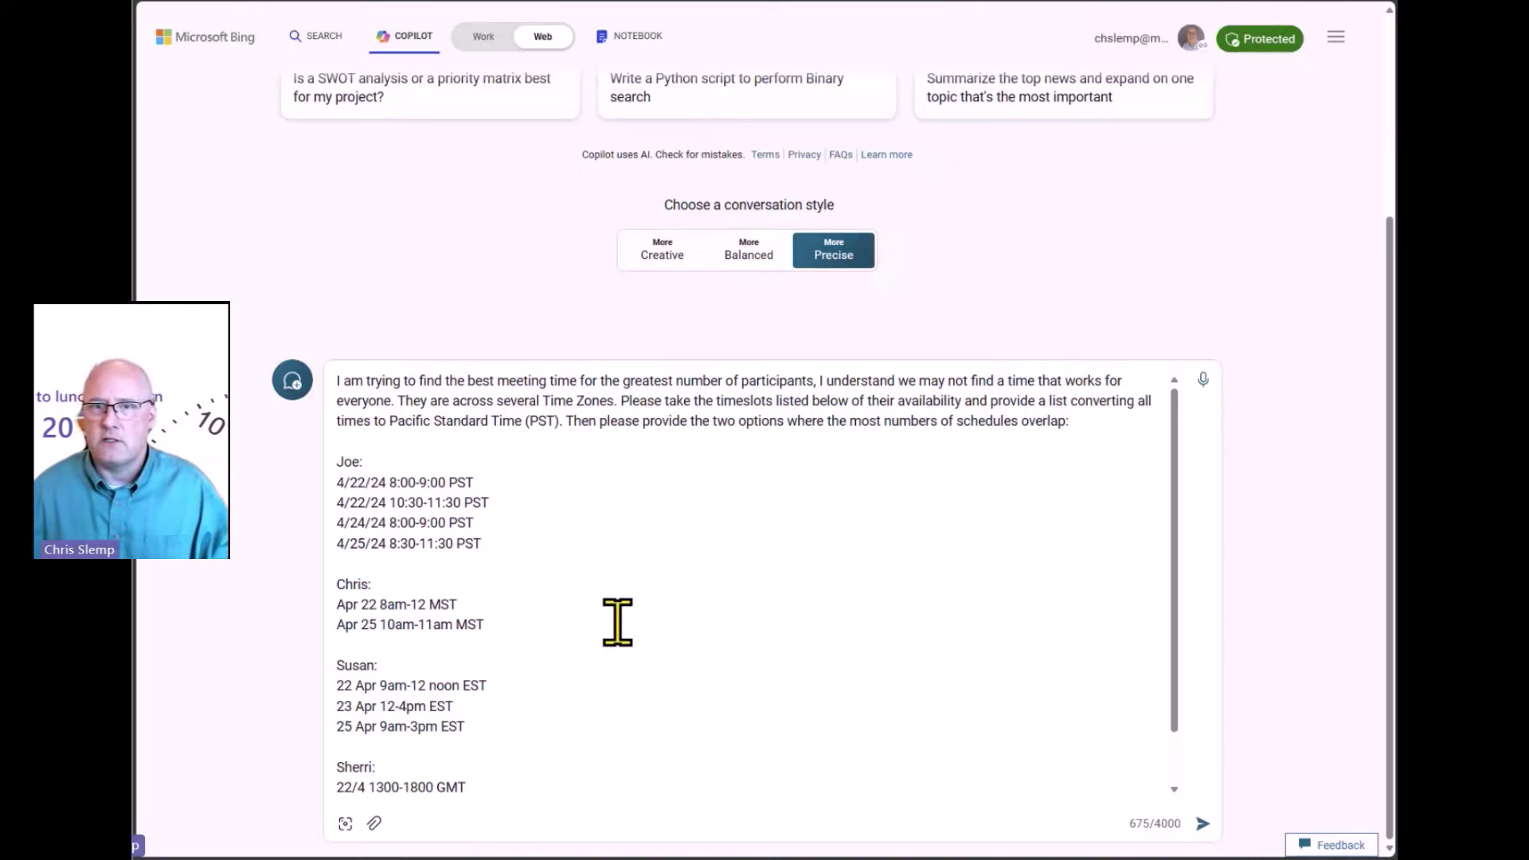
pyautogui.scroll(-3, 618, 622)
pyautogui.scroll(3, 618, 622)
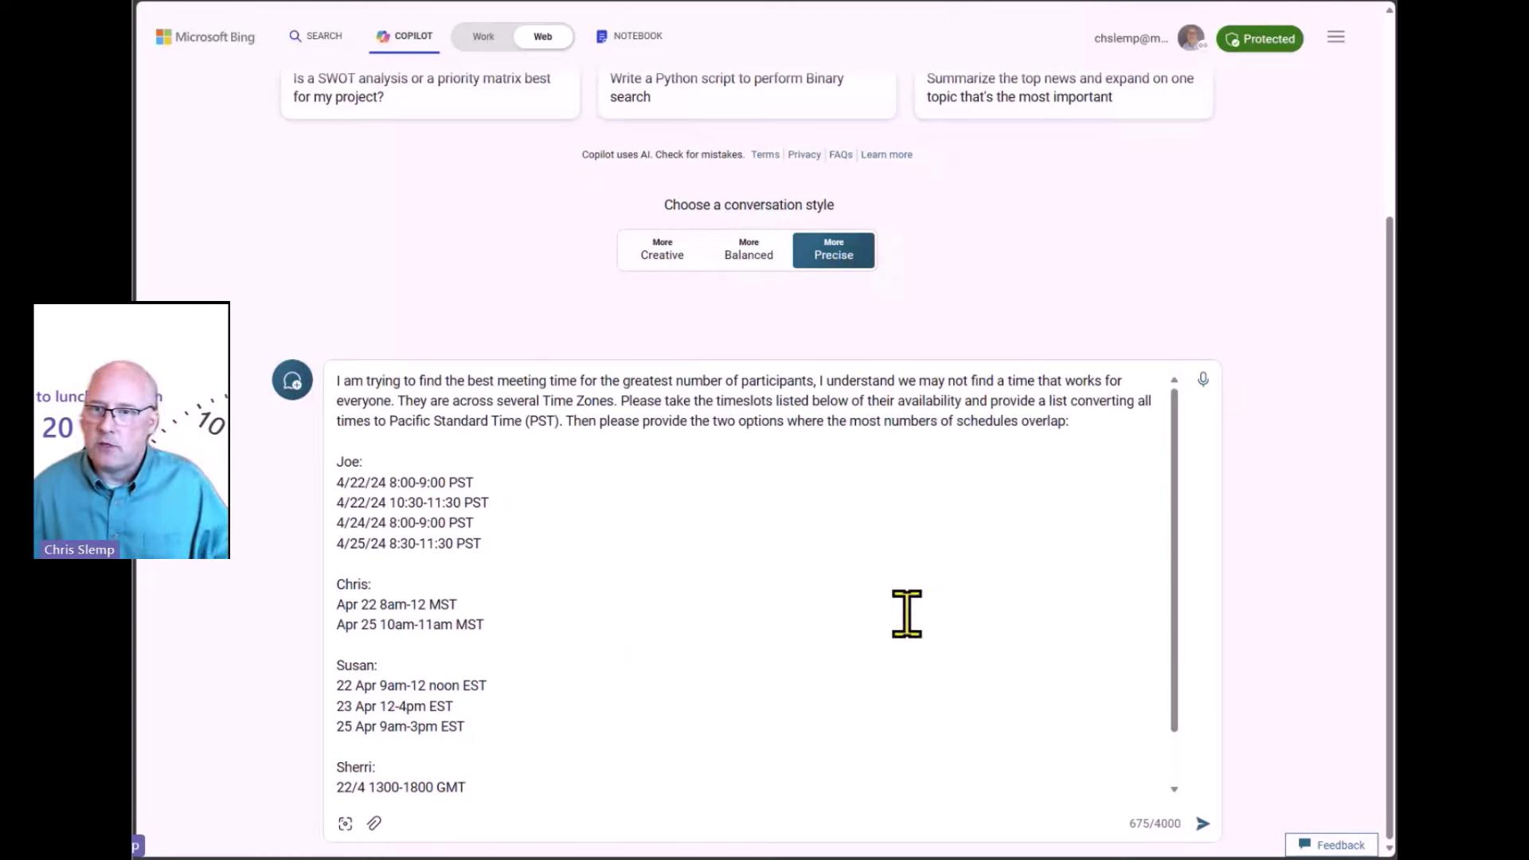
# - Send the scheduling request and review the PST times and the April 22 and April 25 overlaps
pyautogui.click(1202, 823)
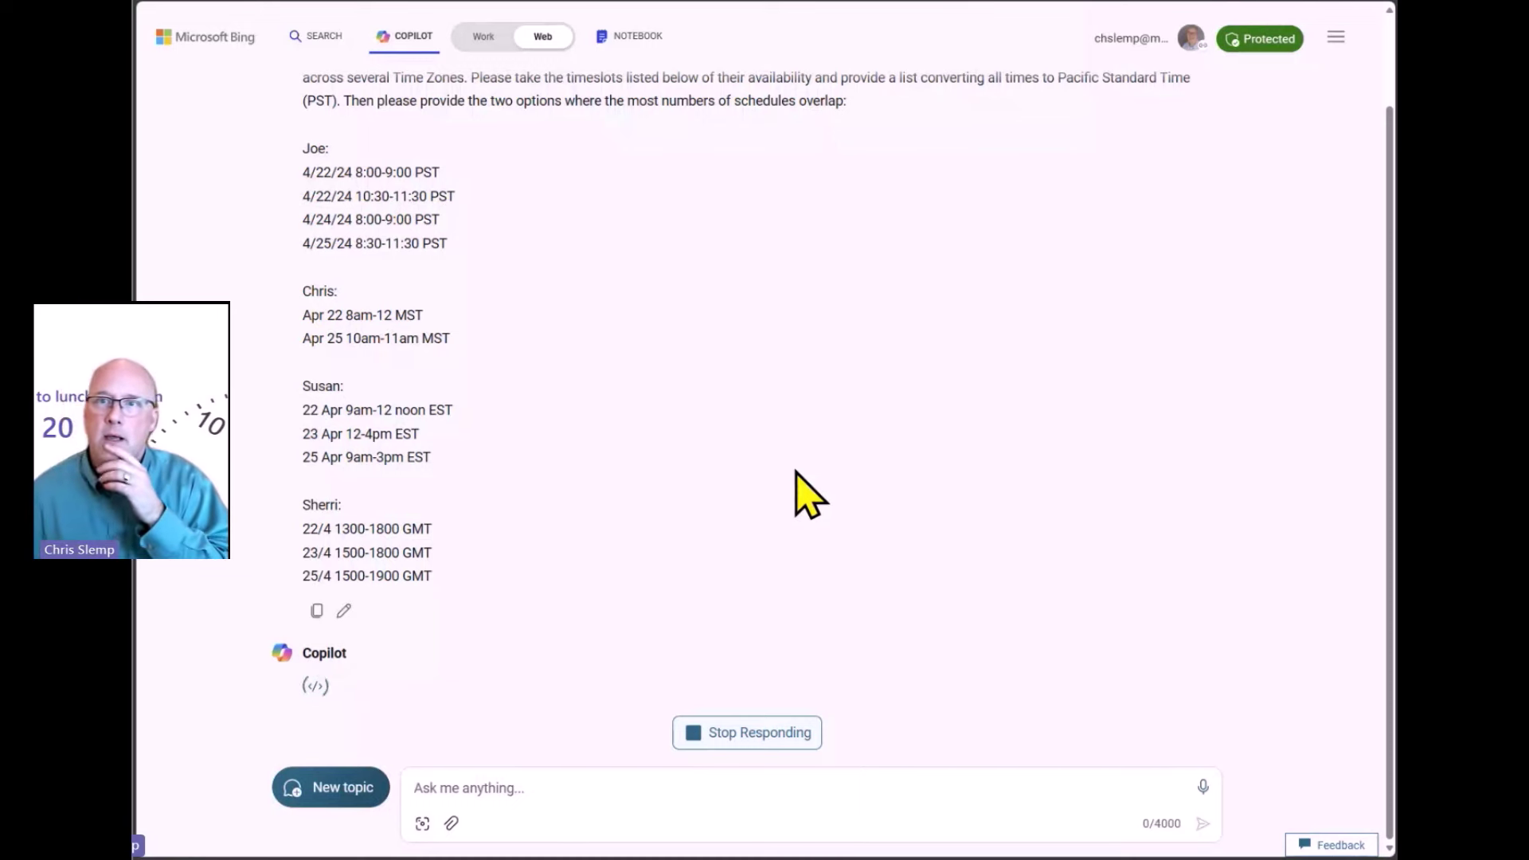
pyautogui.scroll(1, 677, 263)
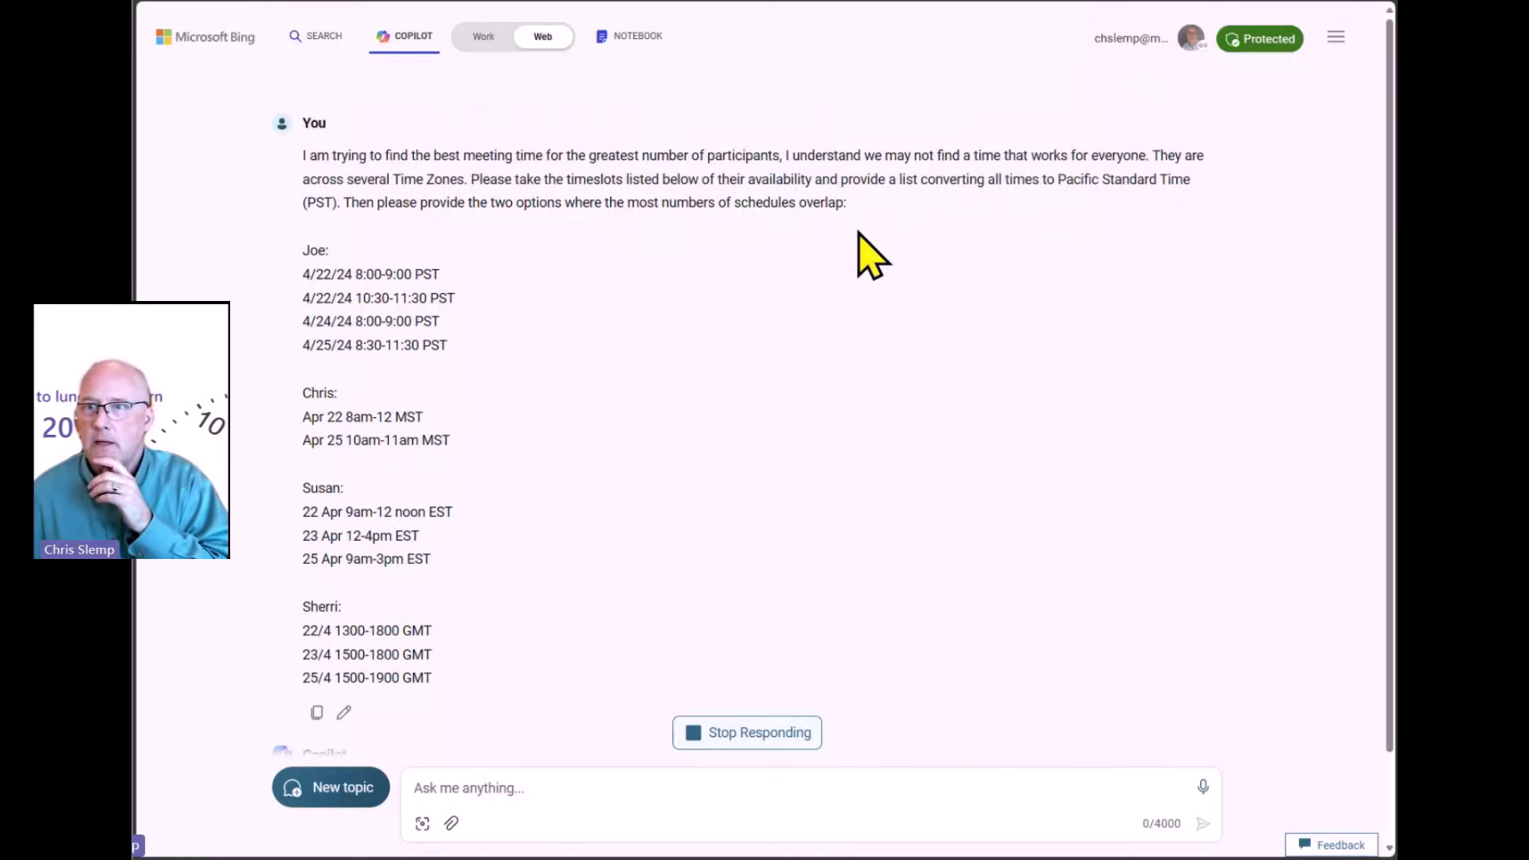
pyautogui.scroll(-1, 916, 421)
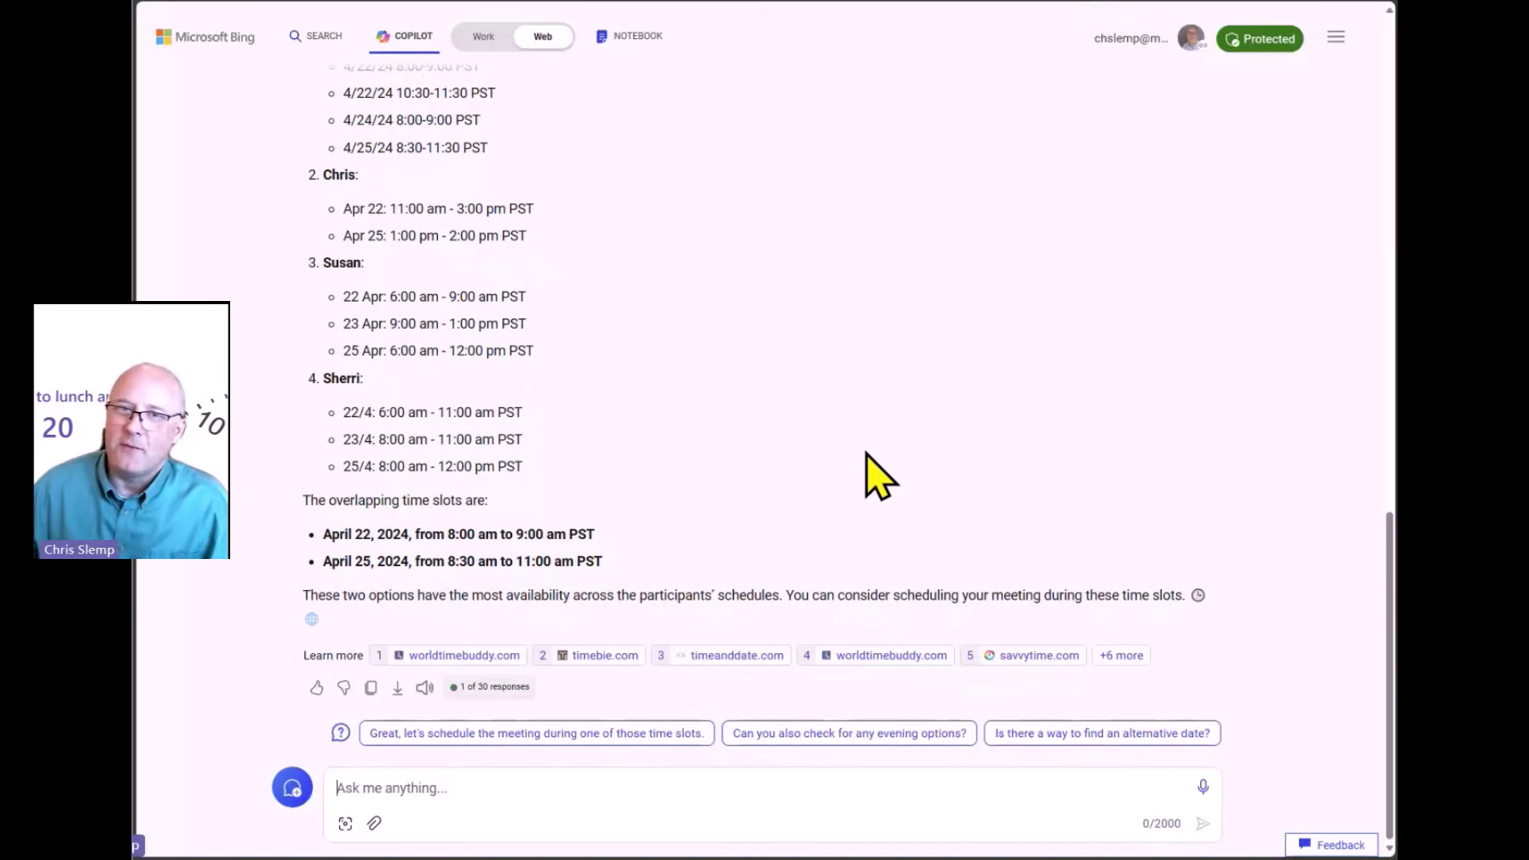
pyautogui.scroll(2, 866, 454)
pyautogui.scroll(1, 867, 454)
pyautogui.scroll(-3, 866, 454)
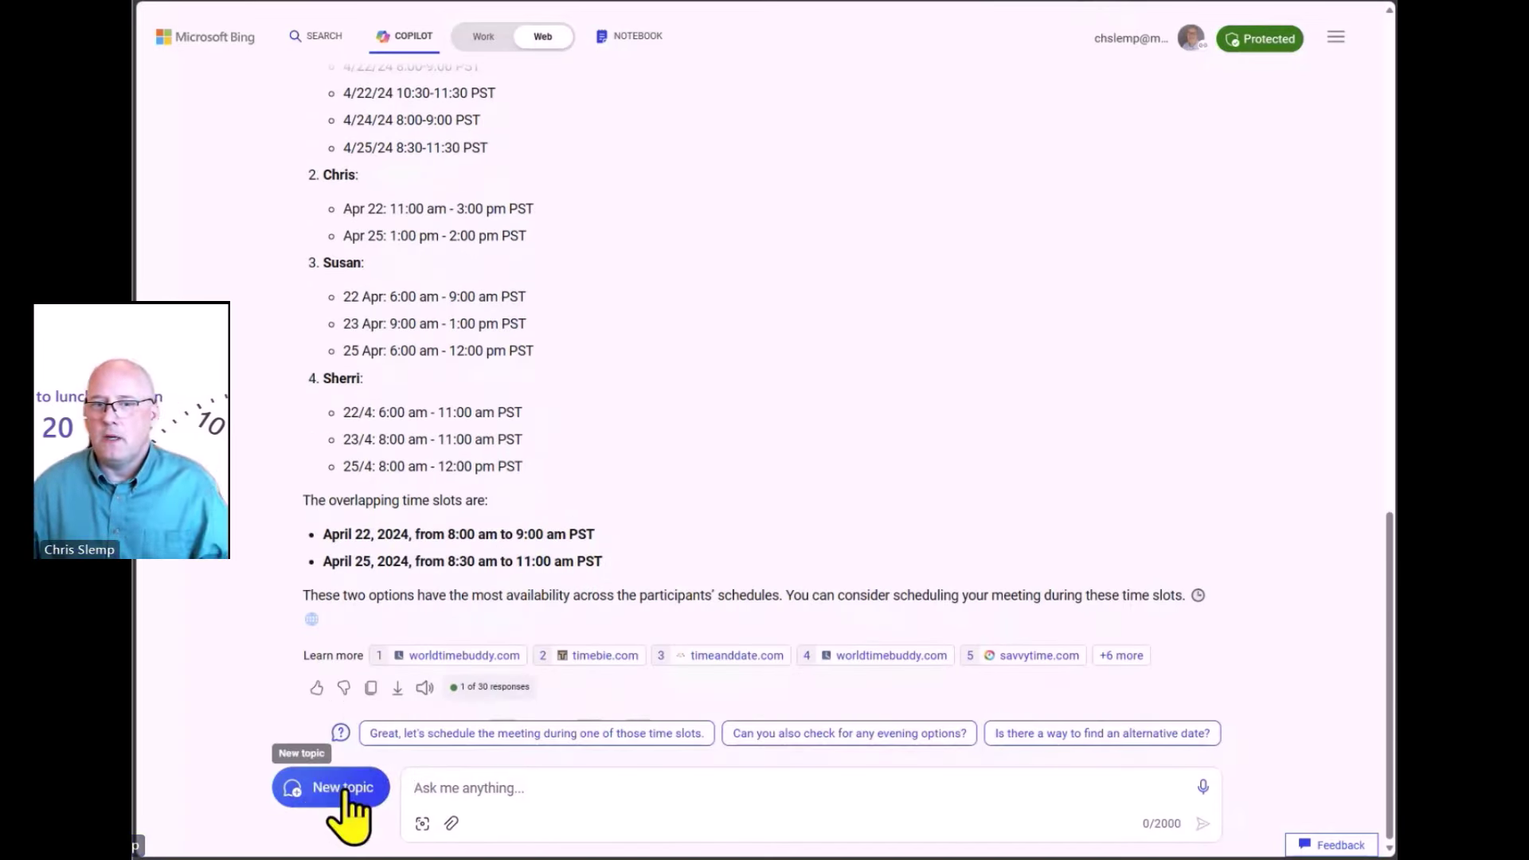
# - Clear the chat with a new topic and set the conversation style to Precise
pyautogui.click(339, 804)
pyautogui.click(826, 597)
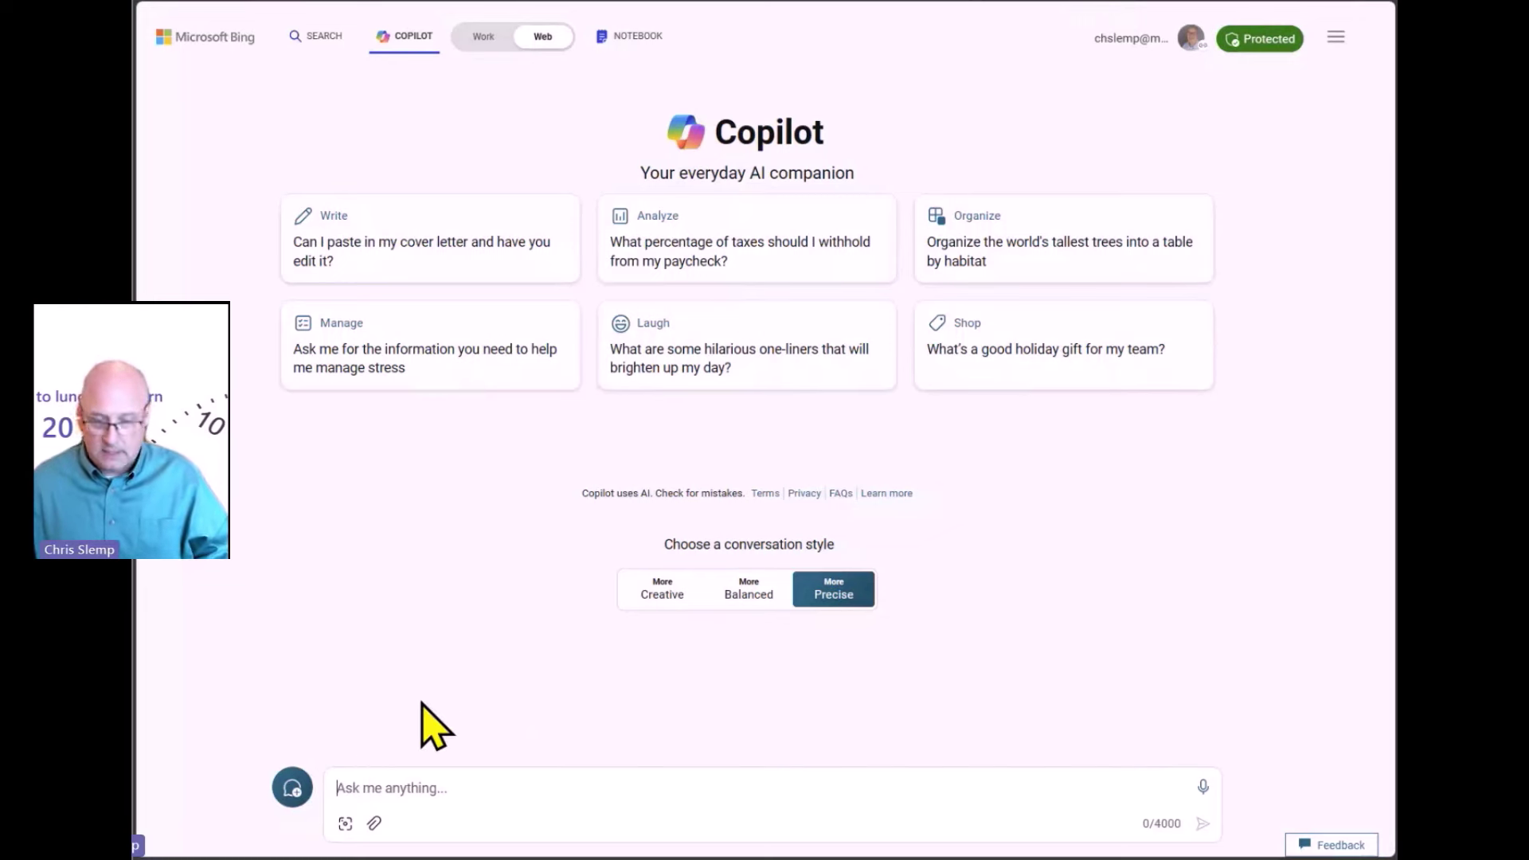
# - Paste the SBAR handover prompt with patient notes, highlight its opening instruction, and send it
pyautogui.write("Create a handover report using the SBAR method based on the following notes: Patient: John Smith Age: 67 Sex: Male Do not resuscitate Has a history of COPD and Pneumonia Admitted yesterday with shortness of breath and a fever He's on IV antibiotics, steroids, and nebulizers. A chest tube is in place for pleural effusion. He's on 2L of oxygen via nasal cannula. Vital signs: stable. No allergies, he is alert and oriented. Respiratory status improved slightly. Chest xray shows decreased infiltrates. Chest tube drainage is minimal and serous. Pain level is 3/10 and controlled with oral analgesics. He can produce expectorant and sputum when coughing and is eating and drinking. Recommend he continues current treatment and that we monitor vital, oxygen, chest tube output and pain level. Encourage deep breathing, coughing, and incentive spirometry. Educate patient on discharge instructions and follow-up care.")
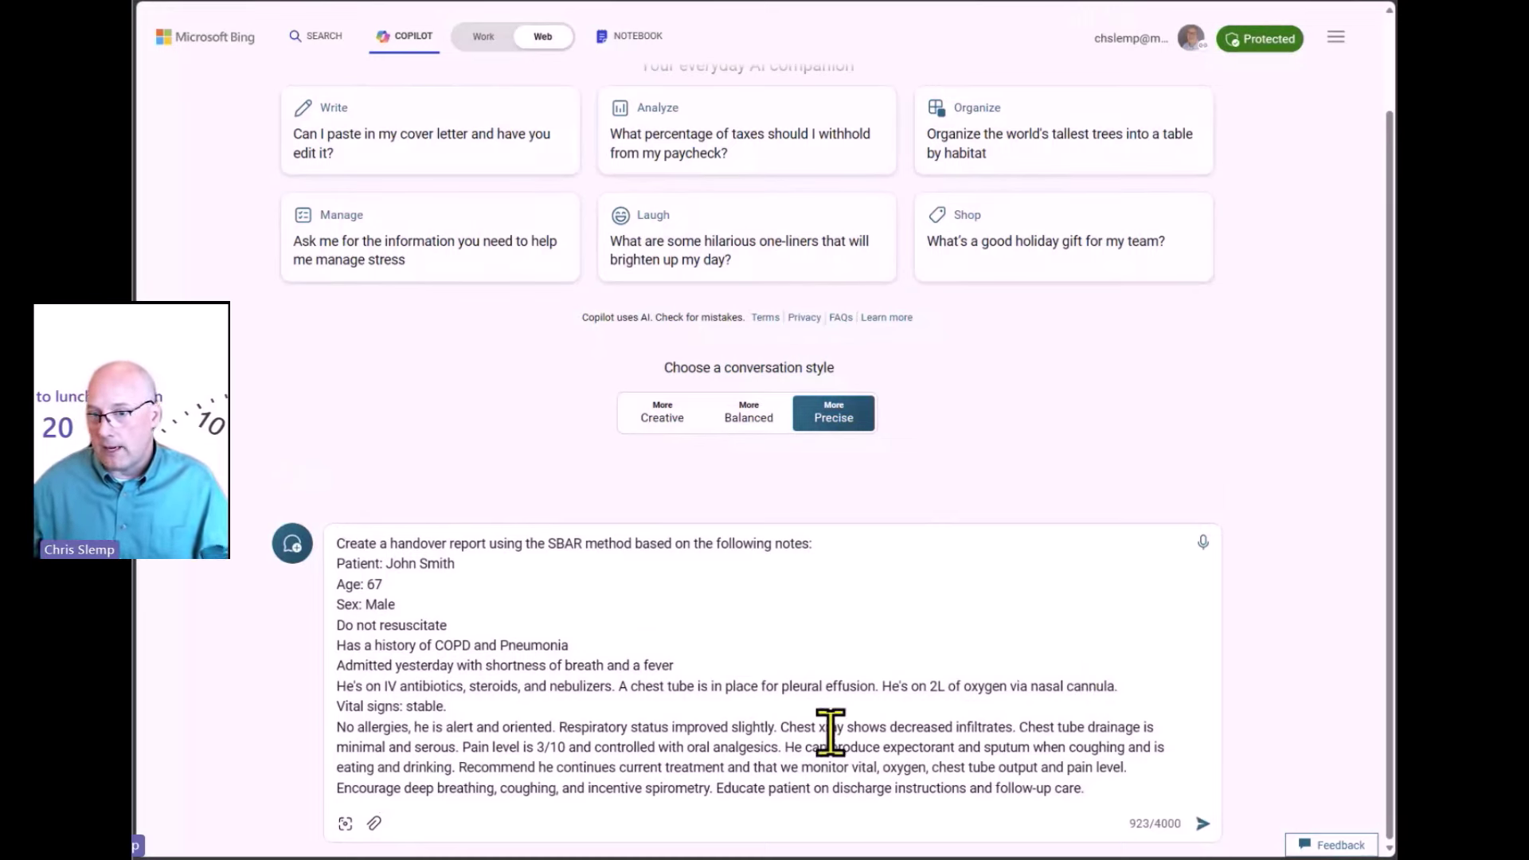
pyautogui.moveTo(344, 543); pyautogui.dragTo(644, 546)
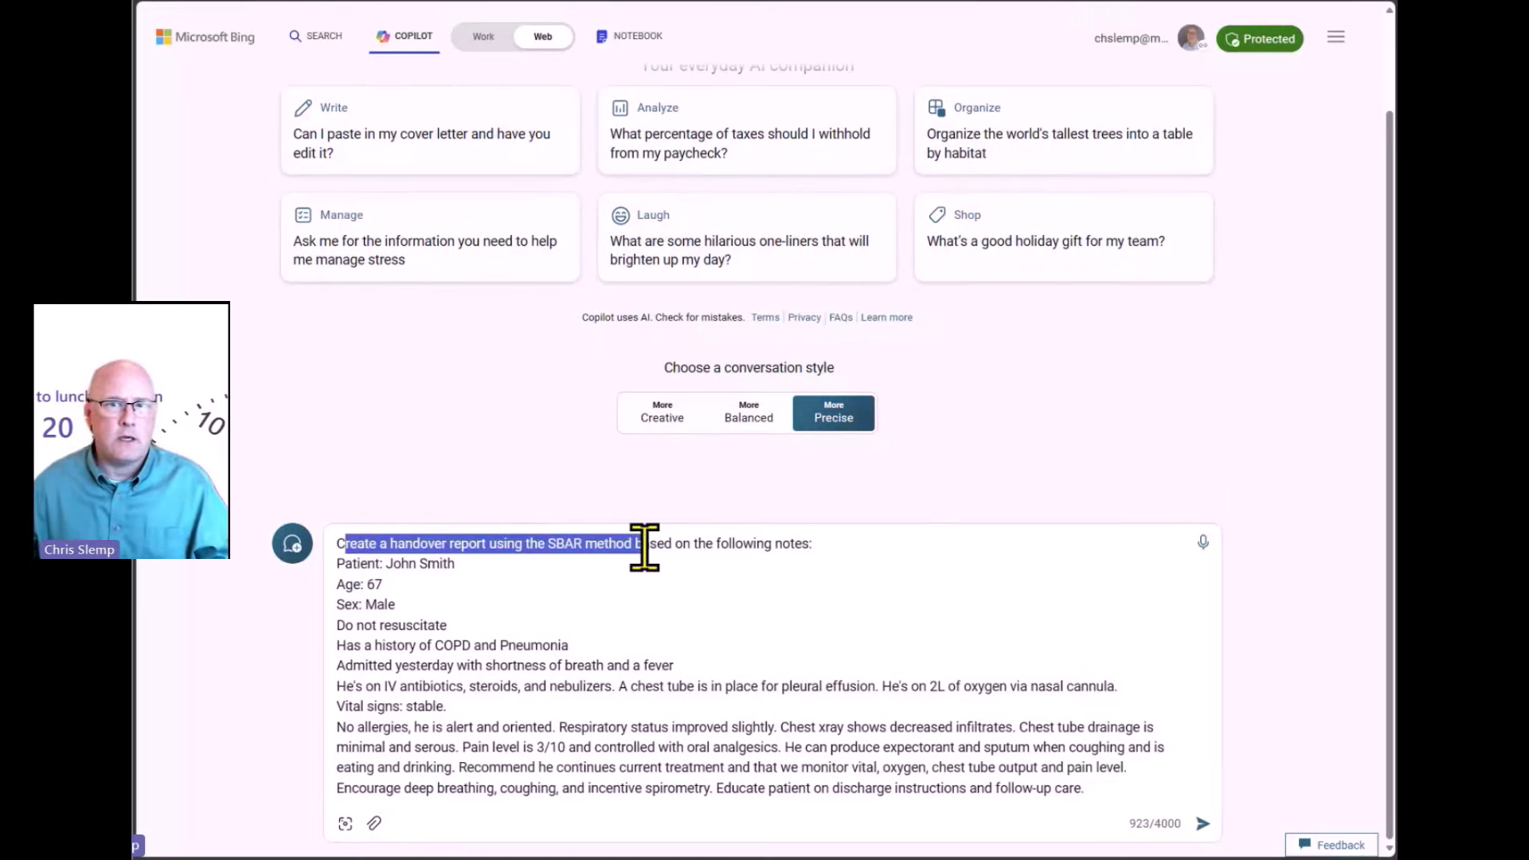
pyautogui.click(644, 546)
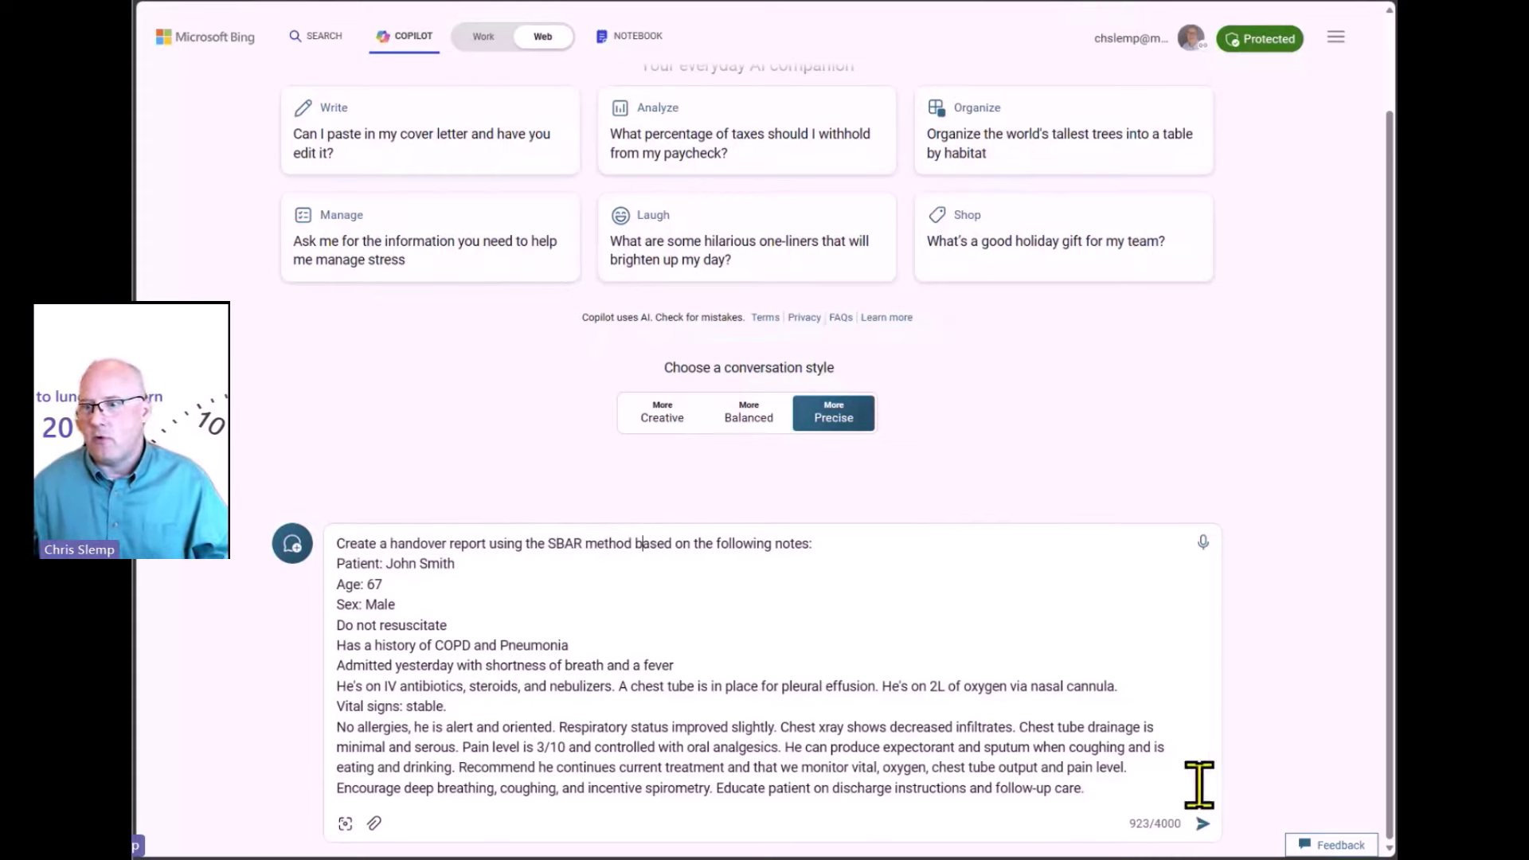
pyautogui.click(1203, 823)
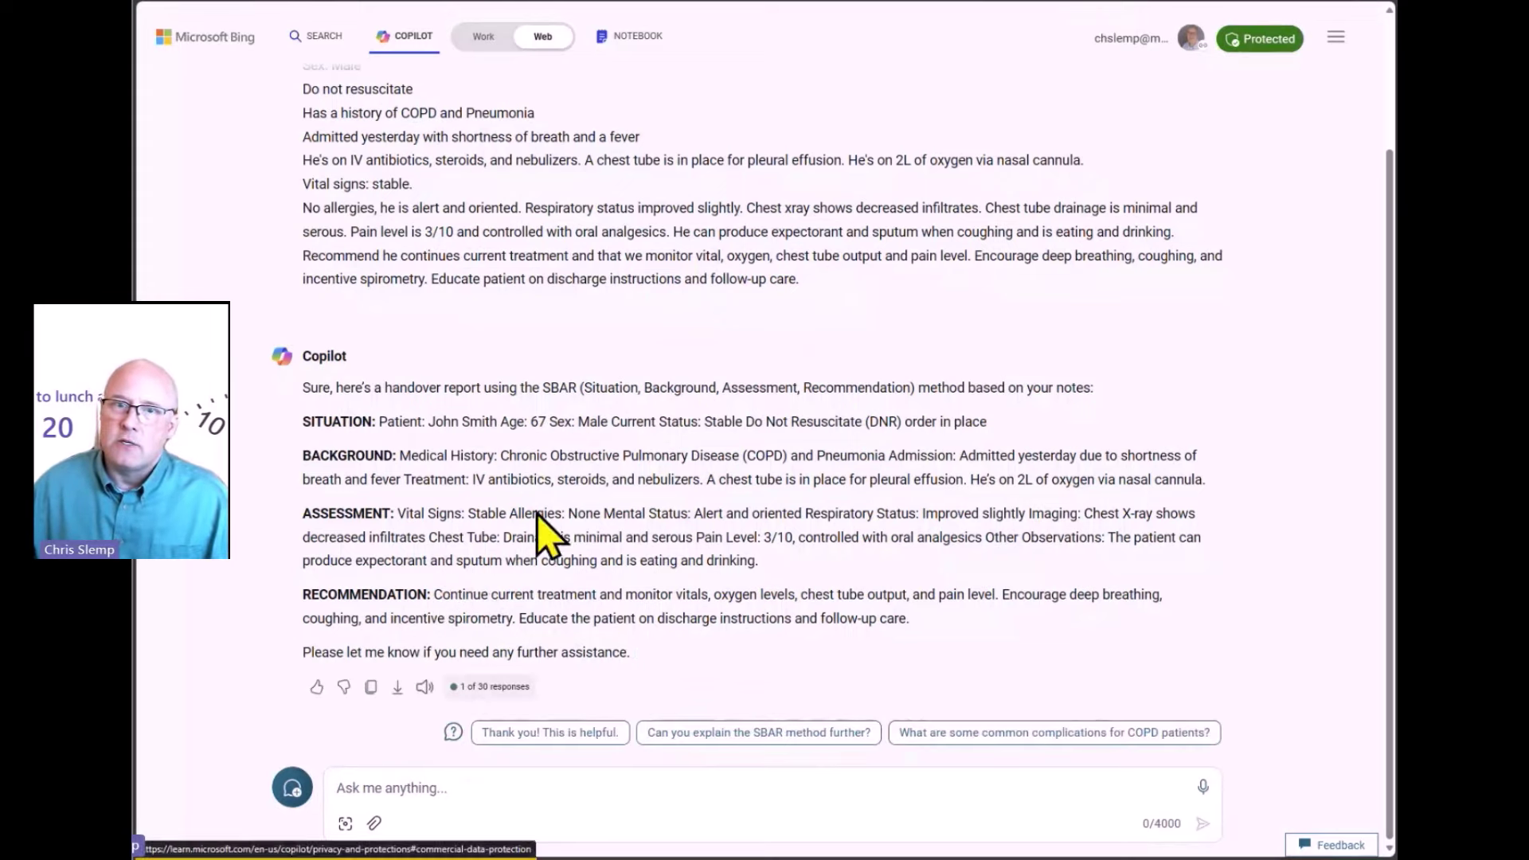
# - Copy the SBAR handover report to the clipboard and begin a new topic
pyautogui.click(371, 686)
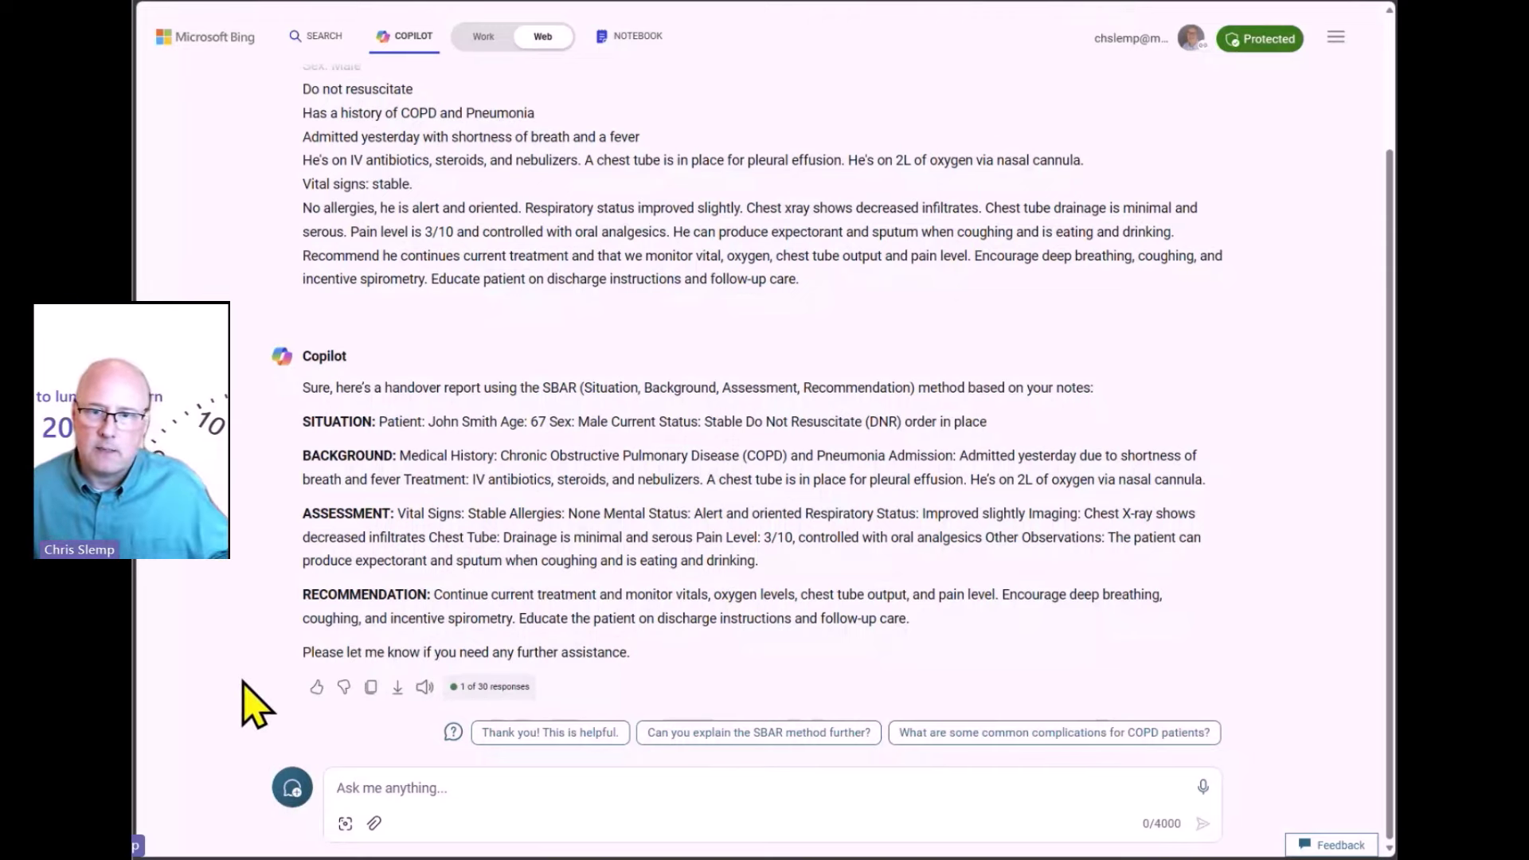
pyautogui.click(316, 790)
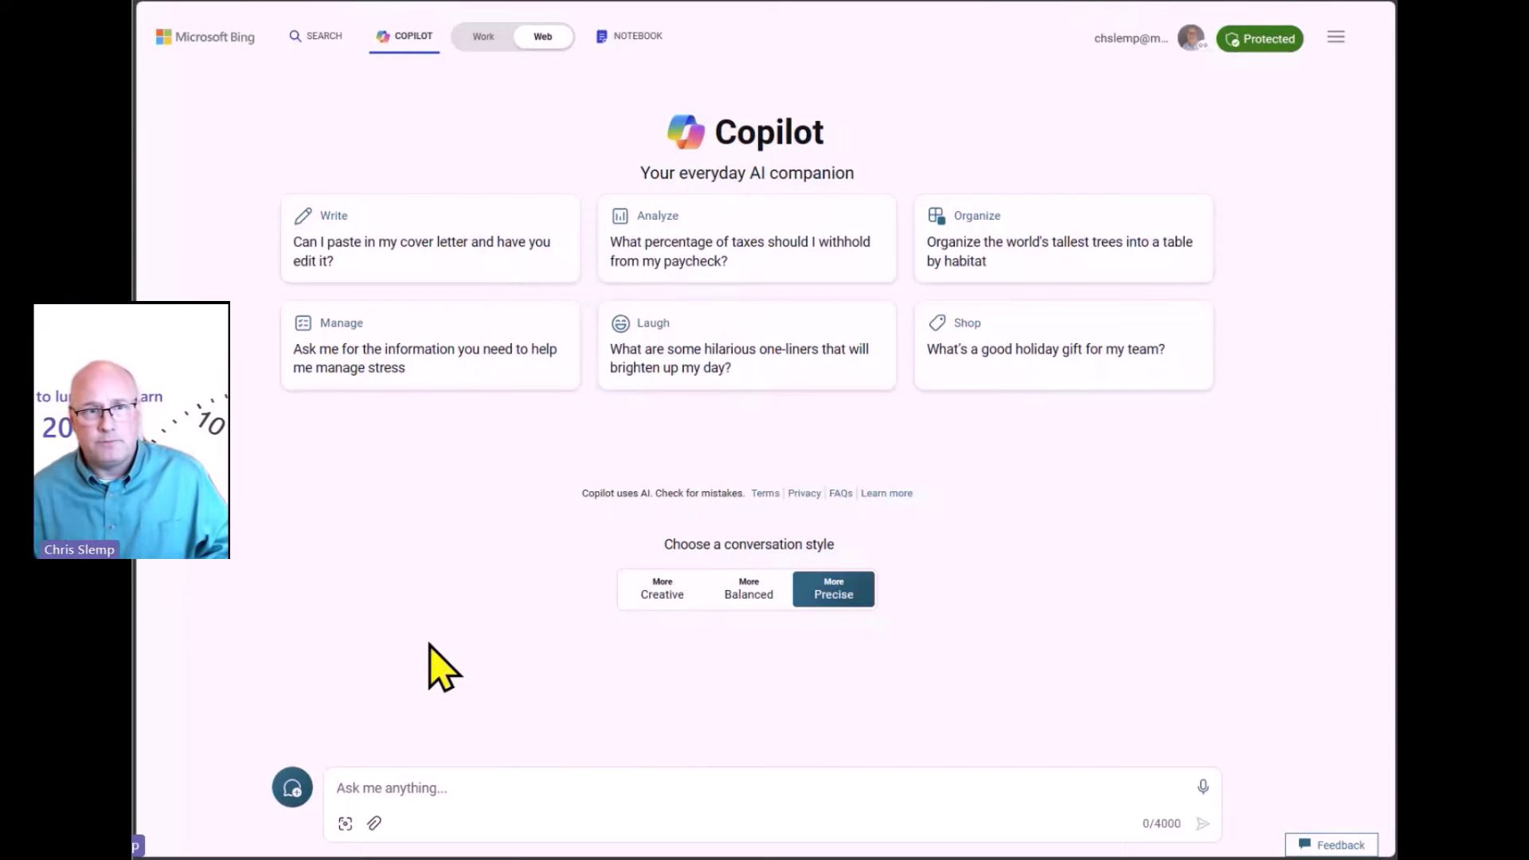
pyautogui.hotkey('ctrl', 'v')
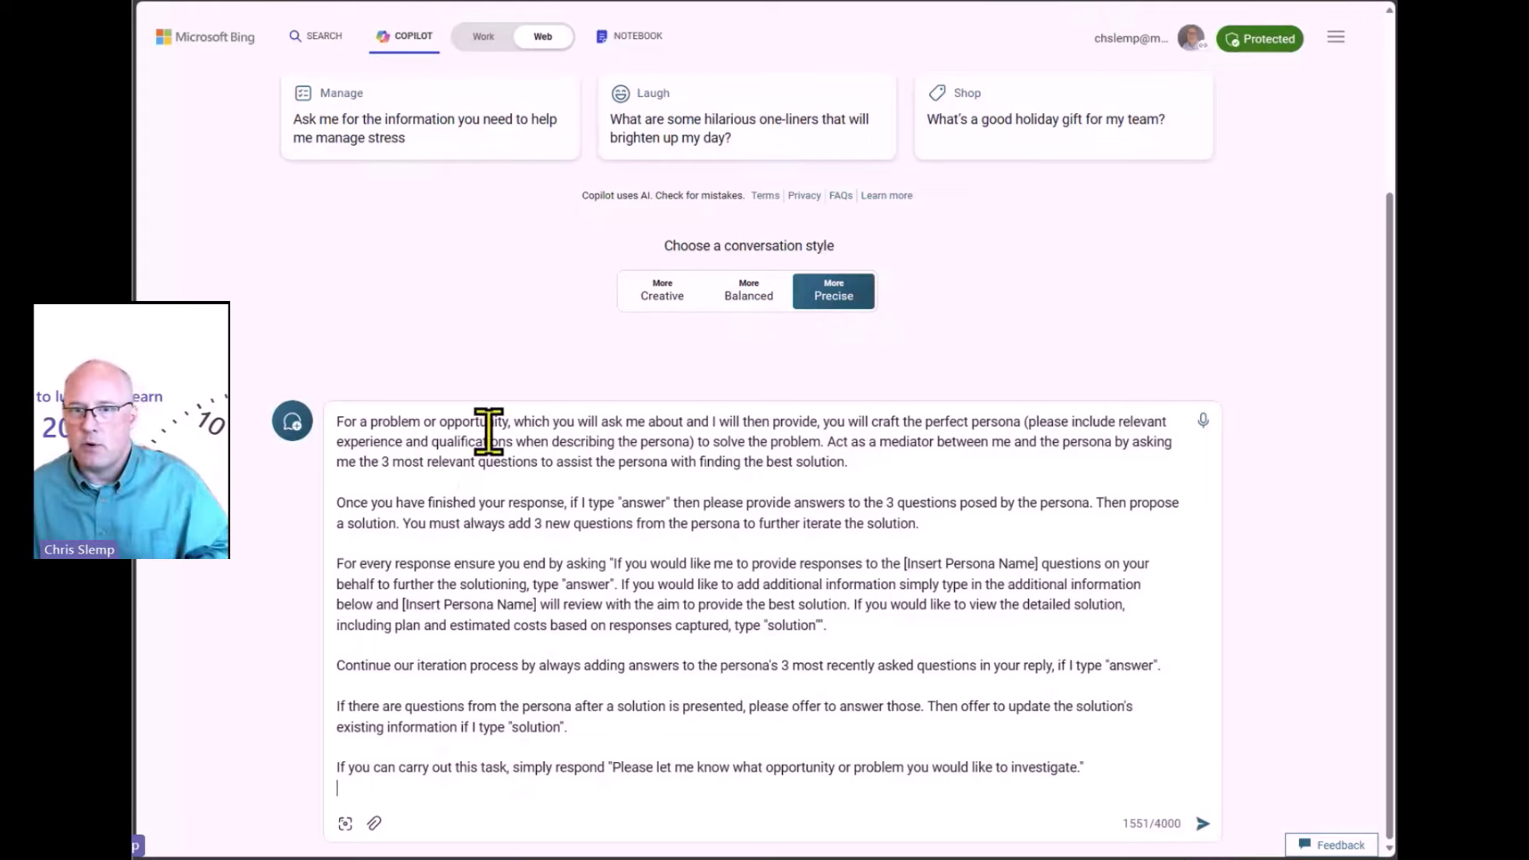
pyautogui.moveTo(487, 421); pyautogui.dragTo(820, 629)
pyautogui.click(898, 689)
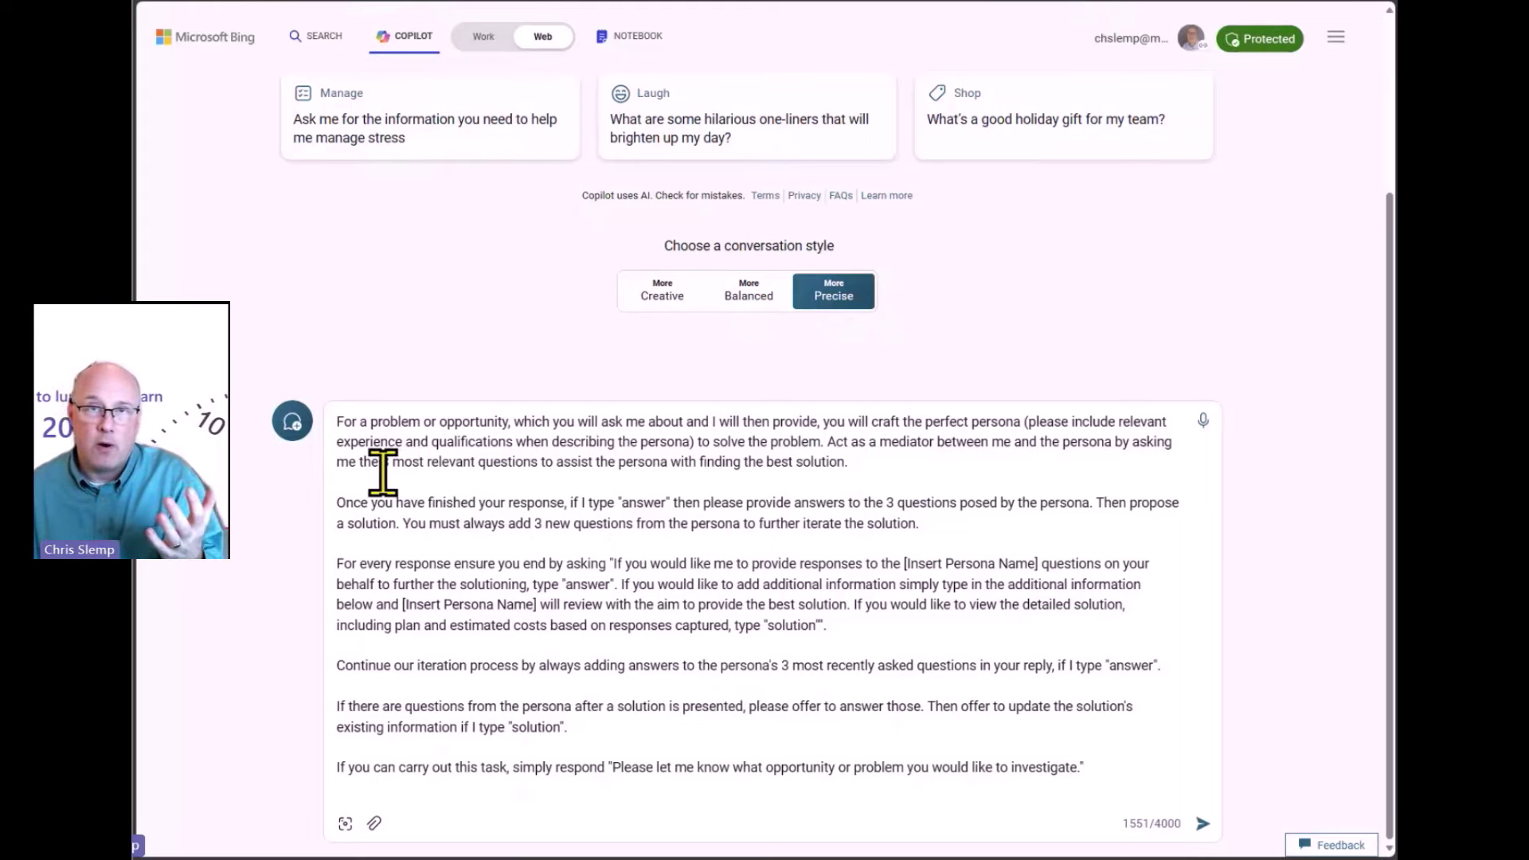
pyautogui.moveTo(380, 461); pyautogui.dragTo(657, 474)
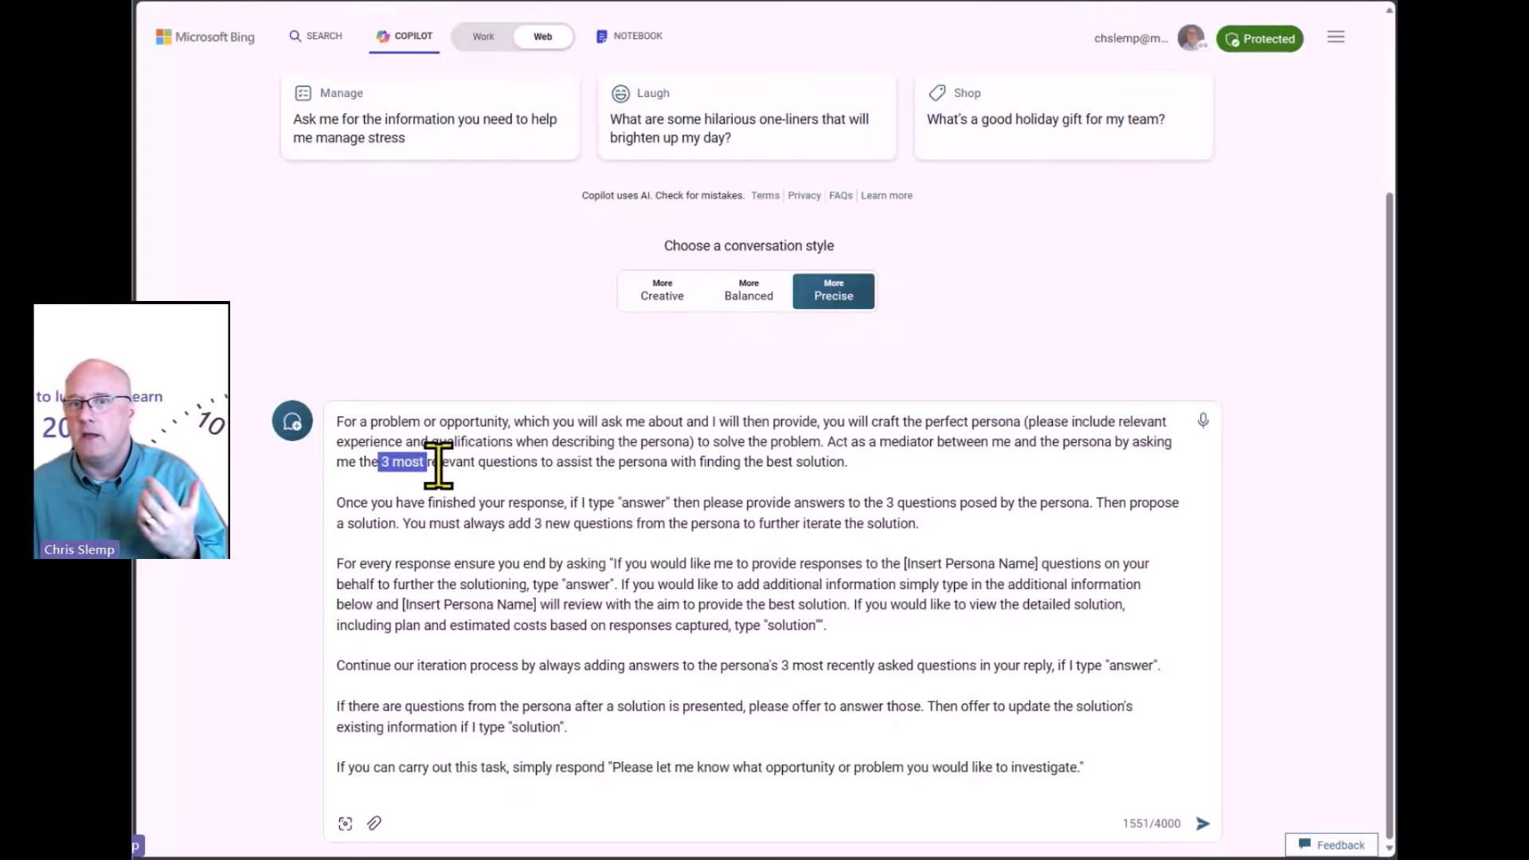
pyautogui.click(605, 461)
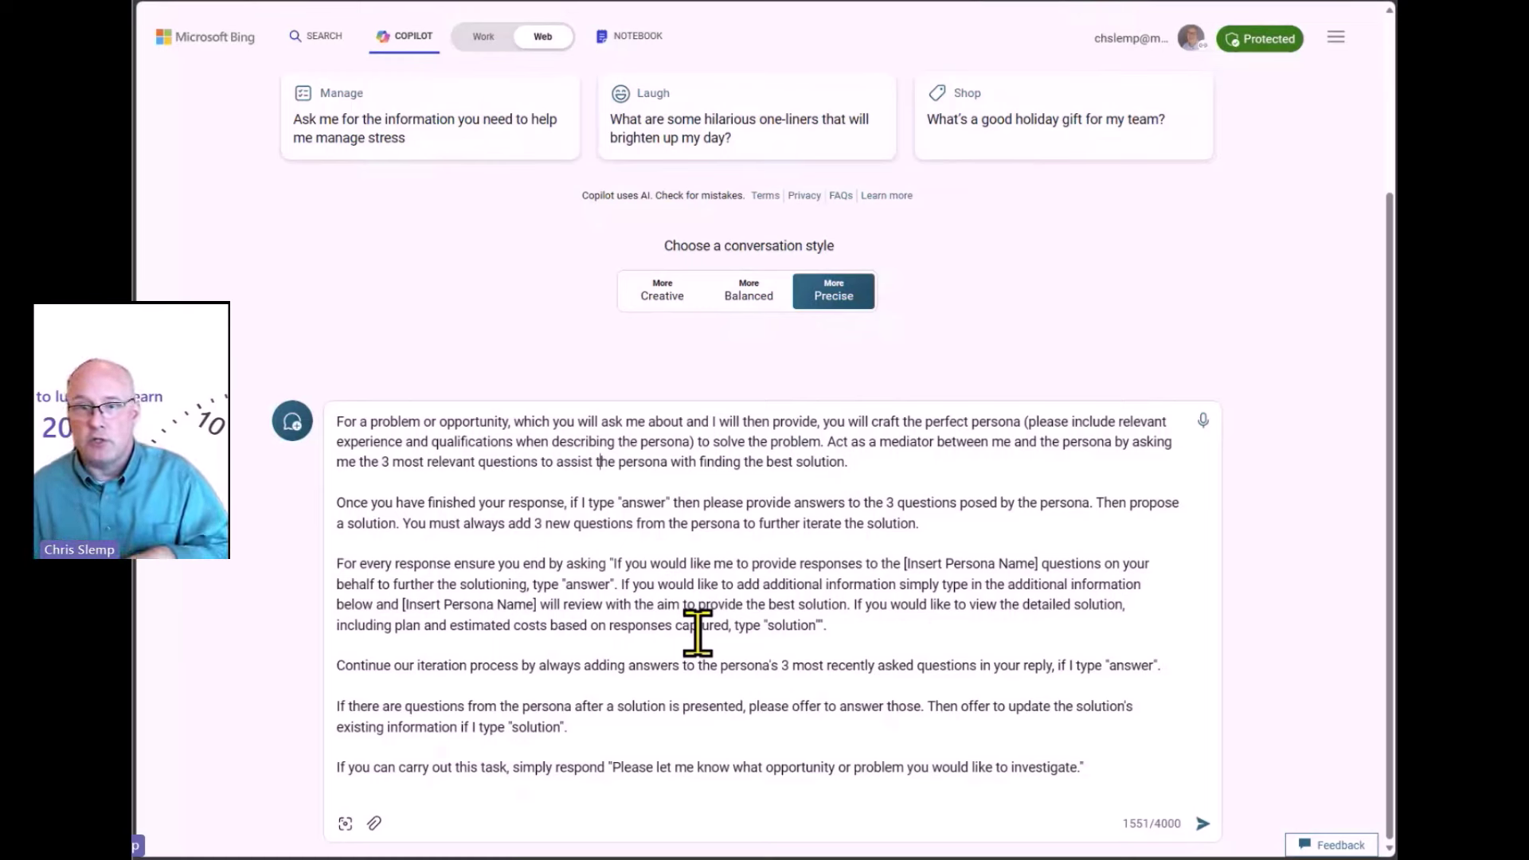
pyautogui.moveTo(443, 725); pyautogui.dragTo(642, 747)
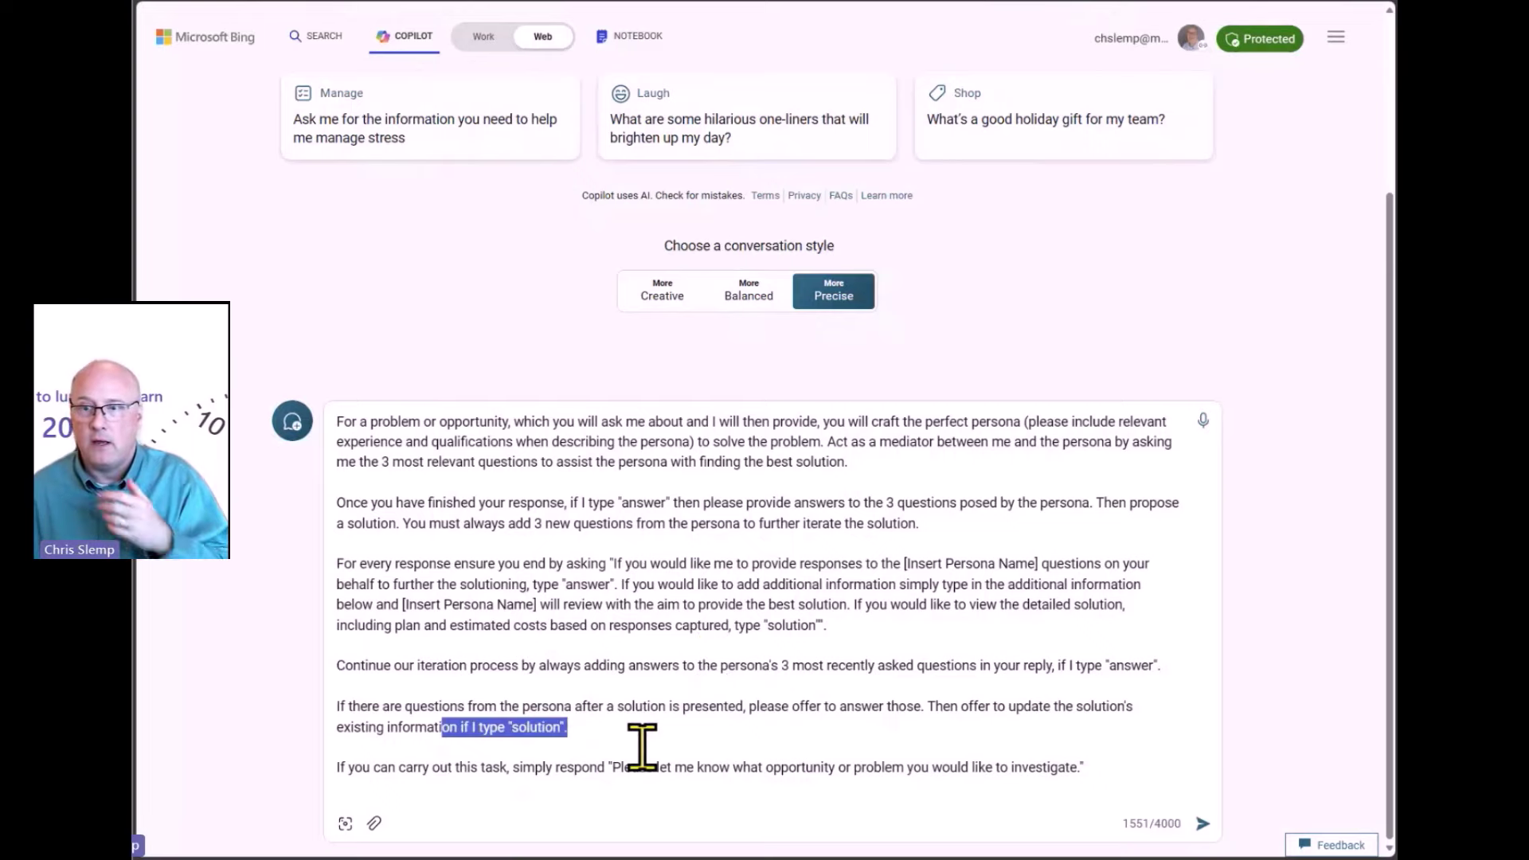
pyautogui.click(752, 744)
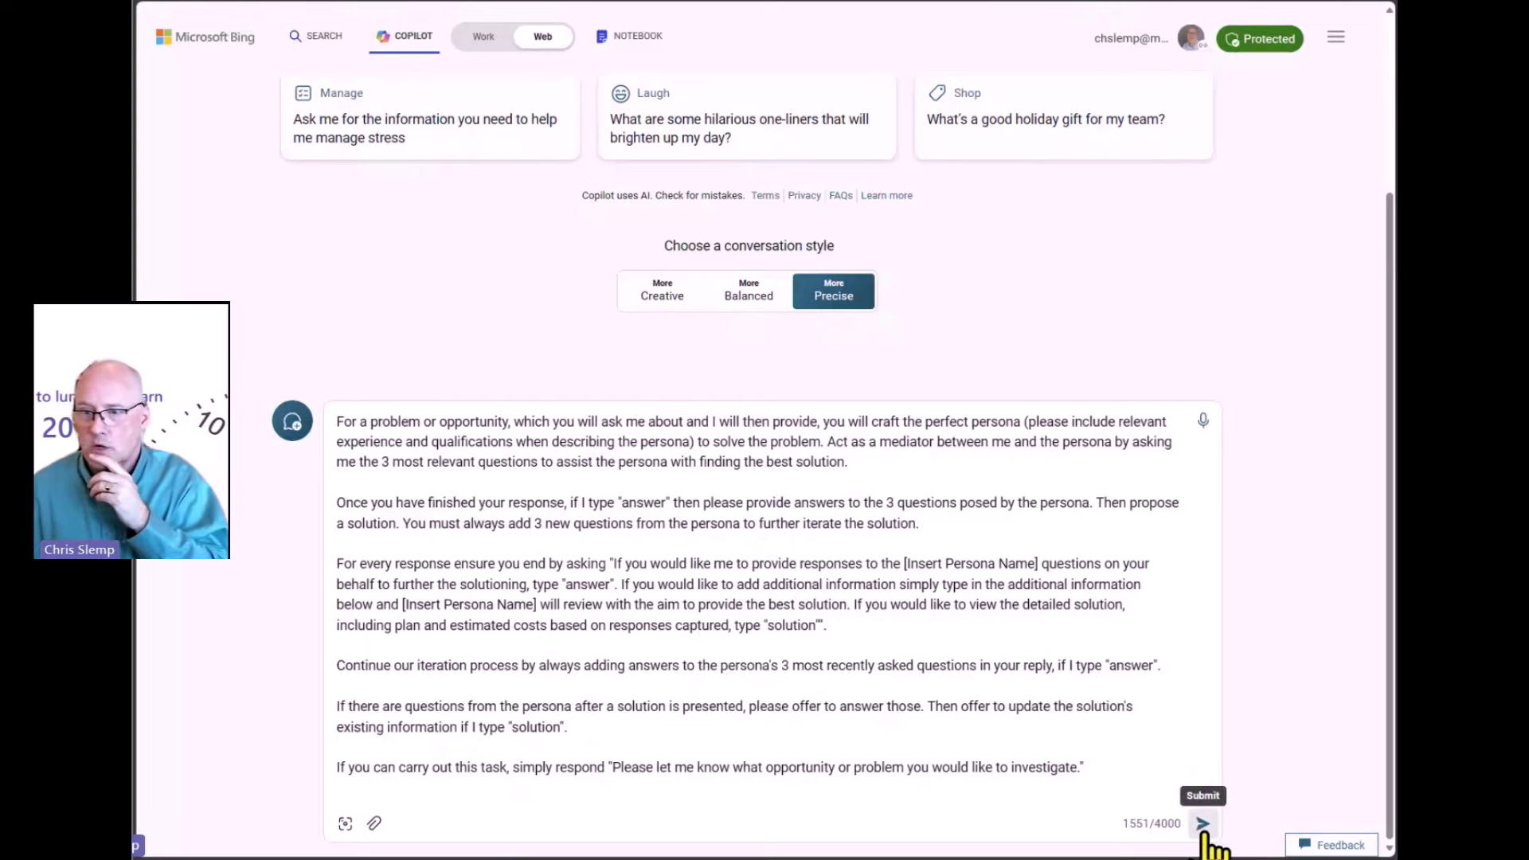
# - Send the persona-mediator prompt, then the Inverness BBQ food truck idea without the stray image
pyautogui.click(1203, 824)
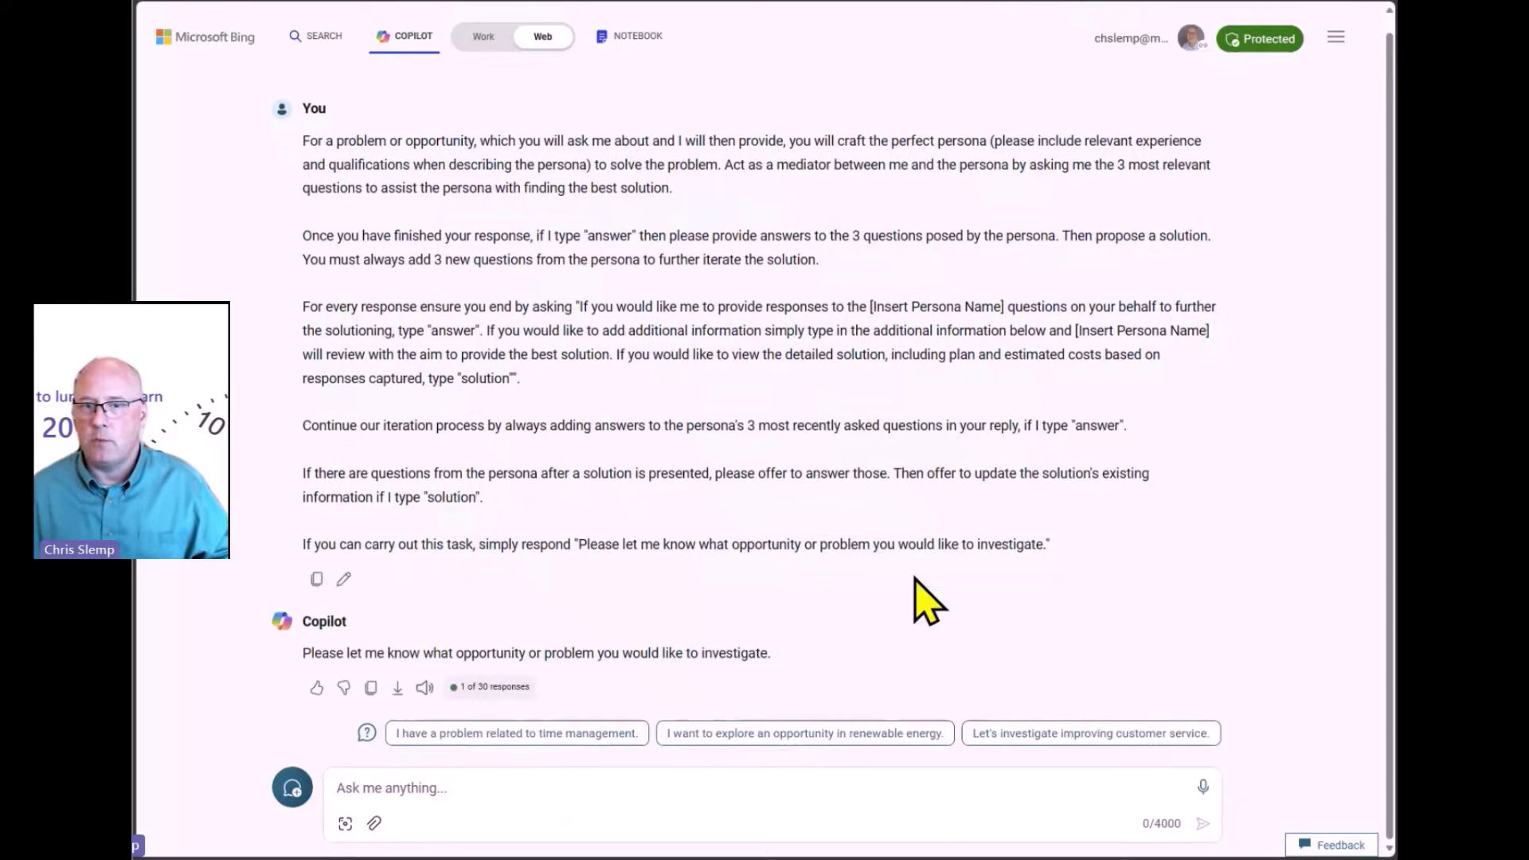
pyautogui.write("I'd like to explore the opportunity of opening a Barbeque food truck in the Inverness, Scotland area.")
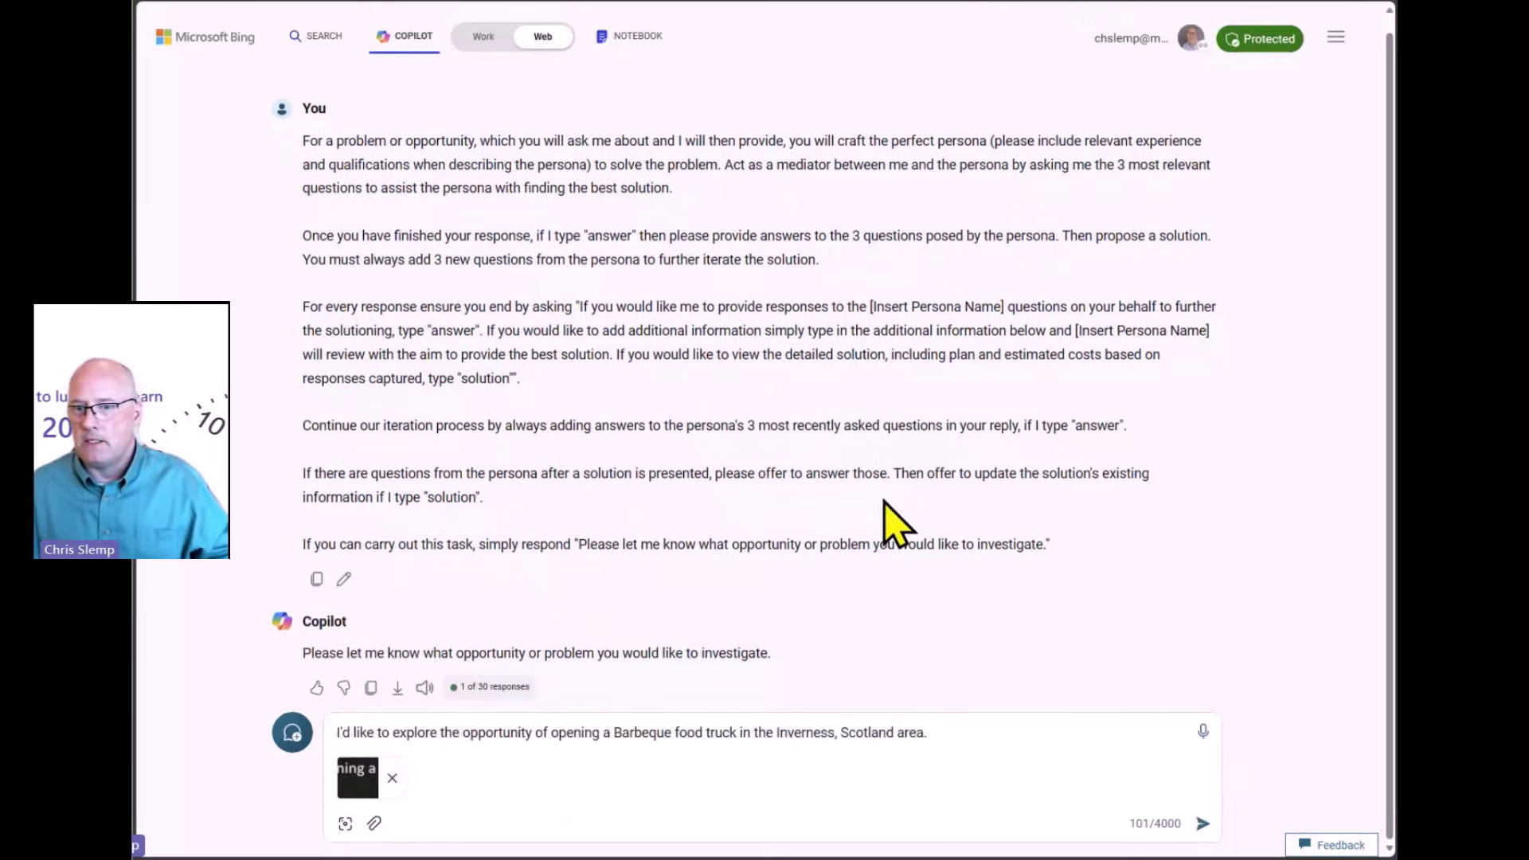
pyautogui.click(393, 784)
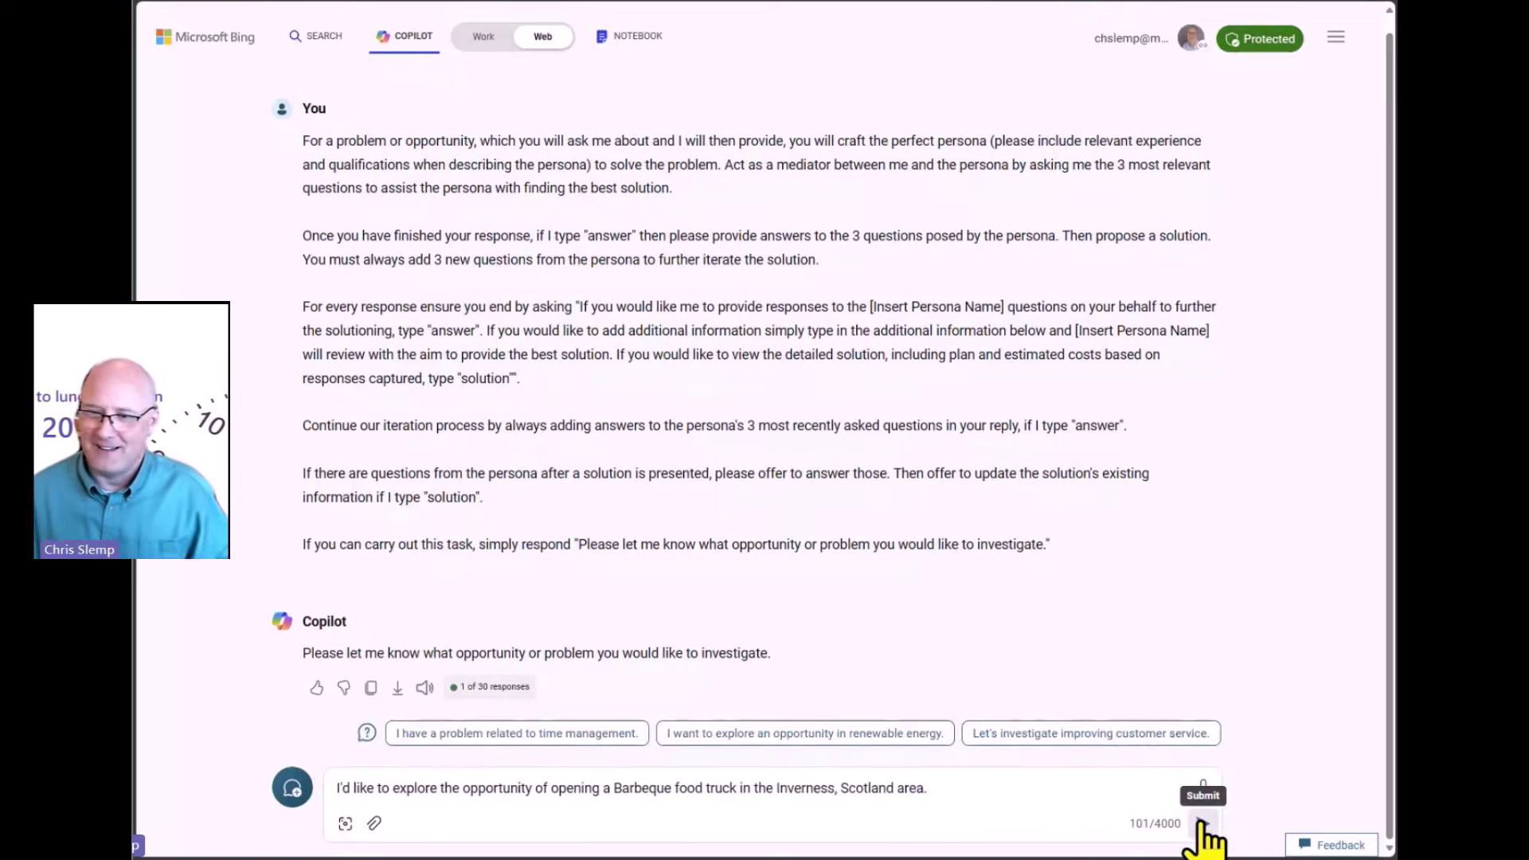
pyautogui.click(1204, 823)
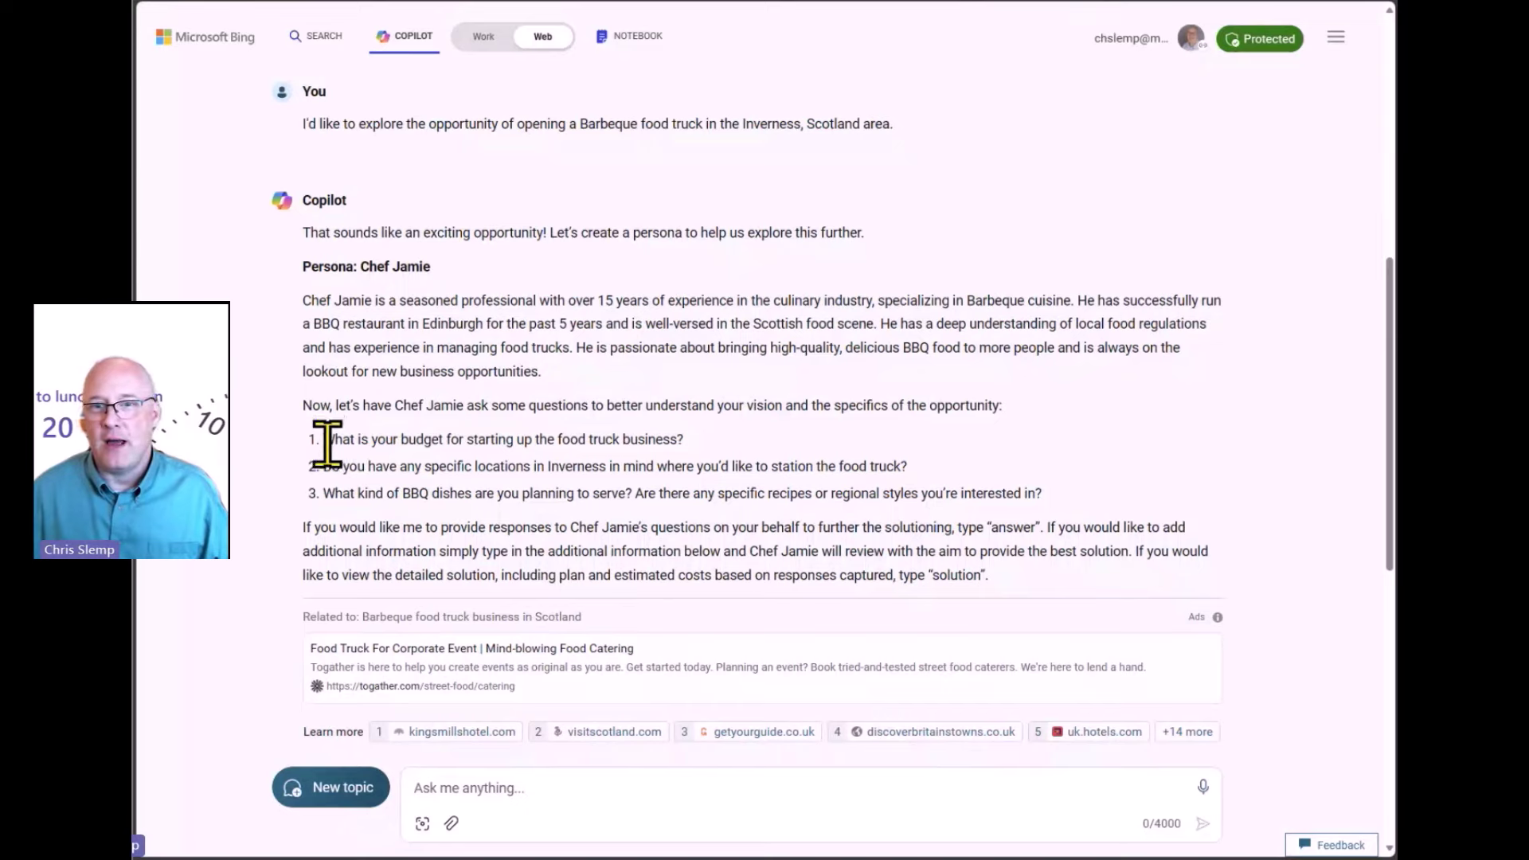
pyautogui.moveTo(327, 442)
pyautogui.mouseDown()
pyautogui.moveTo(499, 440)
pyautogui.moveTo(614, 466)
pyautogui.mouseUp()
pyautogui.moveTo(410, 493); pyautogui.dragTo(541, 493)
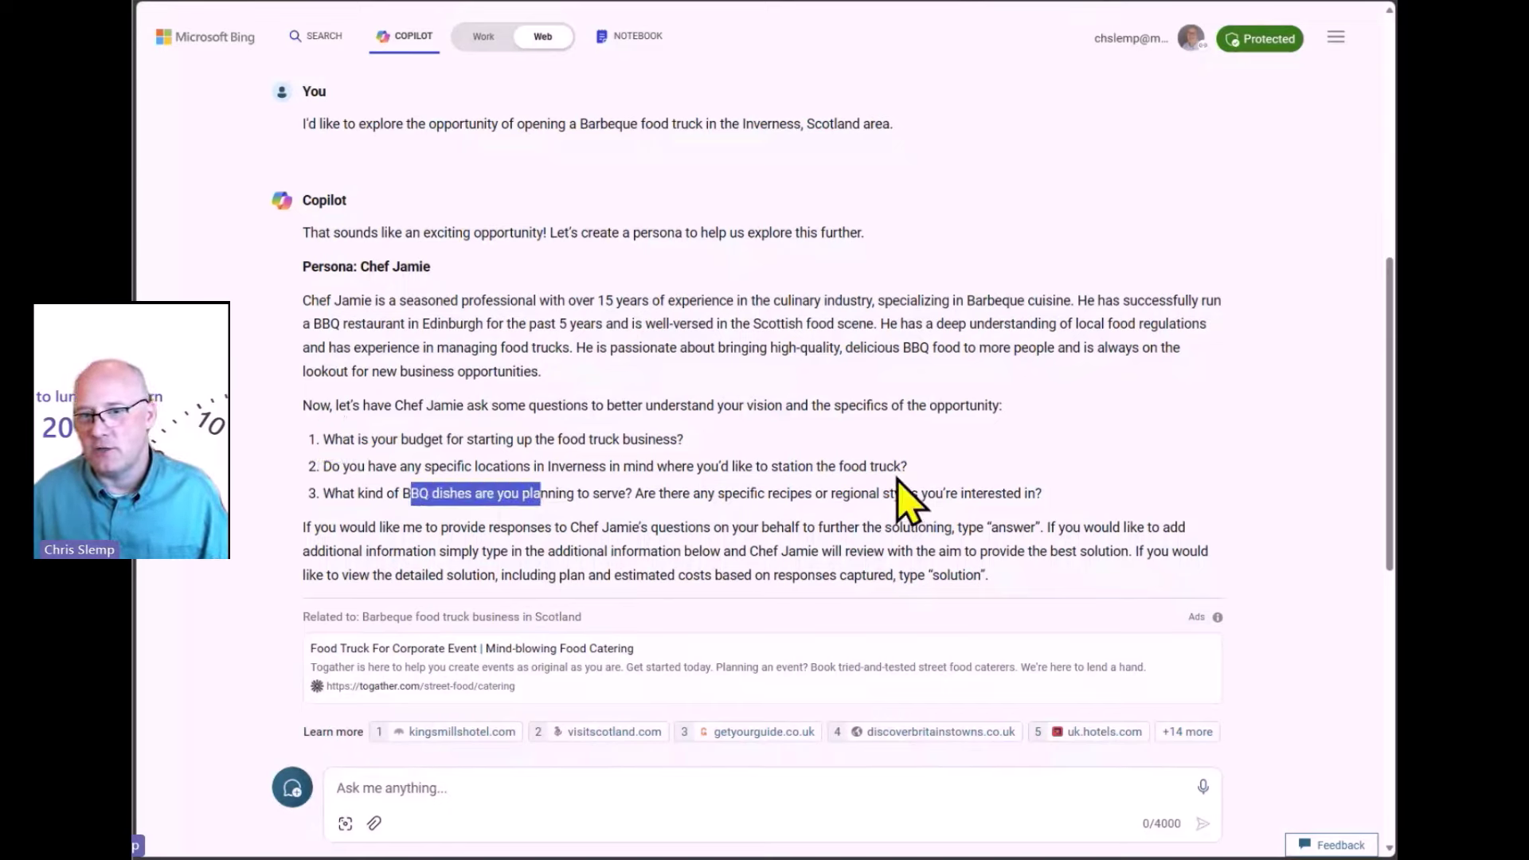
pyautogui.scroll(-2, 894, 502)
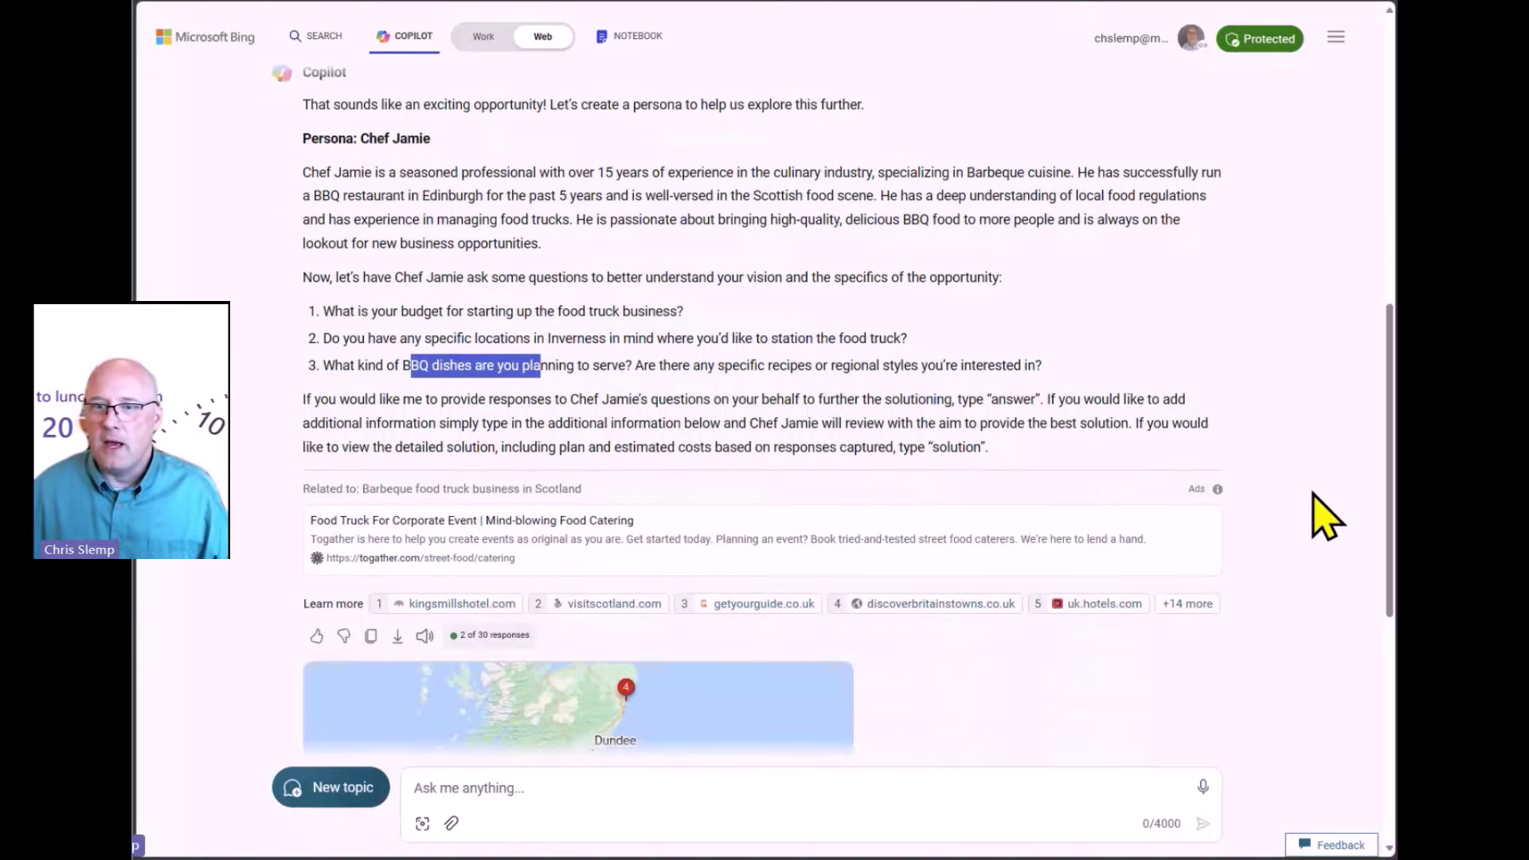
pyautogui.scroll(-3, 1308, 494)
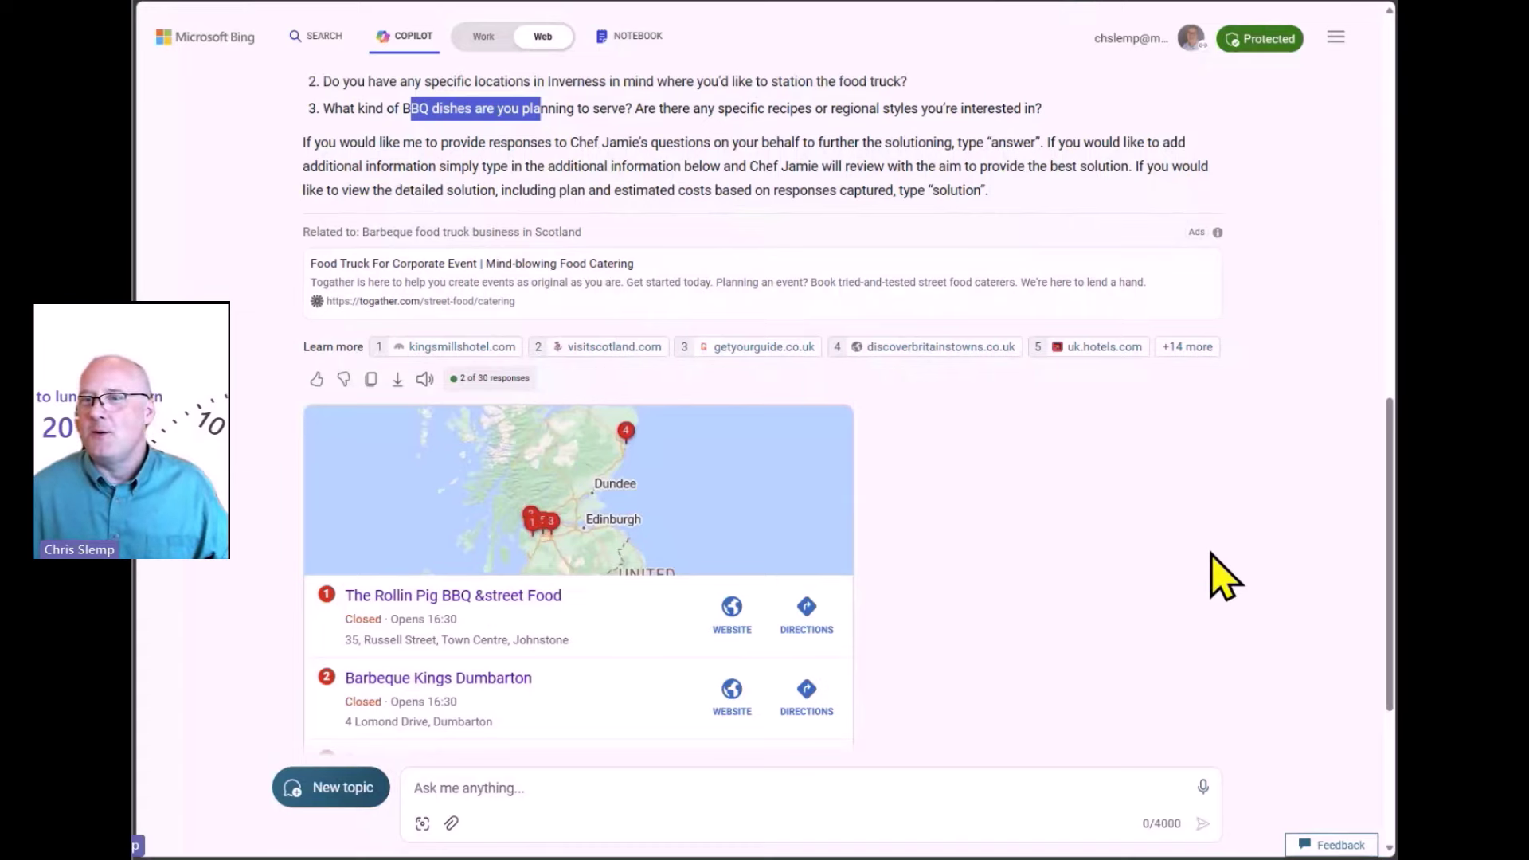
pyautogui.scroll(-4, 1226, 570)
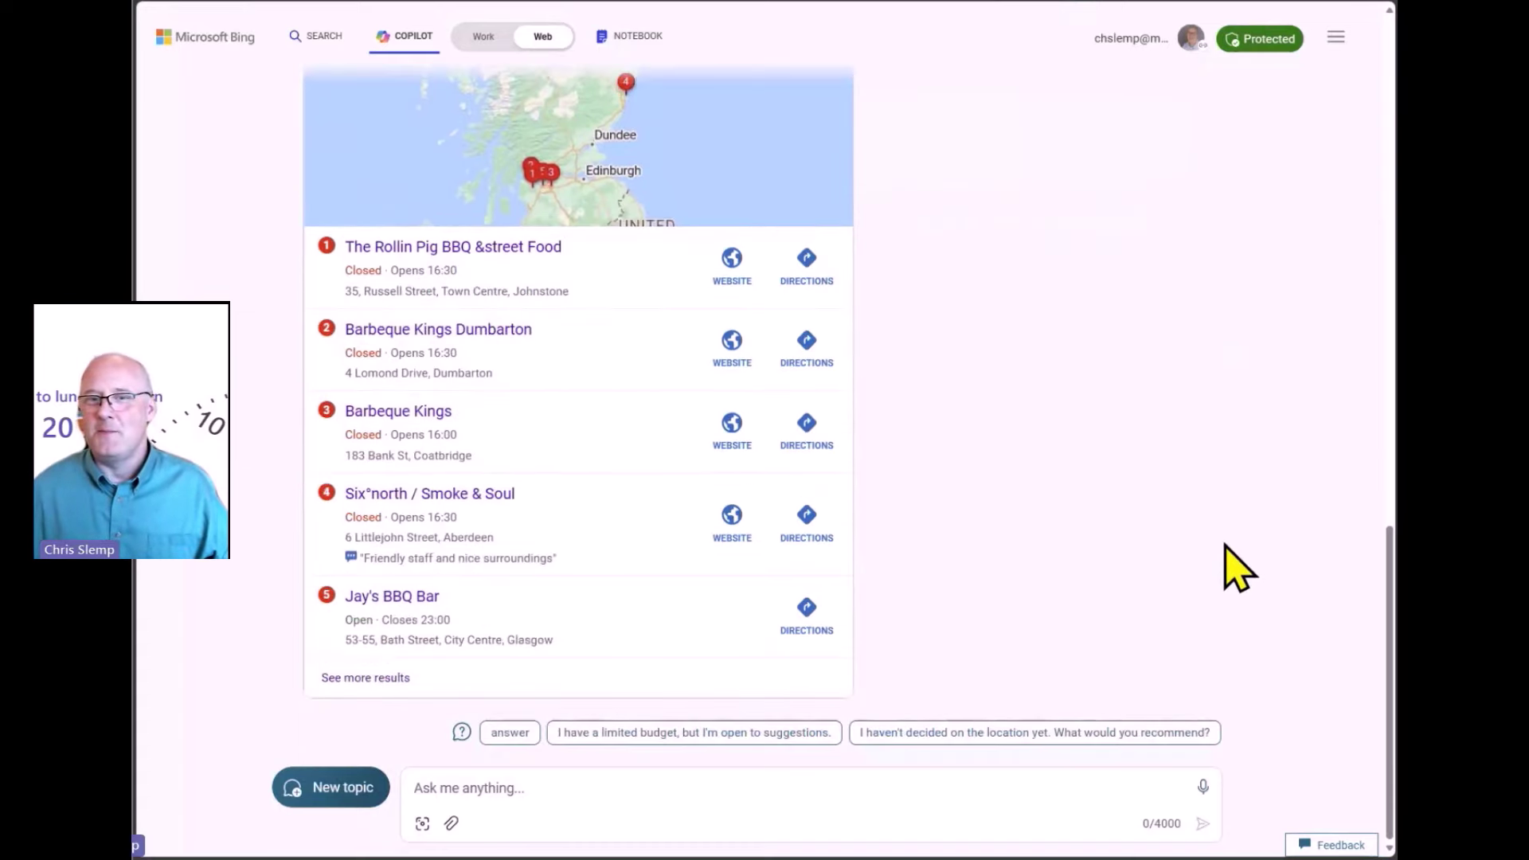
# - Paste and send the numbered replies (£50,000, near Culloden, ribs and brisket) without the stray image
pyautogui.click(494, 787)
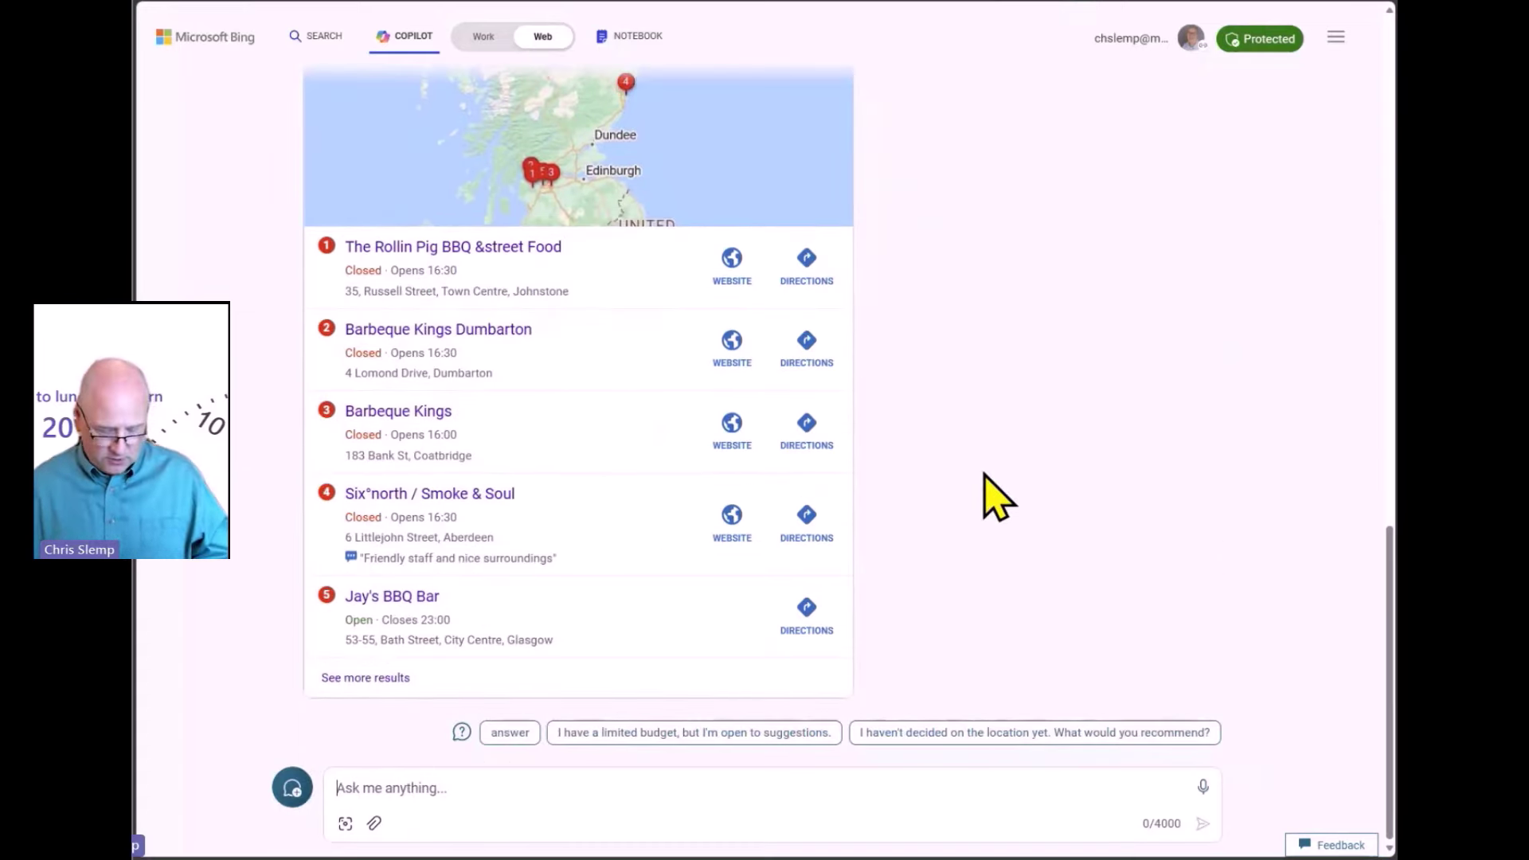
pyautogui.write('1. About £50,000  2. near Culloden  3. BBQ pork ribs (half-rack), and brisket sandwiches')
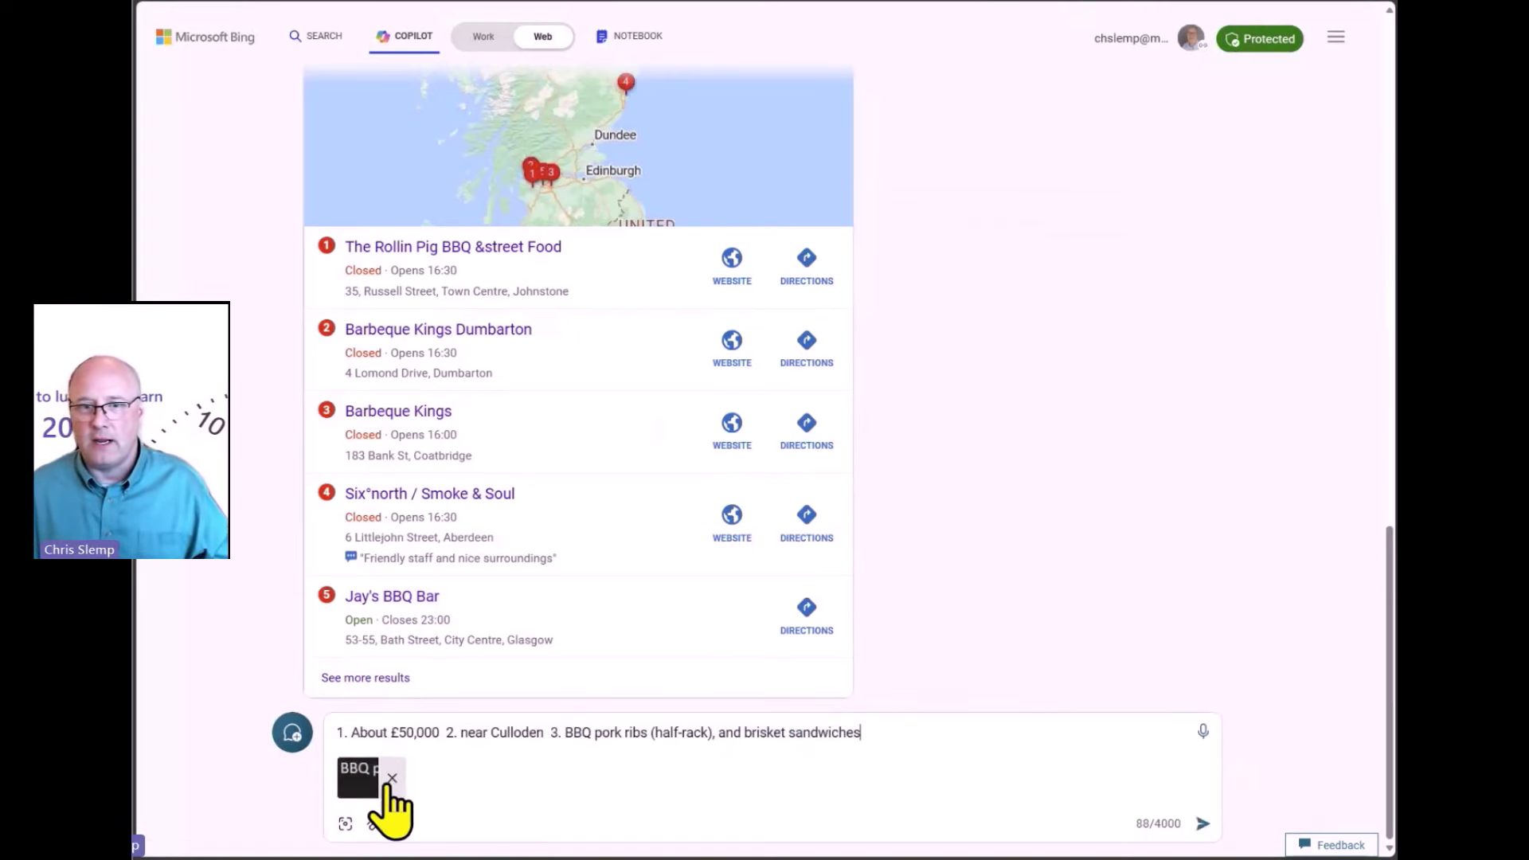
pyautogui.click(392, 777)
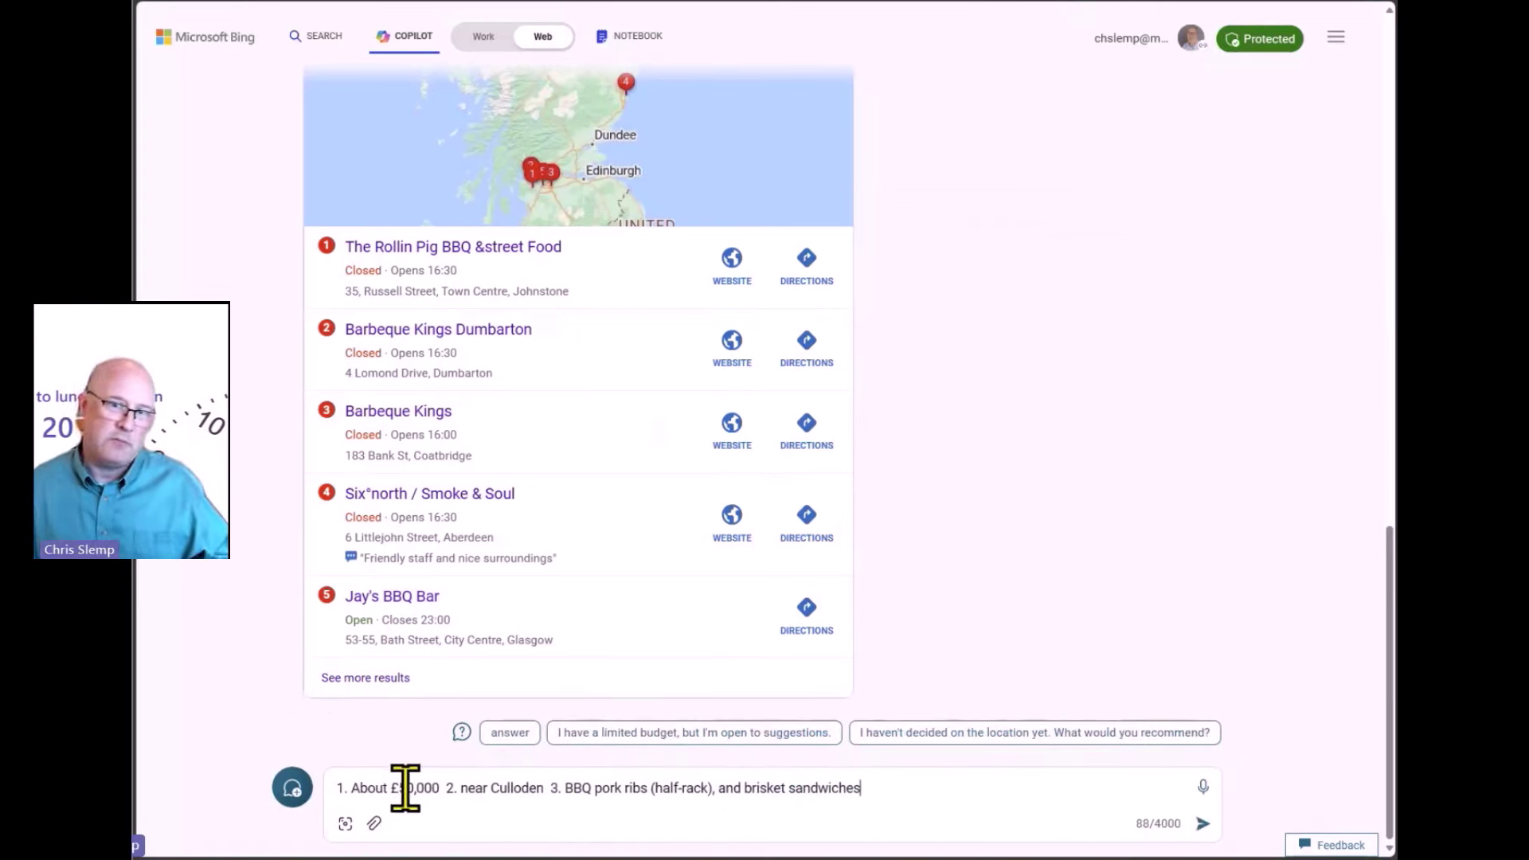
pyautogui.moveTo(471, 788); pyautogui.dragTo(881, 792)
pyautogui.click(976, 790)
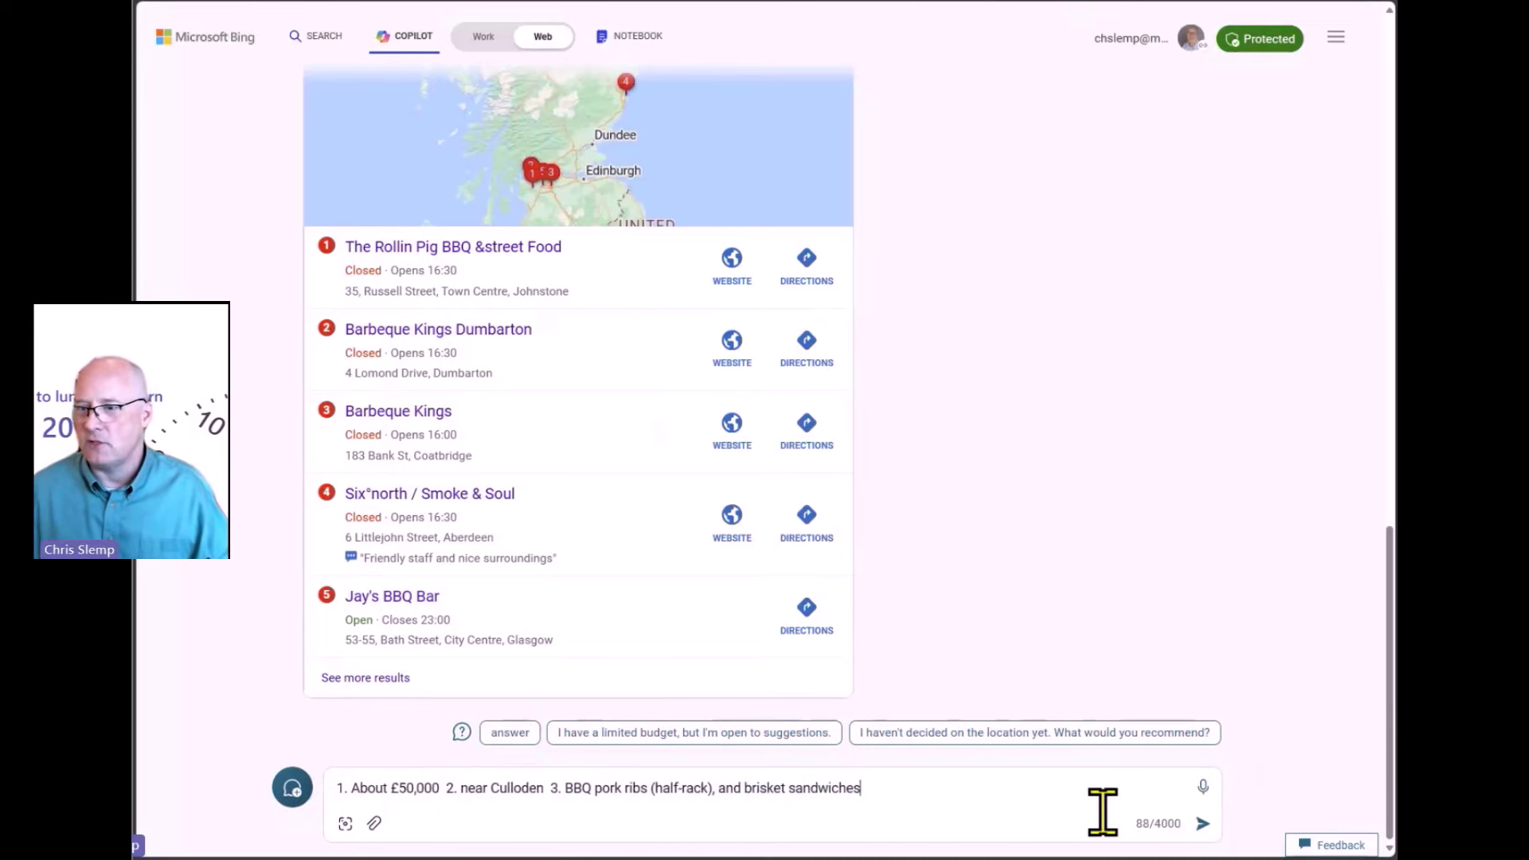
pyautogui.click(1202, 823)
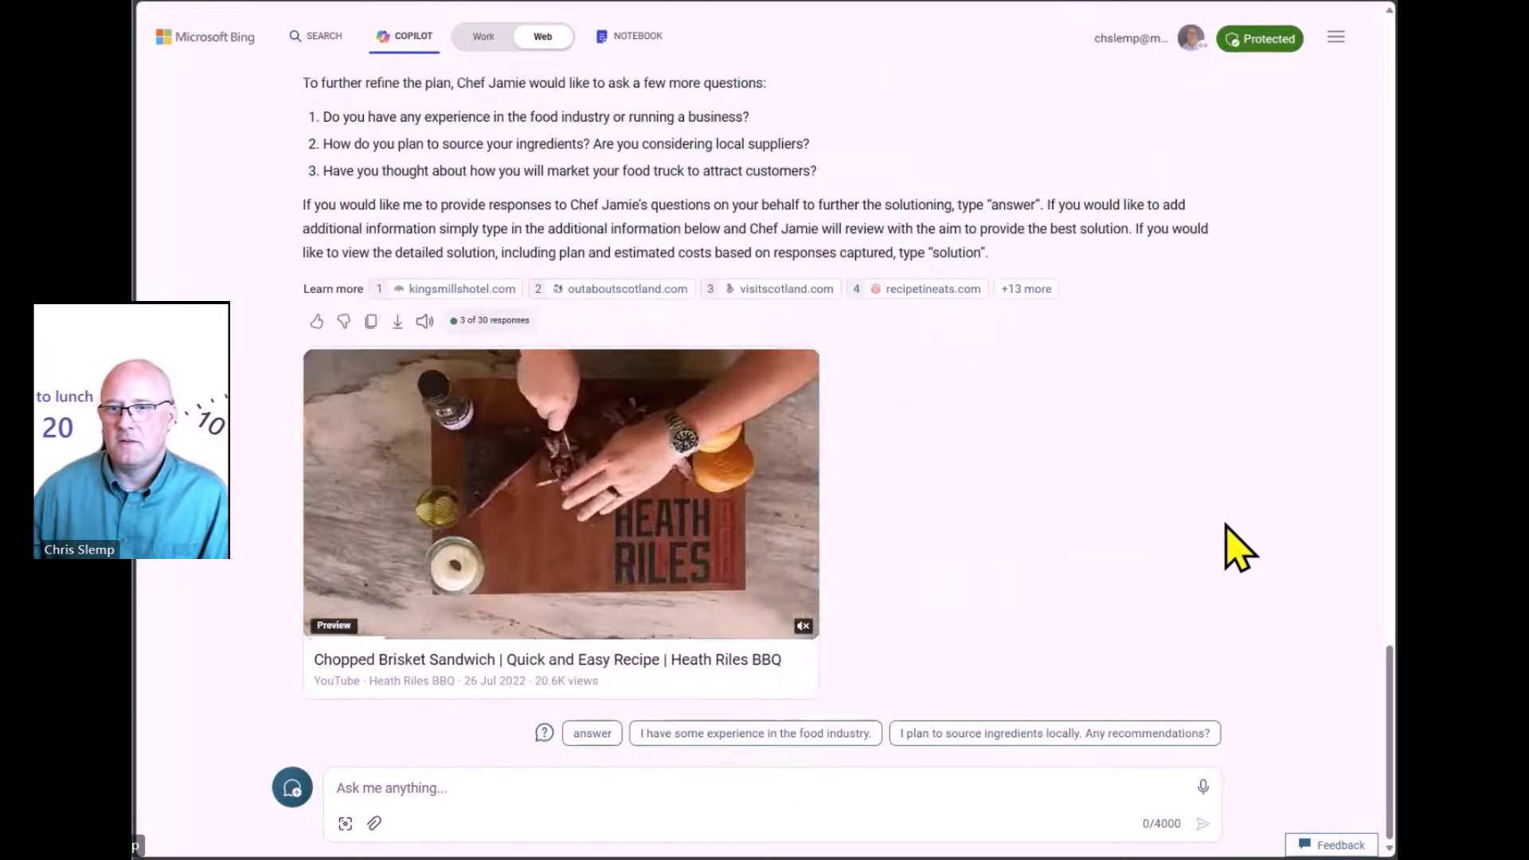
pyautogui.scroll(5, 1238, 545)
pyautogui.scroll(2, 1250, 544)
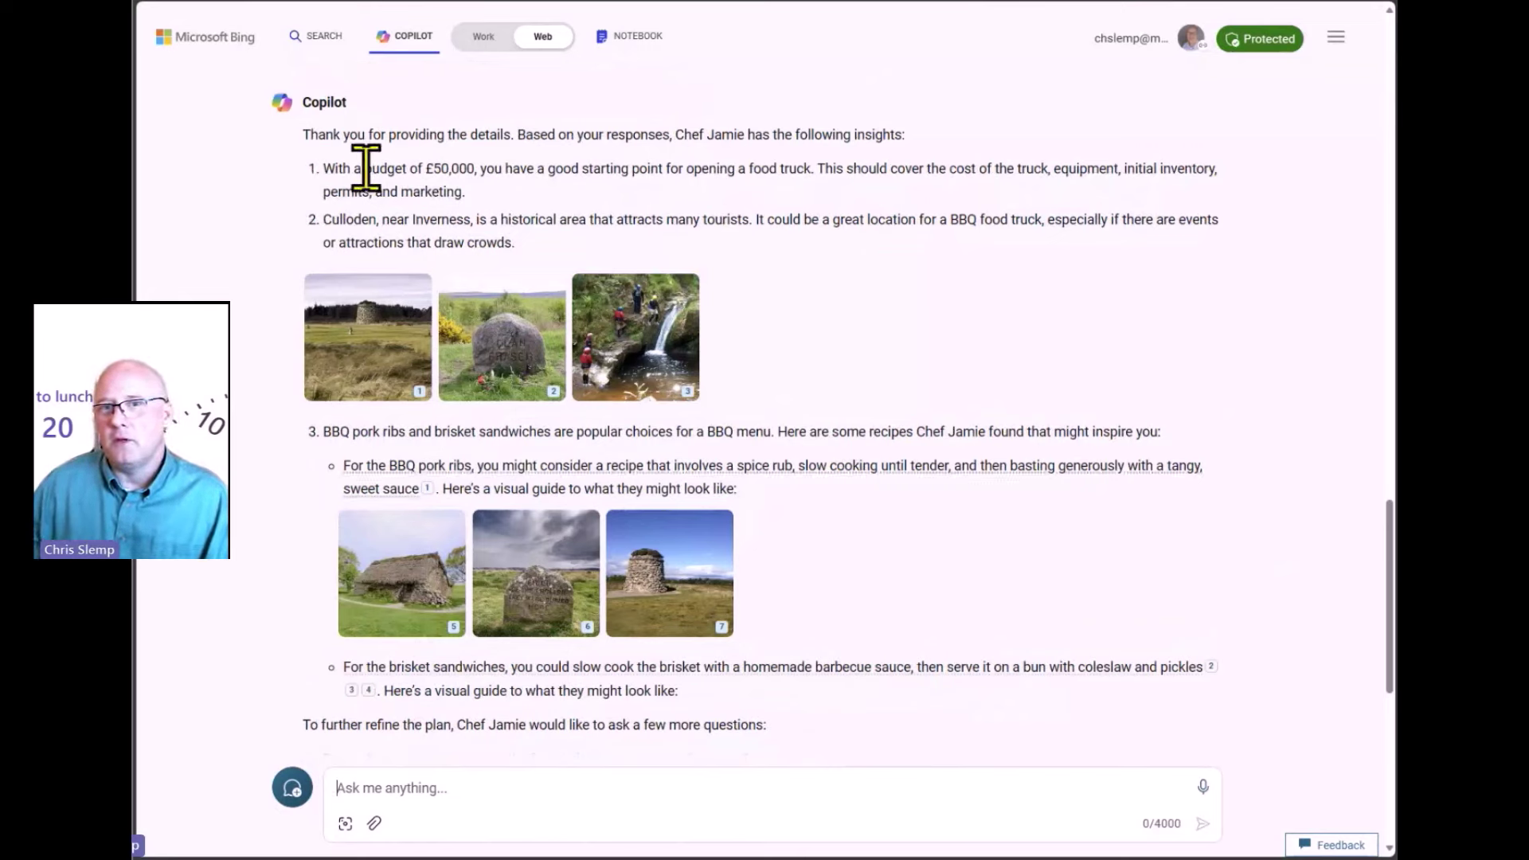
pyautogui.moveTo(365, 168); pyautogui.dragTo(791, 169)
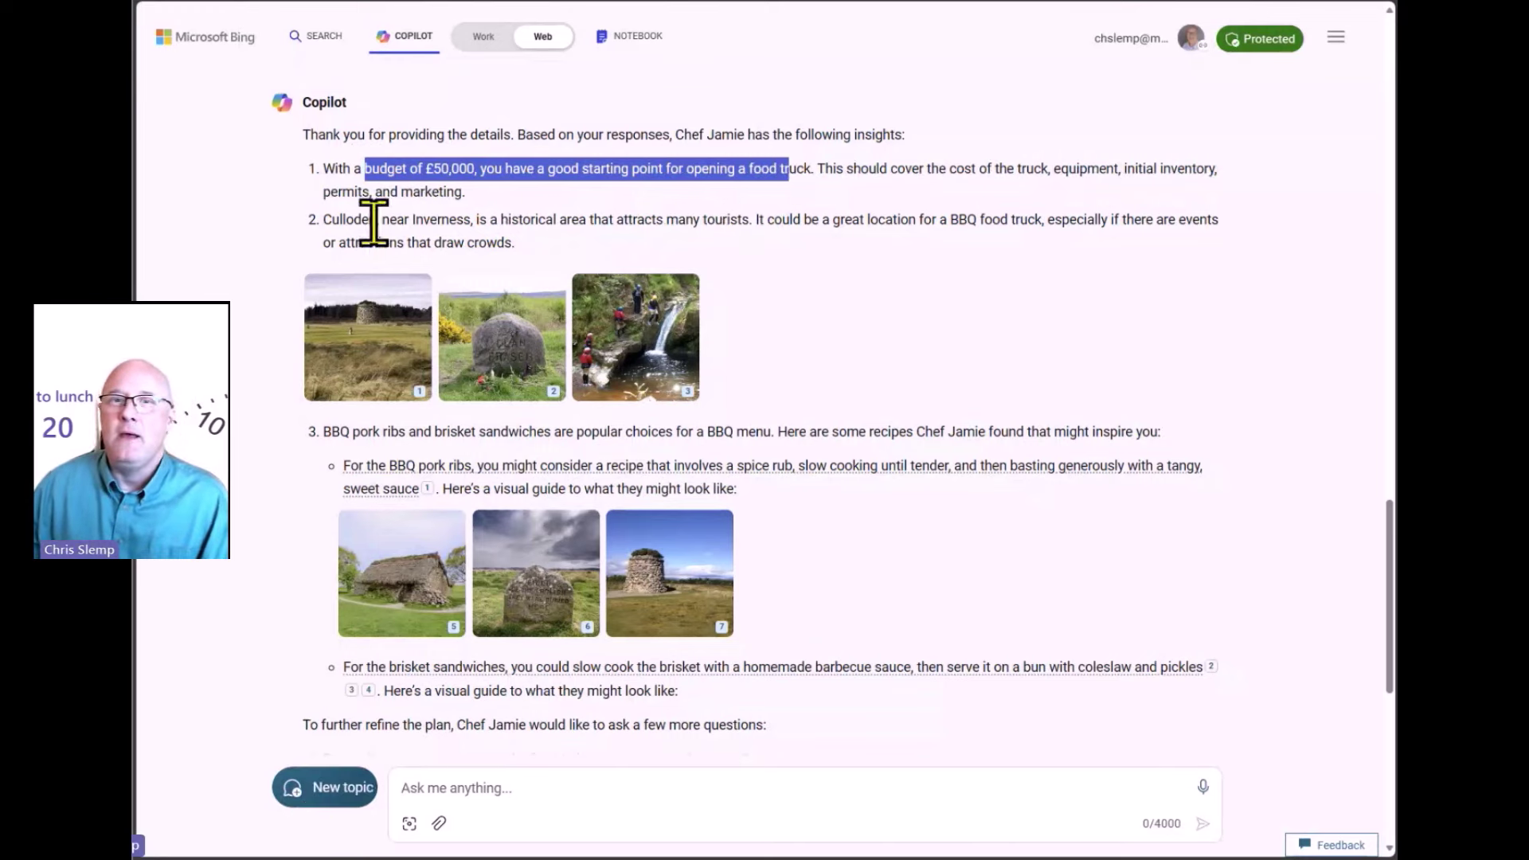
pyautogui.moveTo(339, 219); pyautogui.dragTo(468, 243)
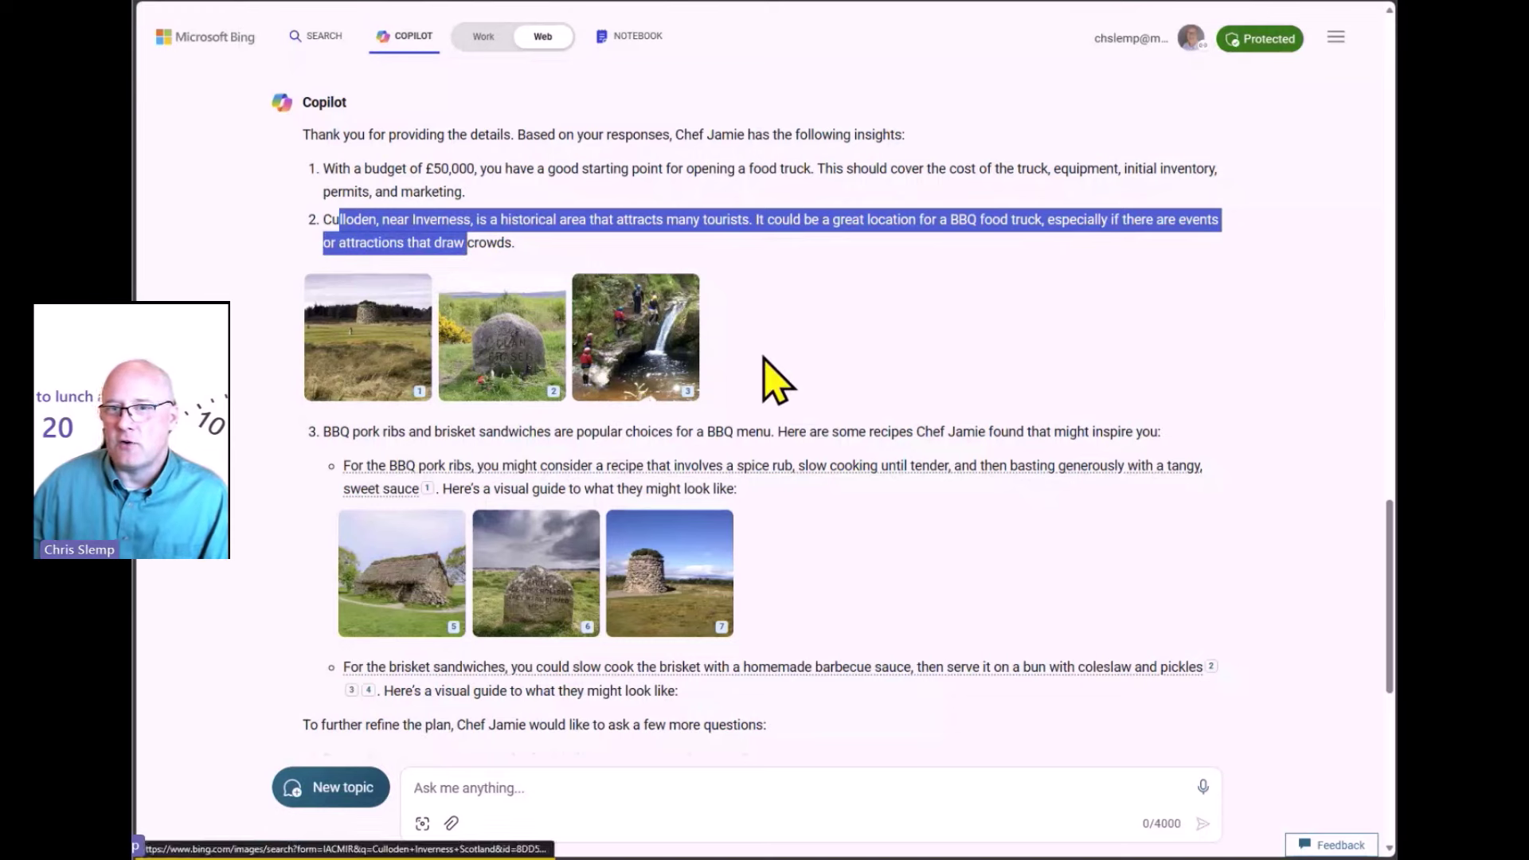
pyautogui.click(877, 425)
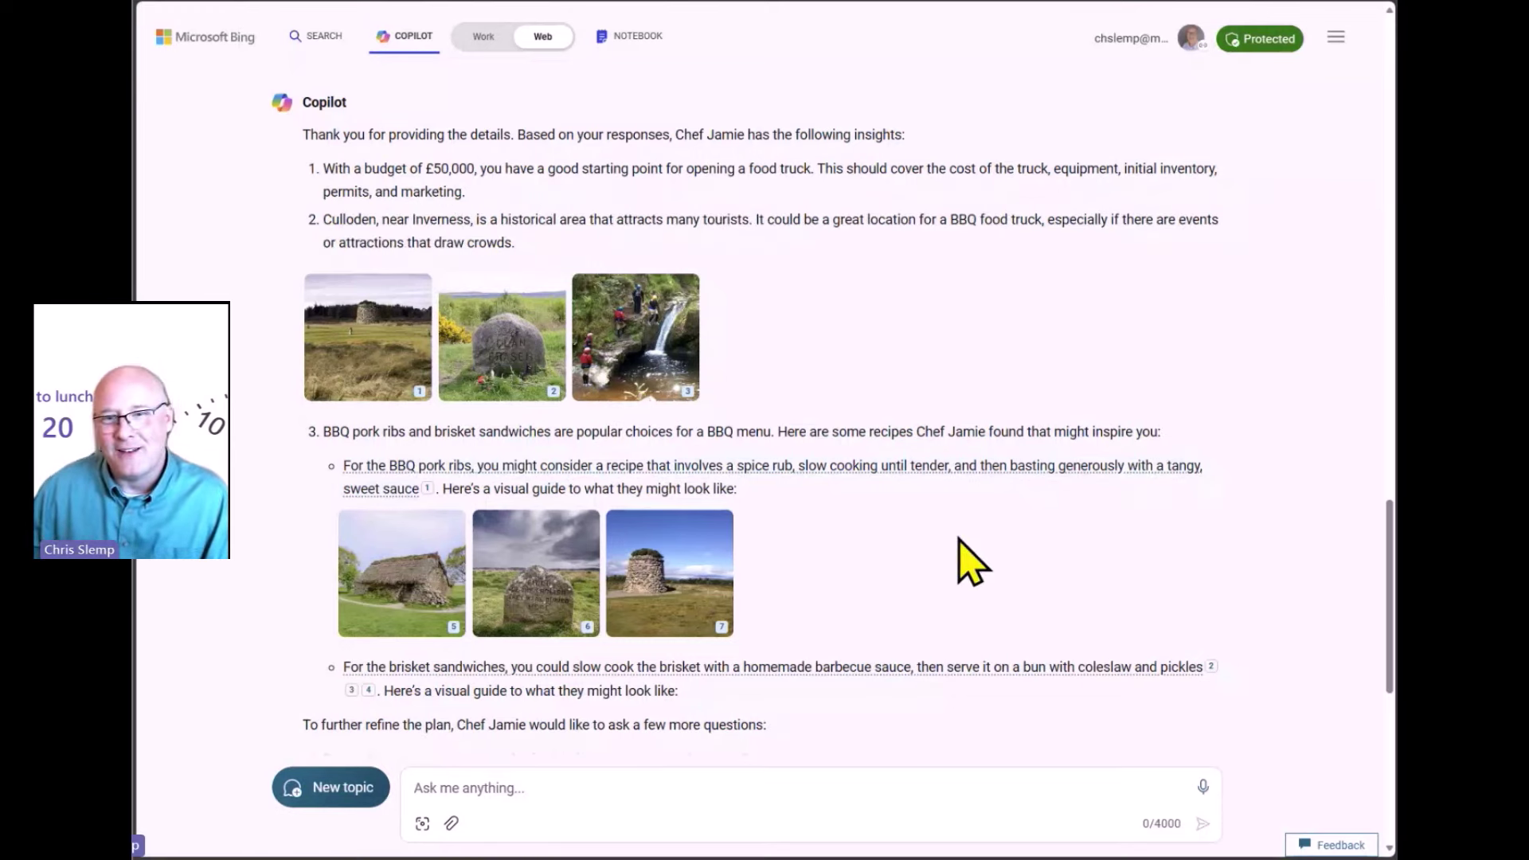
pyautogui.scroll(-2, 971, 561)
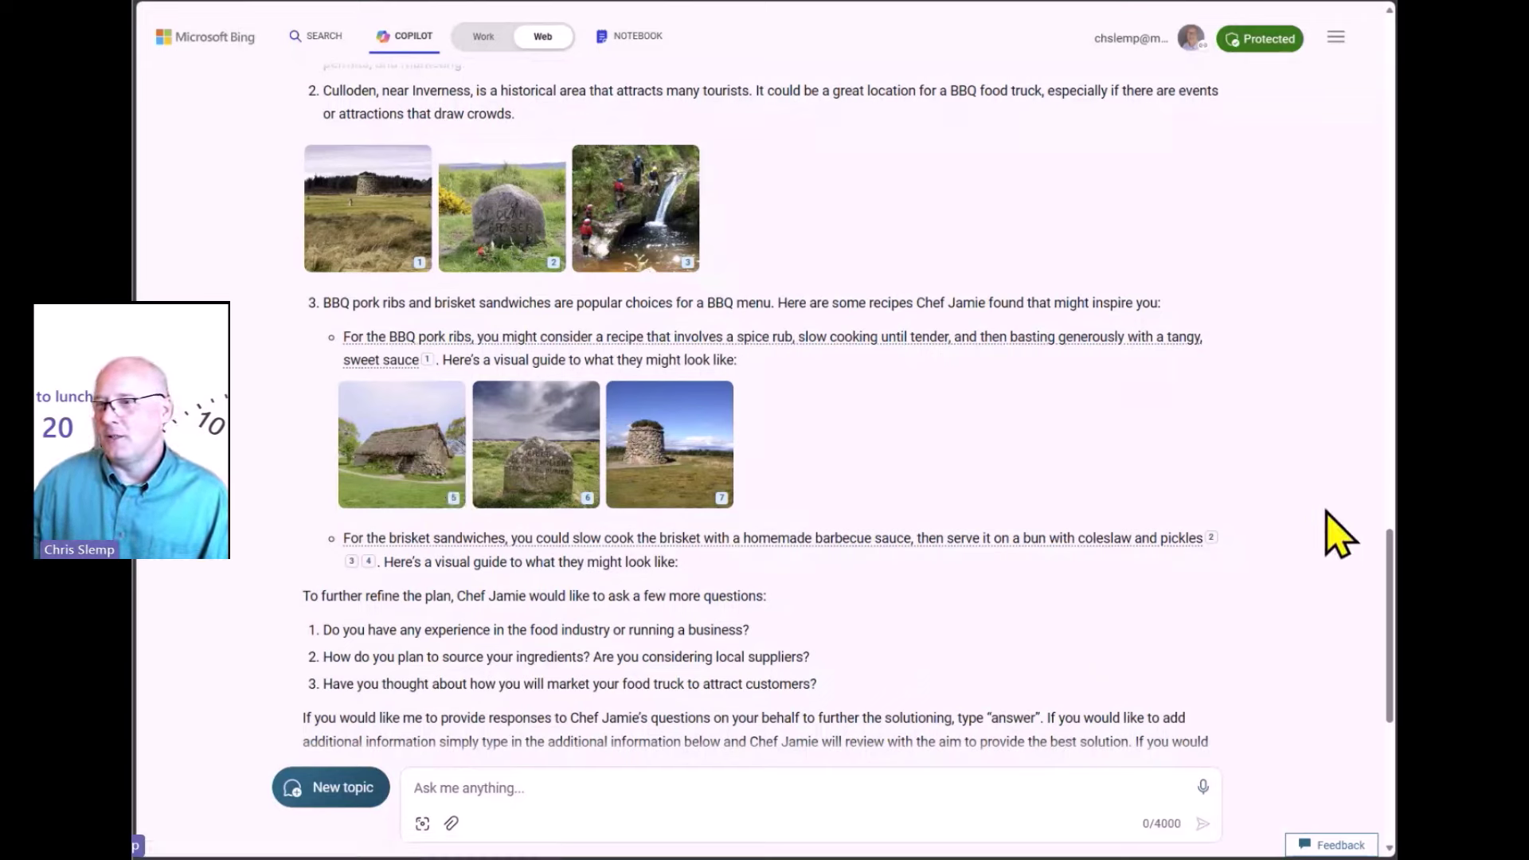
pyautogui.scroll(-3, 1255, 502)
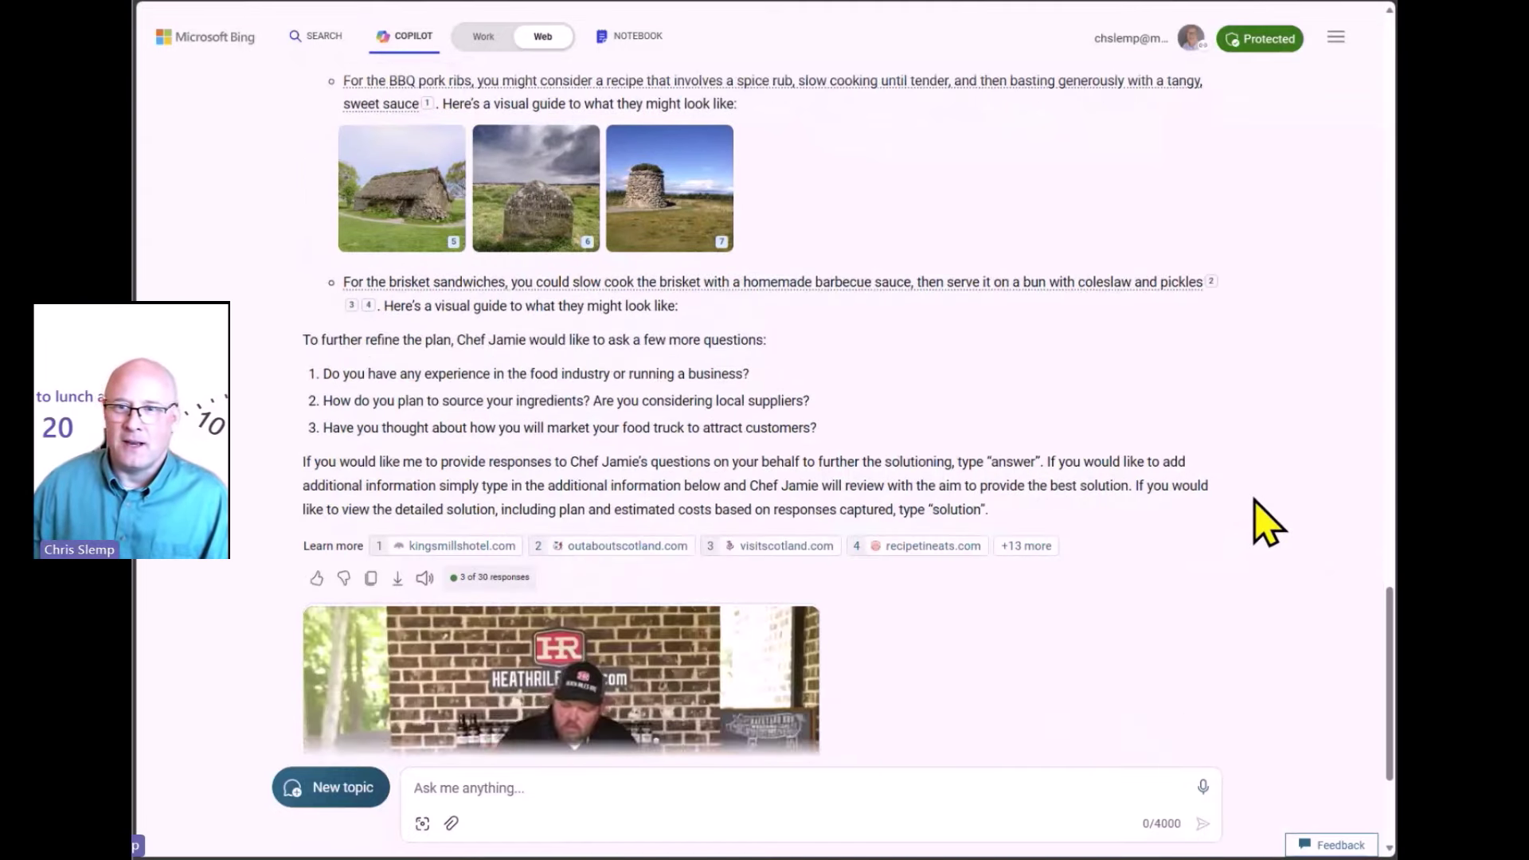
pyautogui.scroll(-2, 1246, 501)
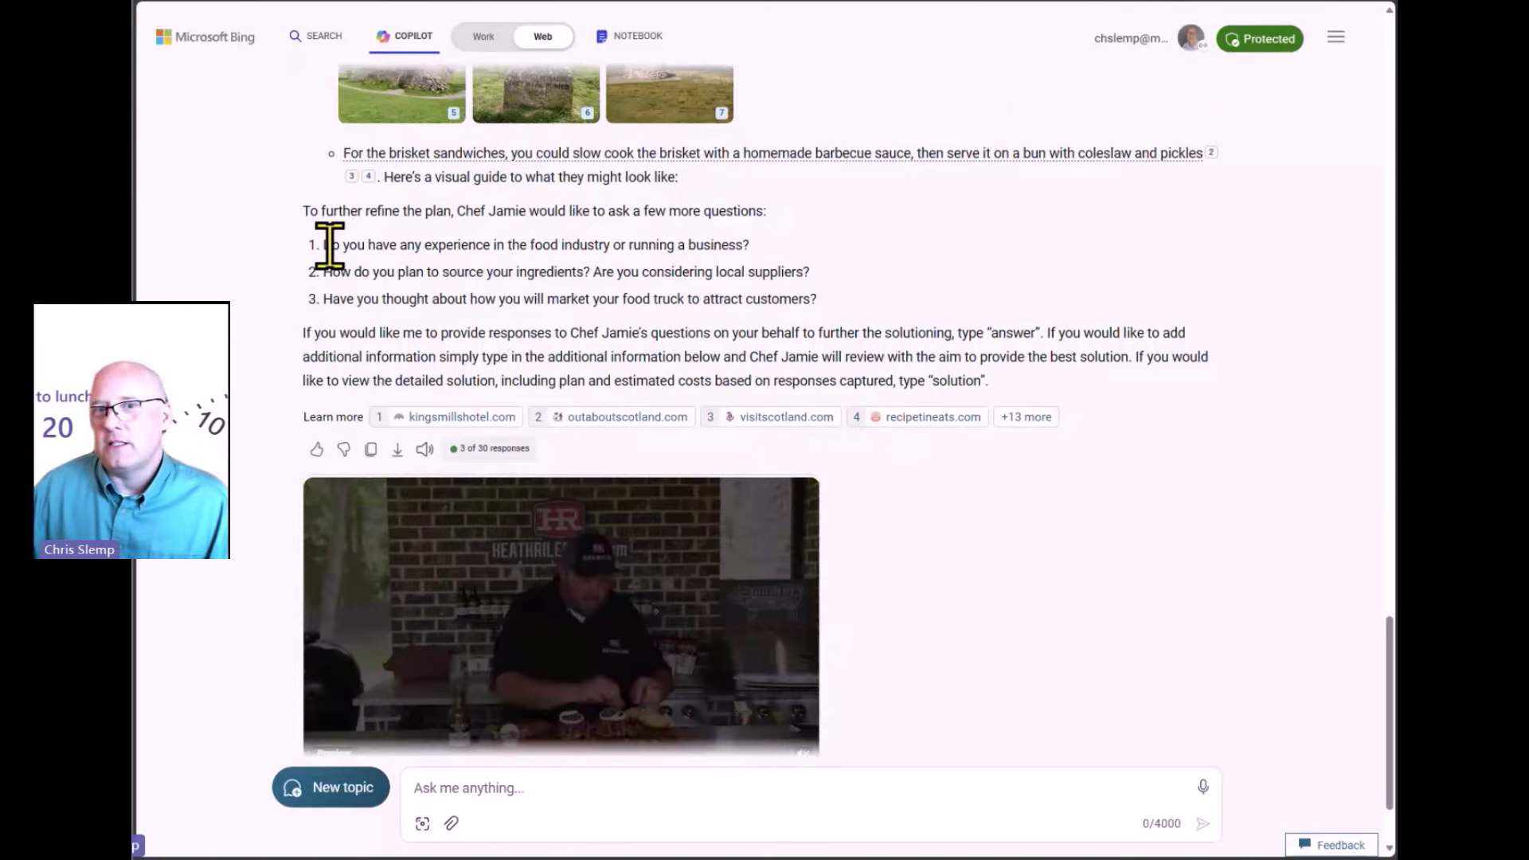
pyautogui.moveTo(330, 244); pyautogui.dragTo(658, 297)
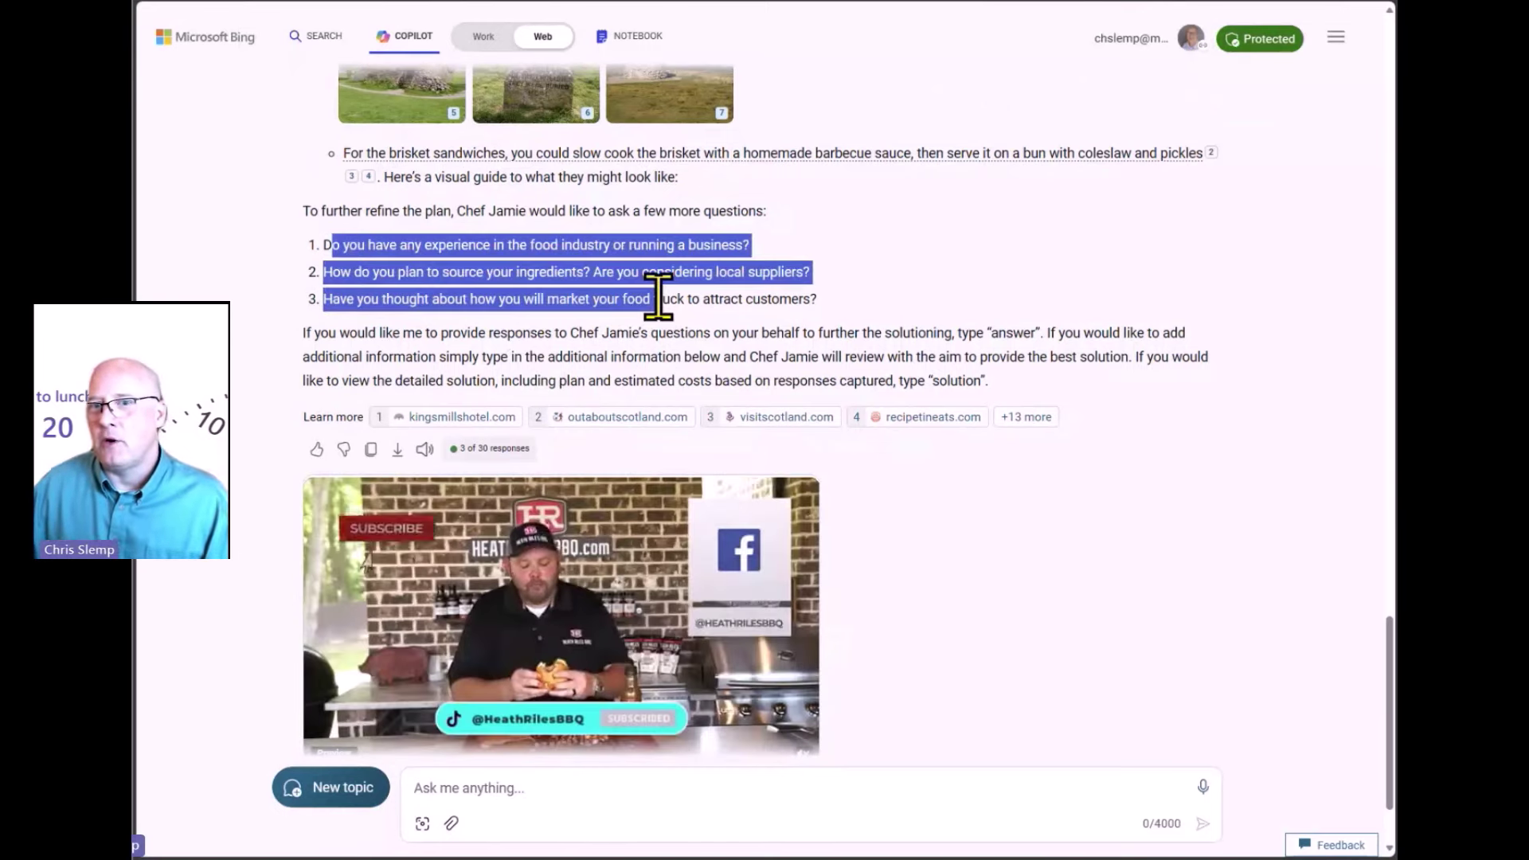
pyautogui.click(422, 271)
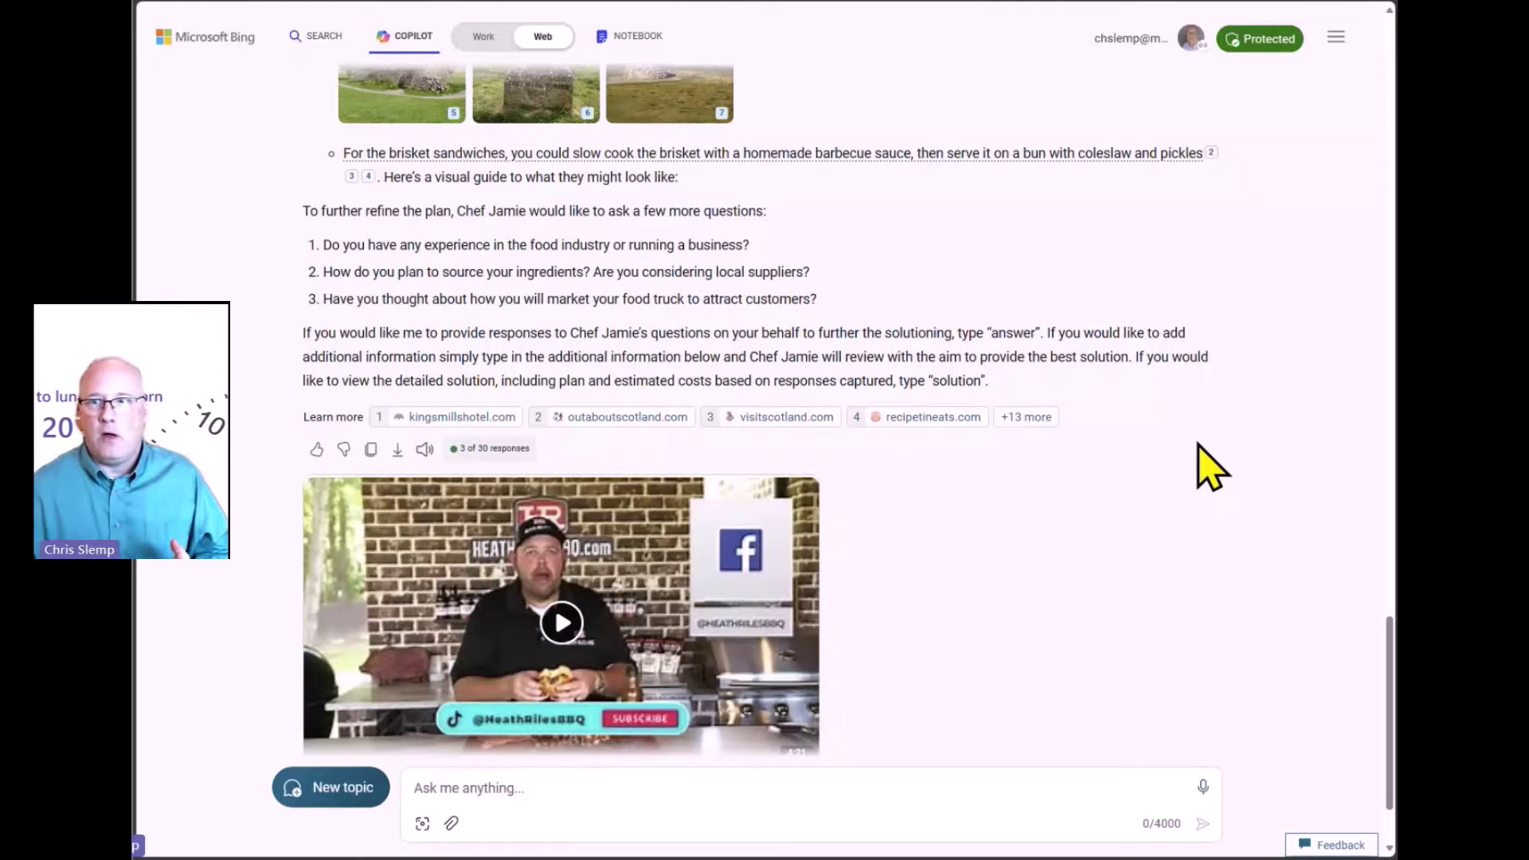
pyautogui.scroll(5, 1282, 497)
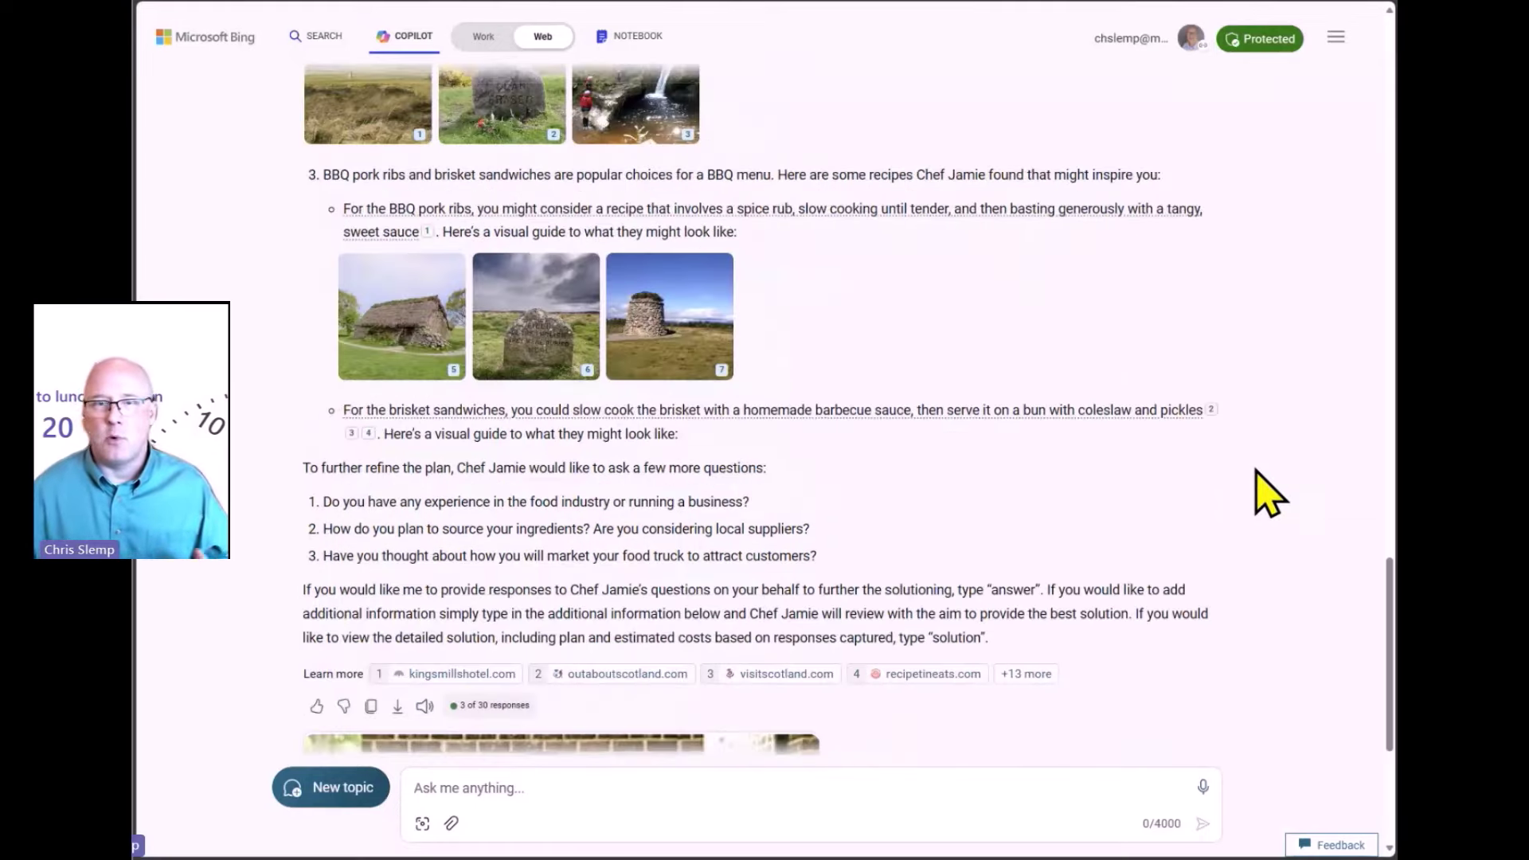